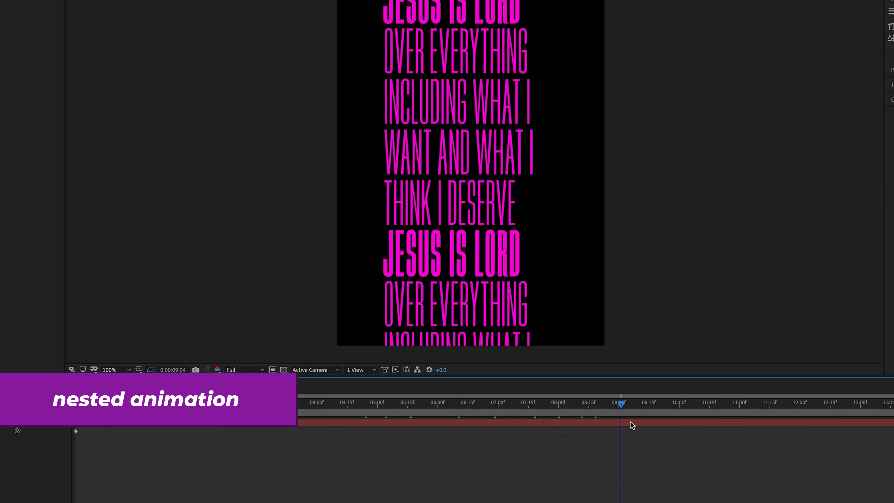
pyautogui.moveTo(633, 425); pyautogui.dragTo(659, 426)
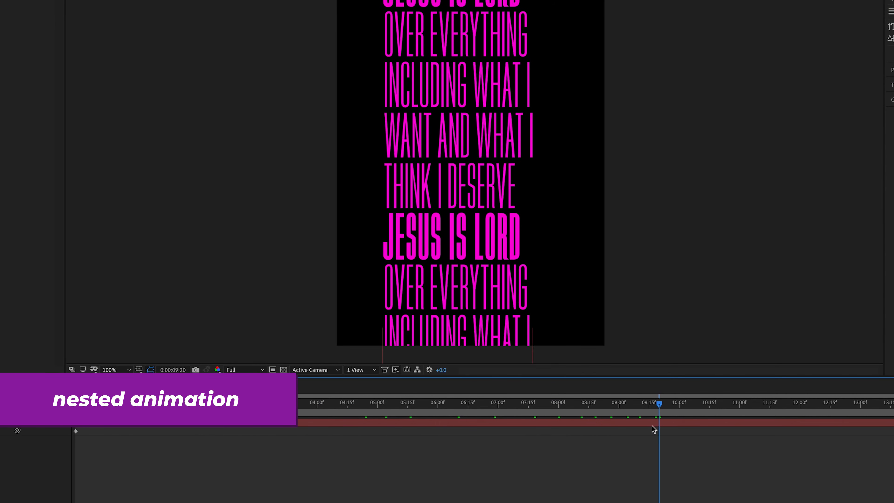
pyautogui.doubleClick(480, 243)
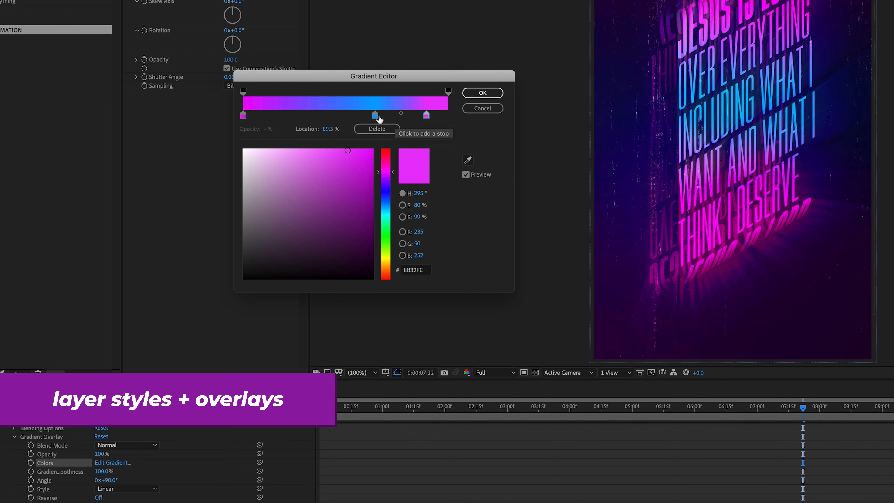
pyautogui.click(366, 115)
pyautogui.moveTo(316, 117)
pyautogui.mouseDown()
pyautogui.moveTo(306, 116)
pyautogui.moveTo(319, 115)
pyautogui.mouseUp()
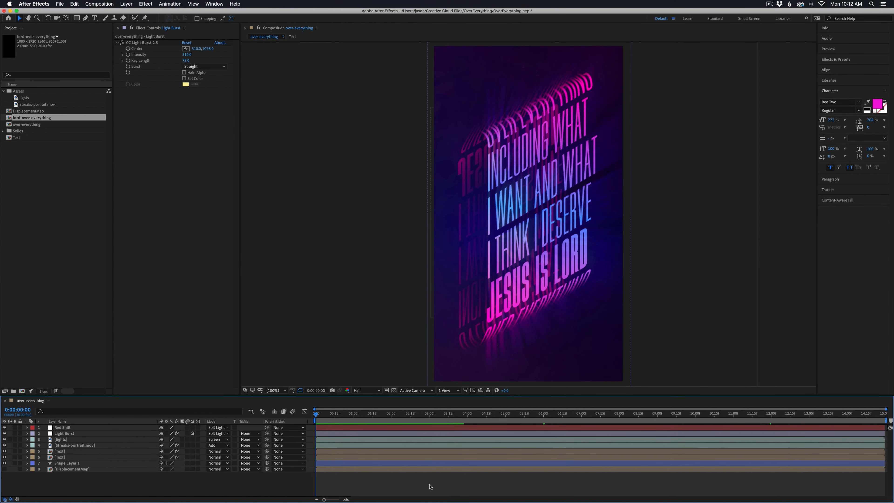
# Create a new composition named lord-over-everything.
pyautogui.press('super+n')
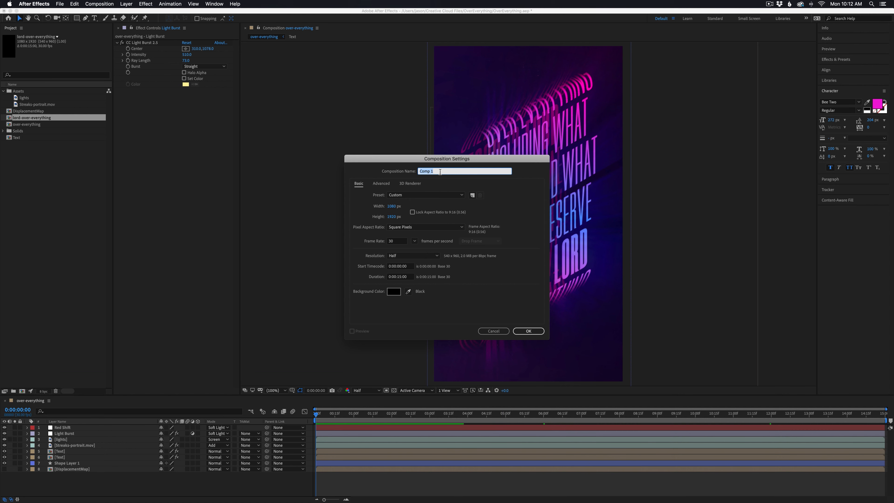
pyautogui.write('lord-over-everything')
pyautogui.click(528, 331)
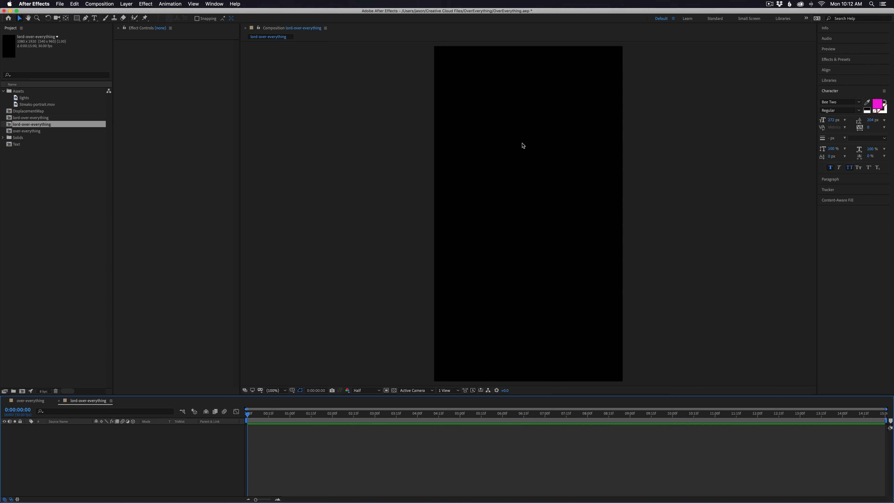
# Draw a dark navy rectangle shape layer that slightly overlaps the composition frame on all sides.
pyautogui.press('q')
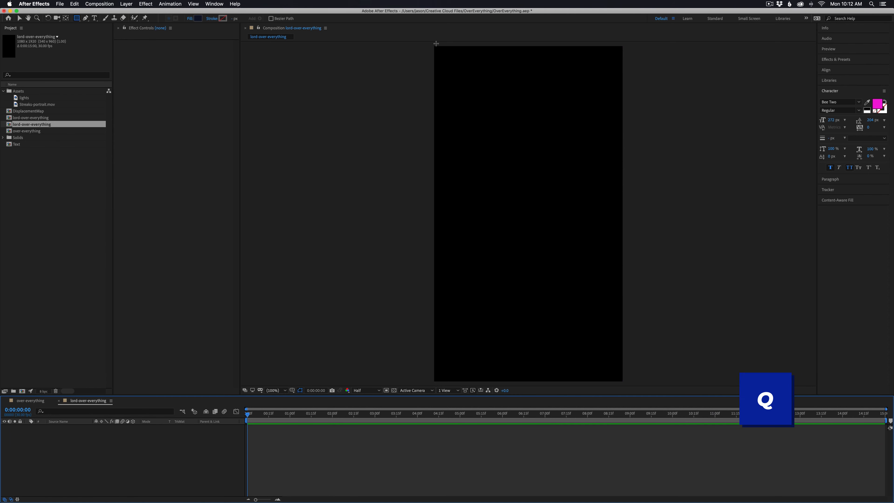
pyautogui.moveTo(437, 42); pyautogui.dragTo(626, 383)
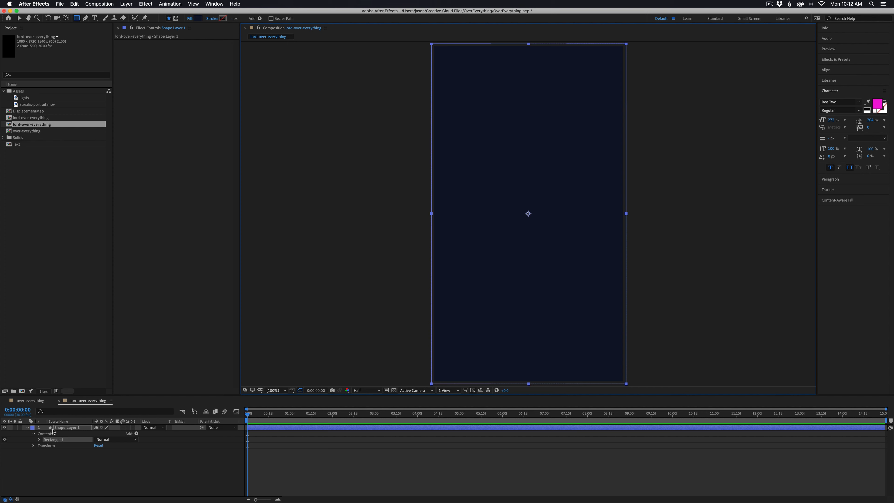
# Rename the rectangle's shape layer as BG and lock it.
pyautogui.press('Return')
pyautogui.write('B')
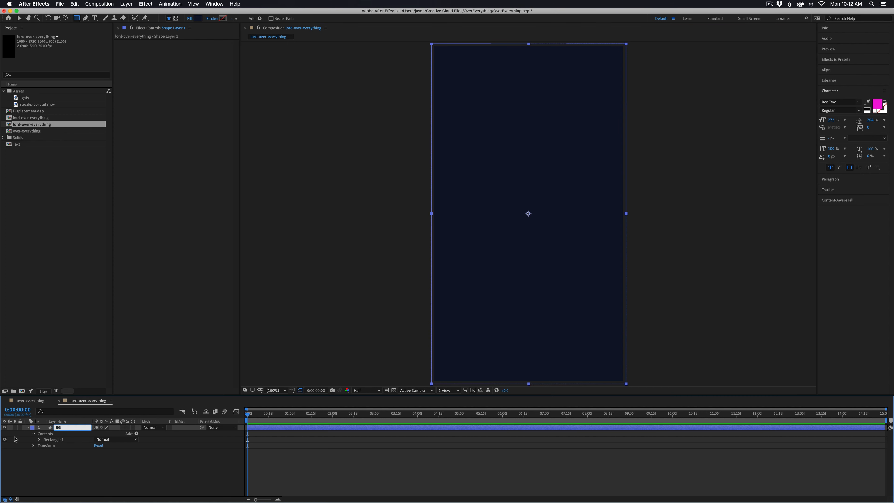
pyautogui.write('G')
pyautogui.press('Return')
pyautogui.click(19, 428)
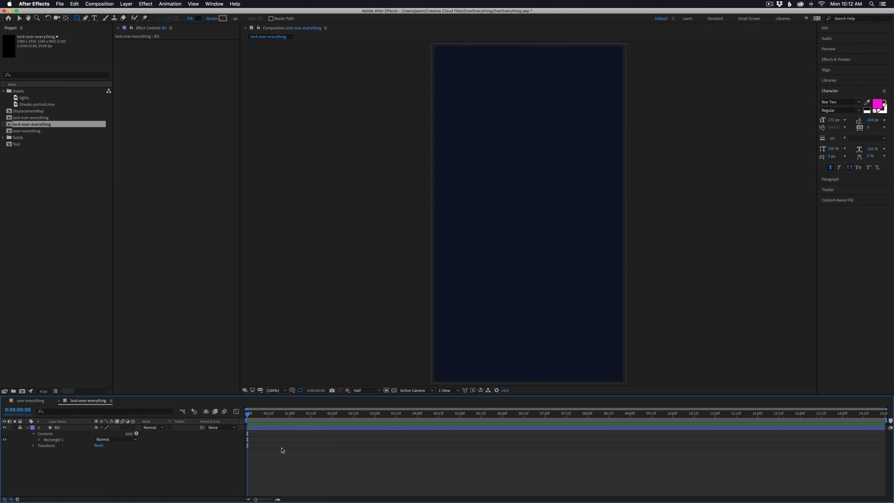
# Add a text layer reading "jesus is lord over everything including what i want and what i think i deserve" over five lines.
pyautogui.press('super+t')
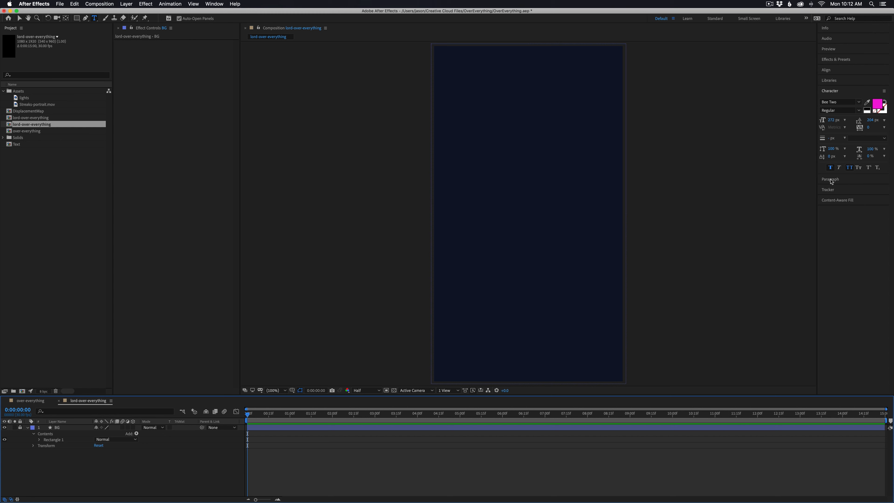
pyautogui.click(832, 180)
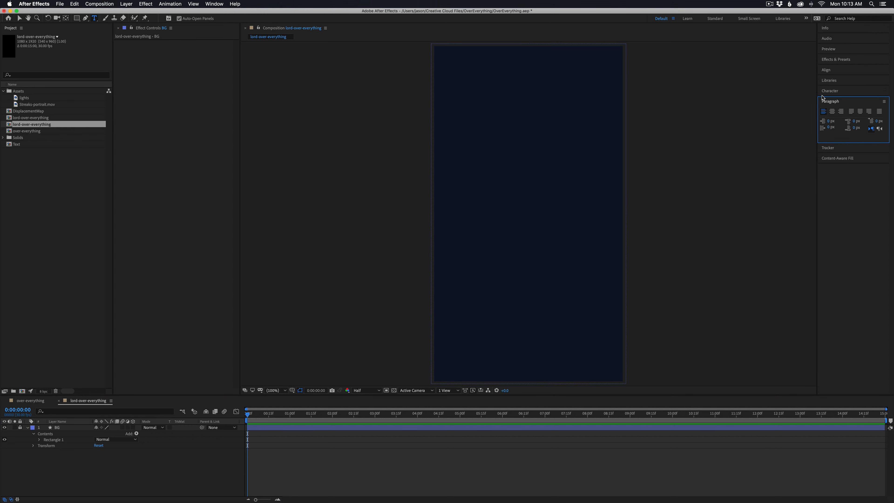
pyautogui.click(829, 91)
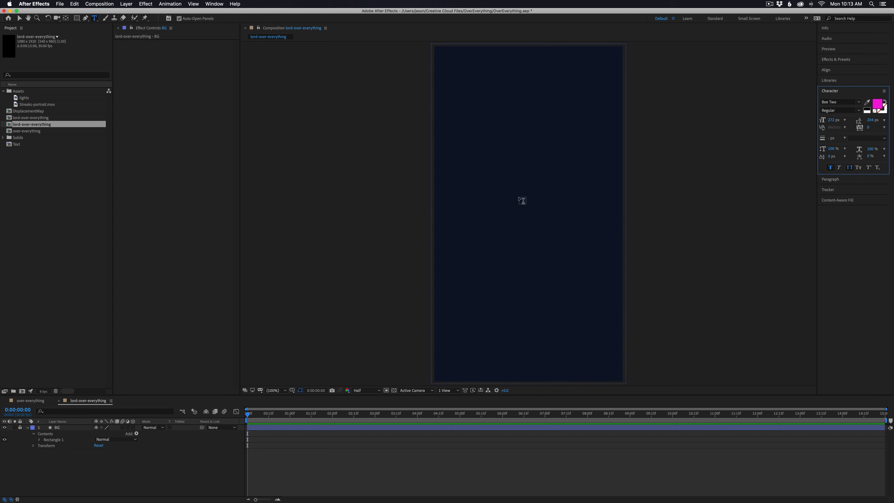
pyautogui.click(499, 159)
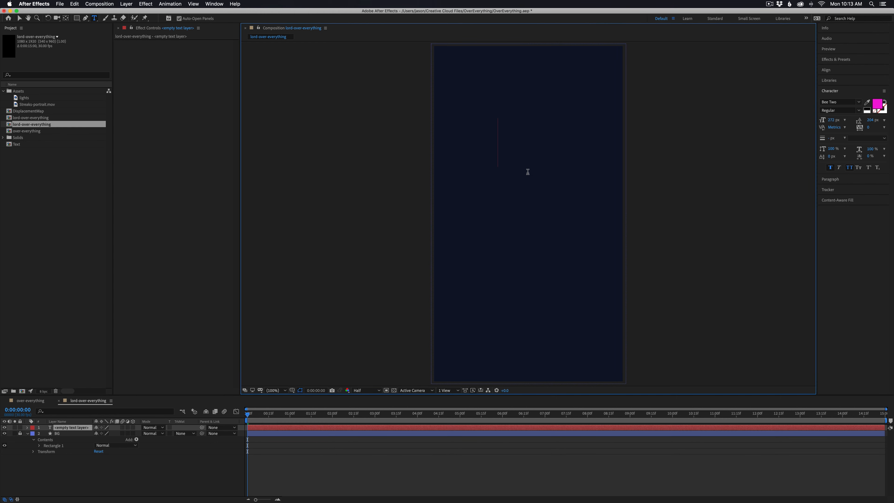
pyautogui.write('jesus is lord over everything including what i want and what i think i deserve')
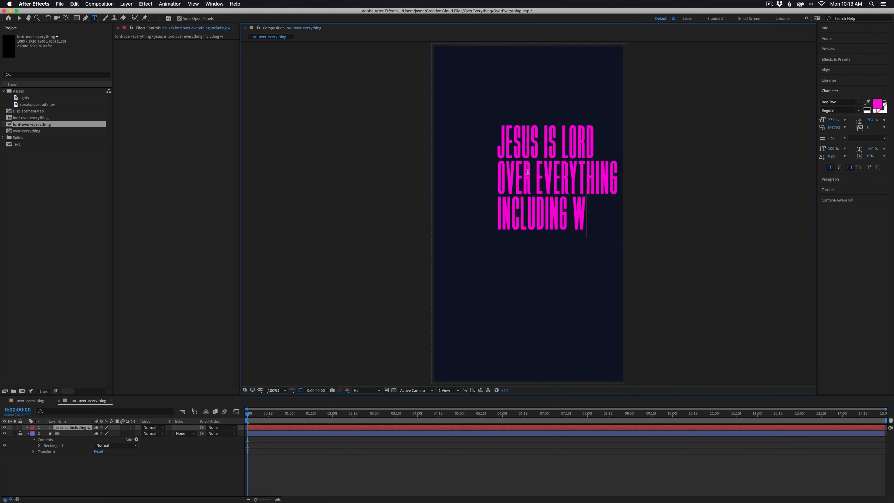
pyautogui.press('Escape')
pyautogui.press('v')
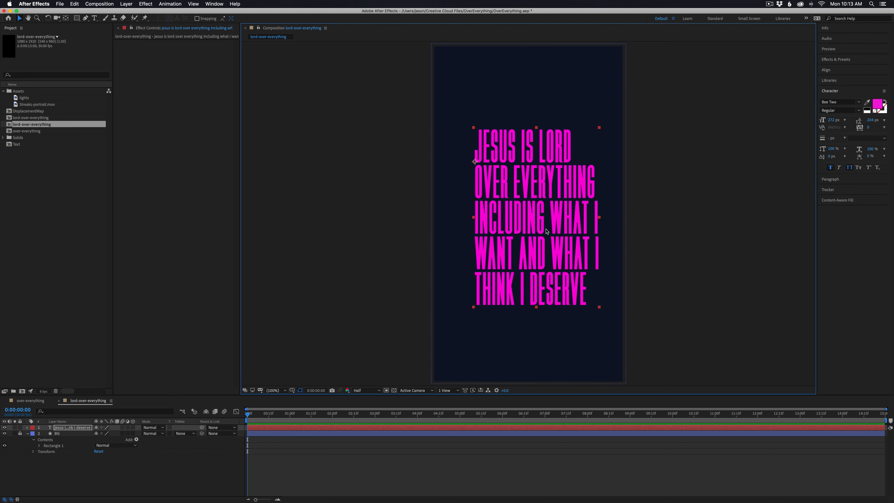
# Center the text layer's anchor point in its content and align the layer horizontally and vertically to the middle of the composition.
pyautogui.moveTo(532, 296); pyautogui.dragTo(530, 292)
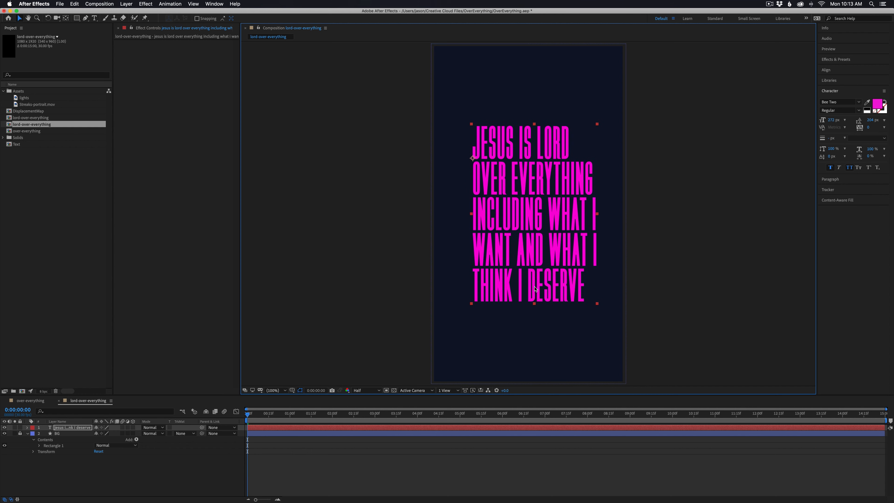
pyautogui.press('super+z')
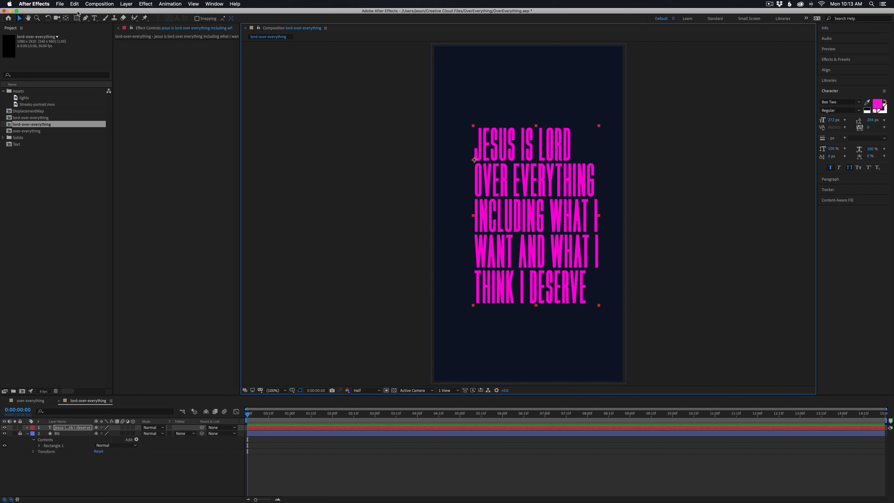
pyautogui.keyDown('super'); pyautogui.click(68, 18); pyautogui.keyUp('super')
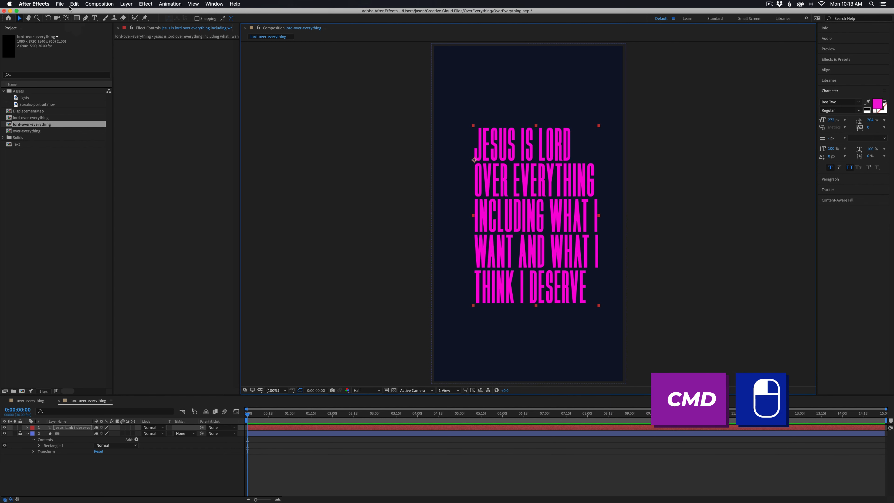
pyautogui.keyDown('super'); pyautogui.doubleClick(68, 19); pyautogui.keyUp('super')
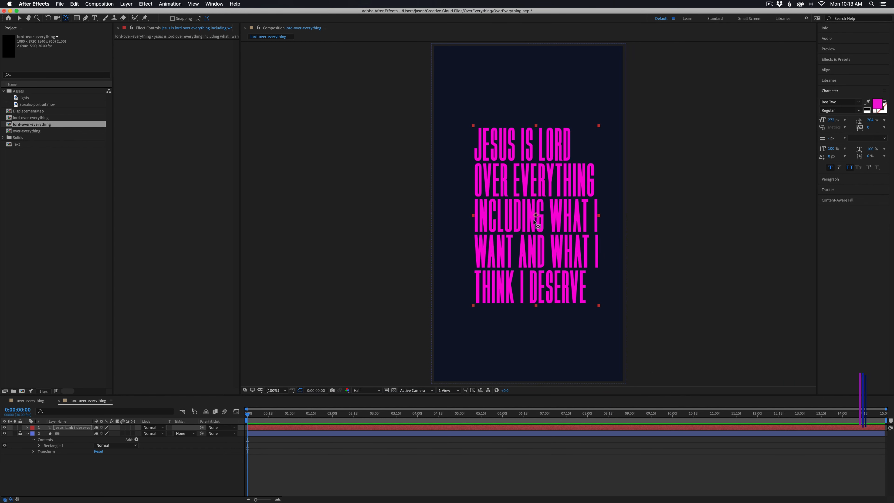
pyautogui.click(826, 70)
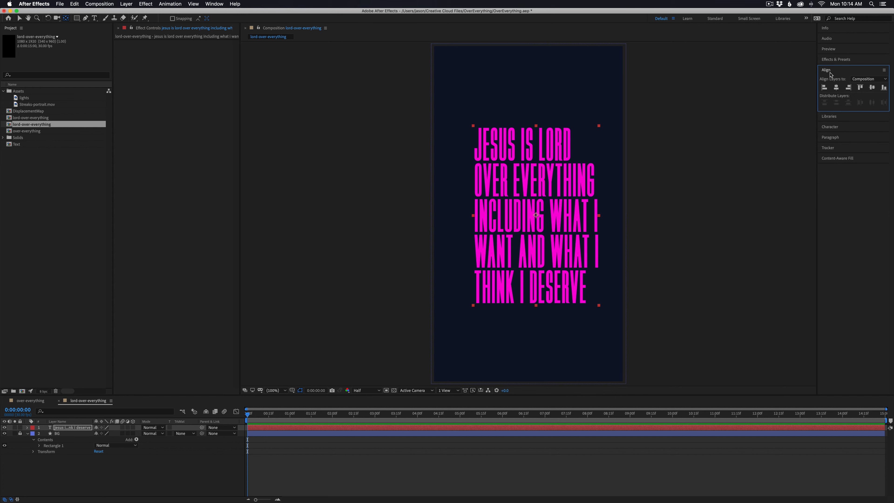
pyautogui.click(836, 87)
pyautogui.click(871, 87)
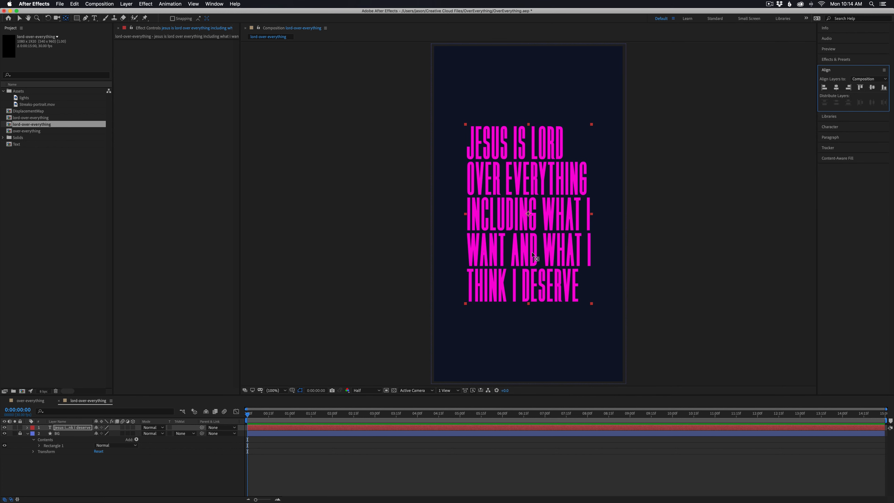
# Deselect the text layer and collapse the BG layer's properties in the timeline.
pyautogui.click(492, 431)
pyautogui.click(496, 430)
pyautogui.click(496, 429)
pyautogui.press('v')
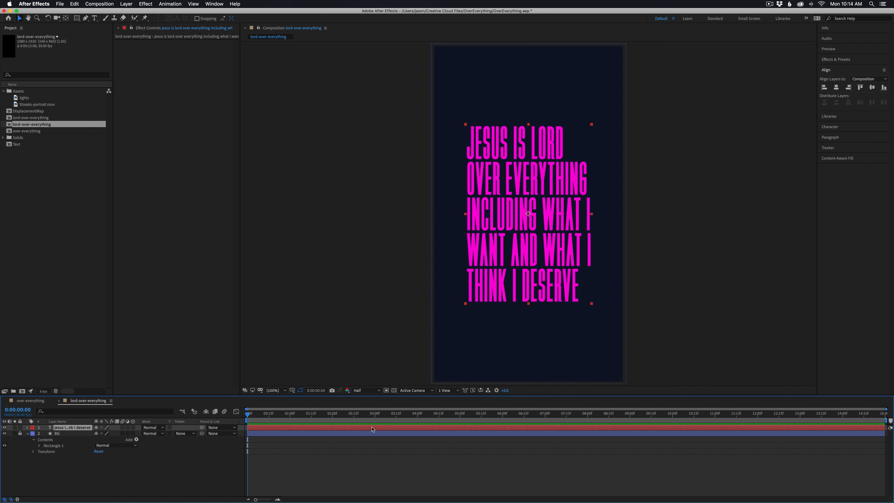
pyautogui.click(378, 445)
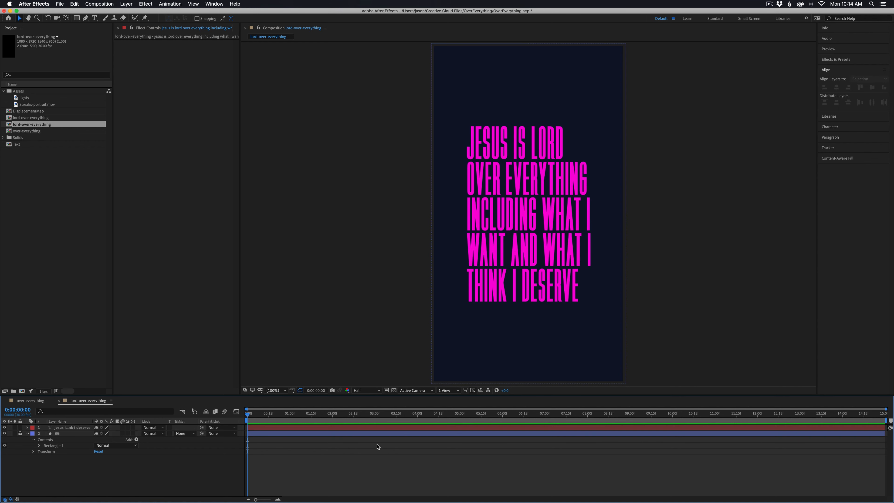
pyautogui.click(28, 434)
# Create a comp-size white solid named Displace and place it between the text layer and BG.
pyautogui.press('super+y')
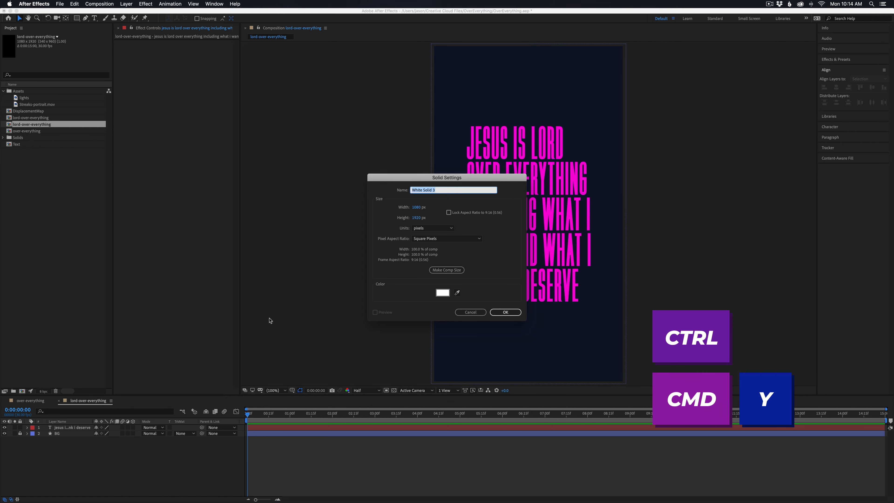
pyautogui.click(442, 294)
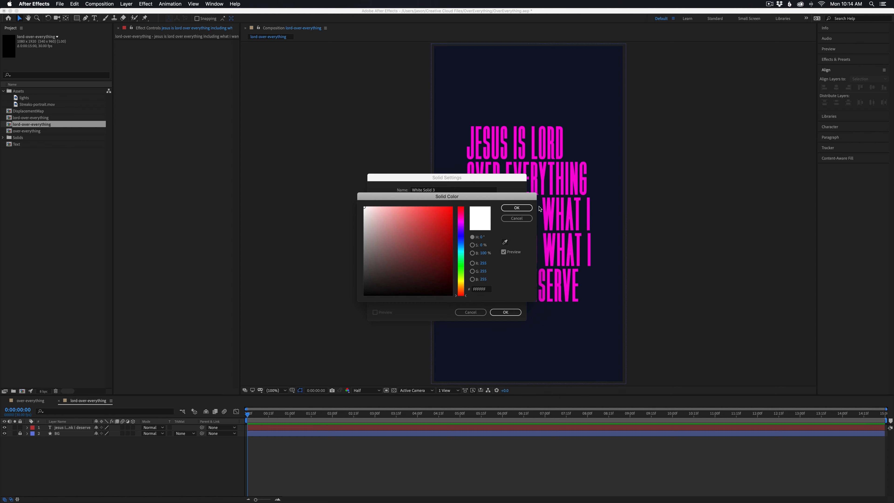
pyautogui.click(517, 211)
pyautogui.click(450, 191)
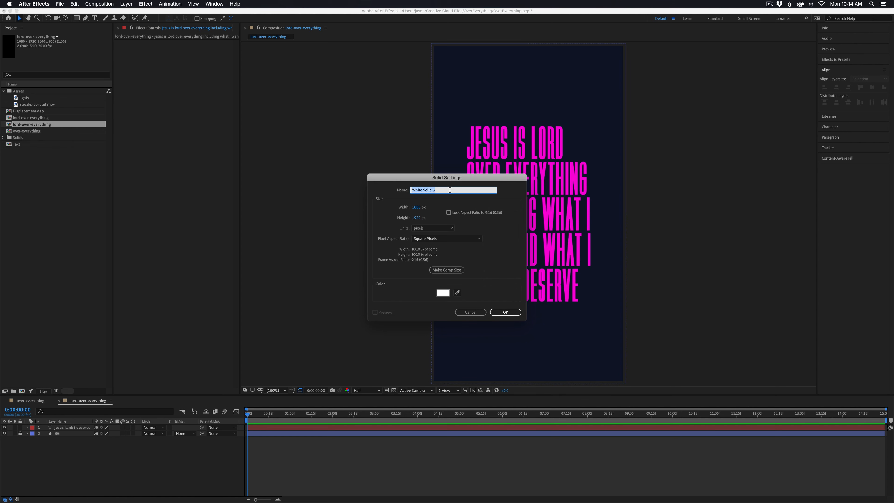
pyautogui.write('Di')
pyautogui.click(448, 271)
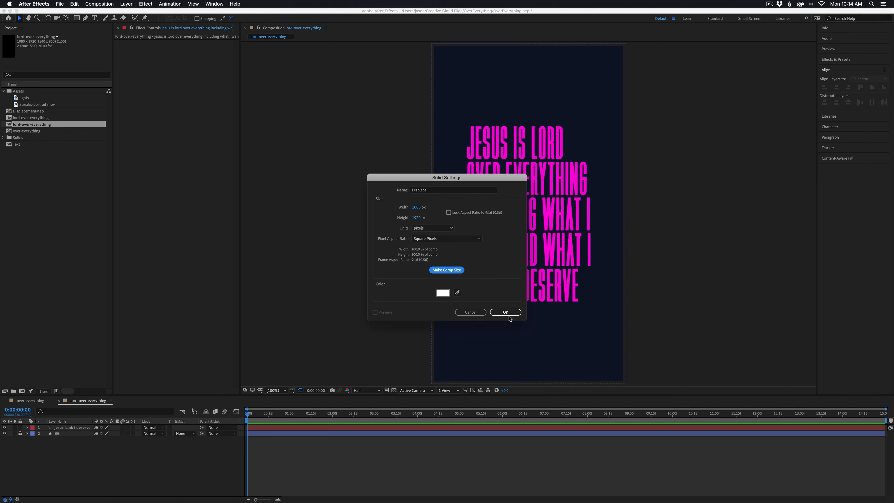
pyautogui.click(505, 312)
pyautogui.moveTo(68, 429); pyautogui.dragTo(59, 438)
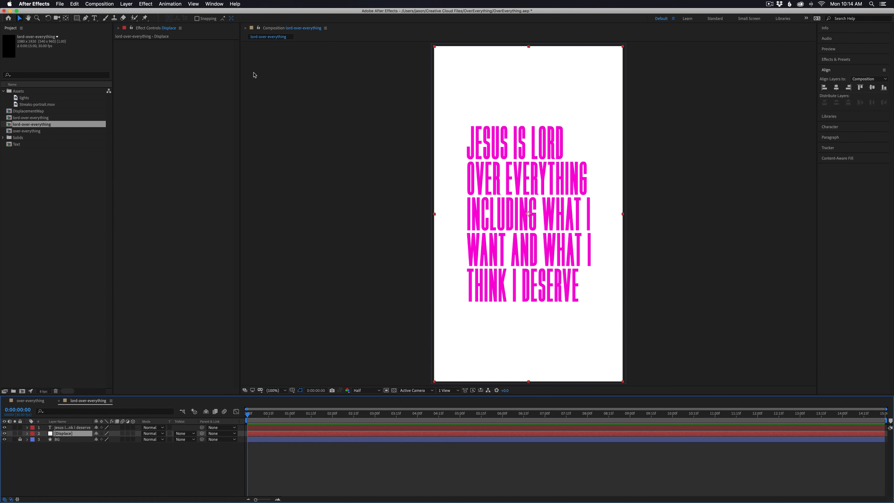
# Mask the Displace solid with a full-width rectangle surrounding the text block and feather the mask by 122 pixels.
pyautogui.press('q')
pyautogui.moveTo(430, 112); pyautogui.dragTo(625, 316)
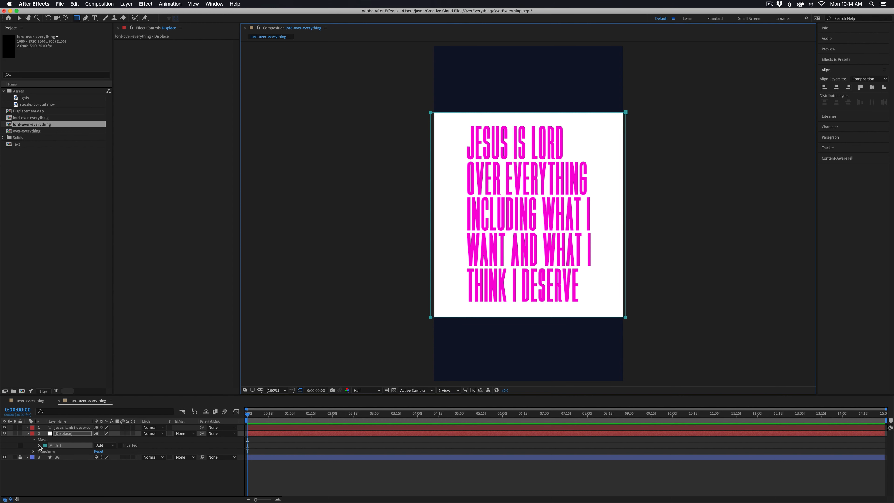
pyautogui.click(39, 446)
pyautogui.press('m')
pyautogui.press('m')
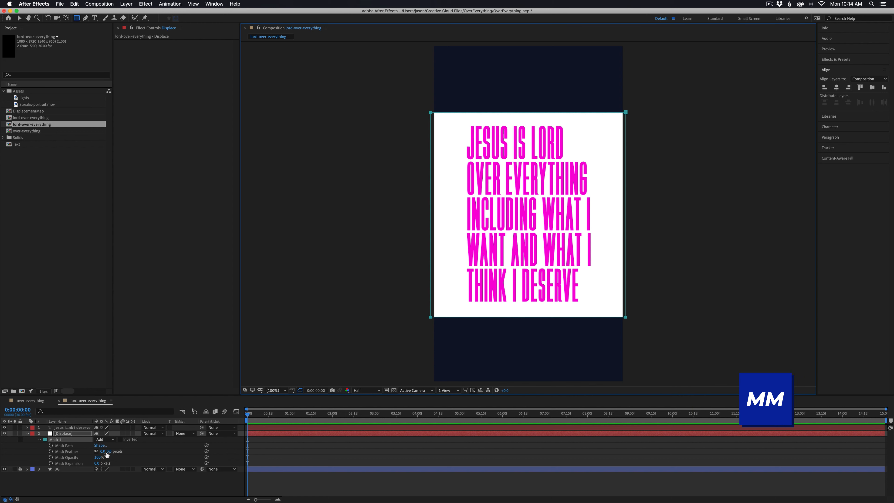
pyautogui.moveTo(111, 454); pyautogui.dragTo(156, 453)
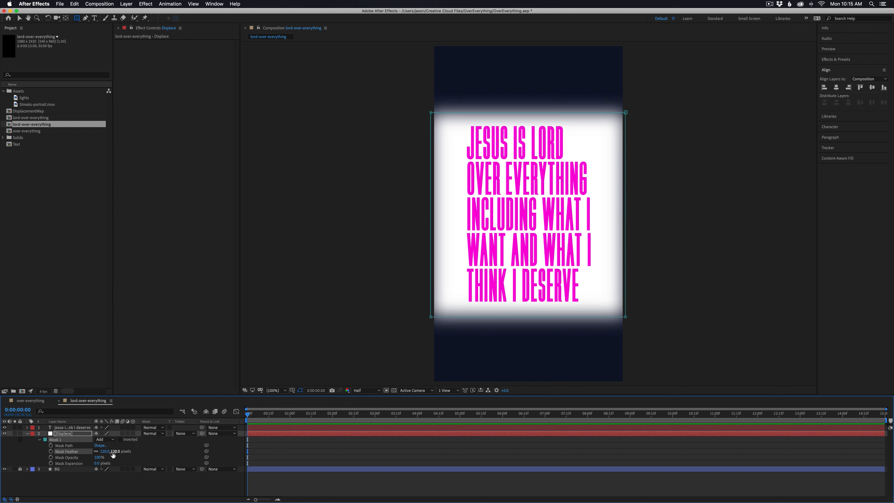
pyautogui.moveTo(112, 452)
pyautogui.mouseDown()
pyautogui.moveTo(100, 455)
pyautogui.moveTo(112, 453)
pyautogui.mouseUp()
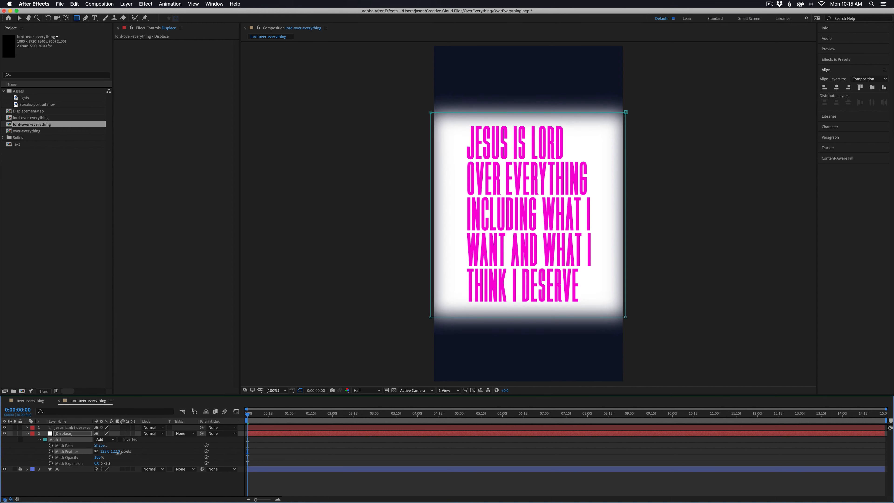
pyautogui.click(28, 433)
# Pre-compose the Displace solid as Displace with all attributes moved into it, and place the precomp beneath BG.
pyautogui.click(59, 434)
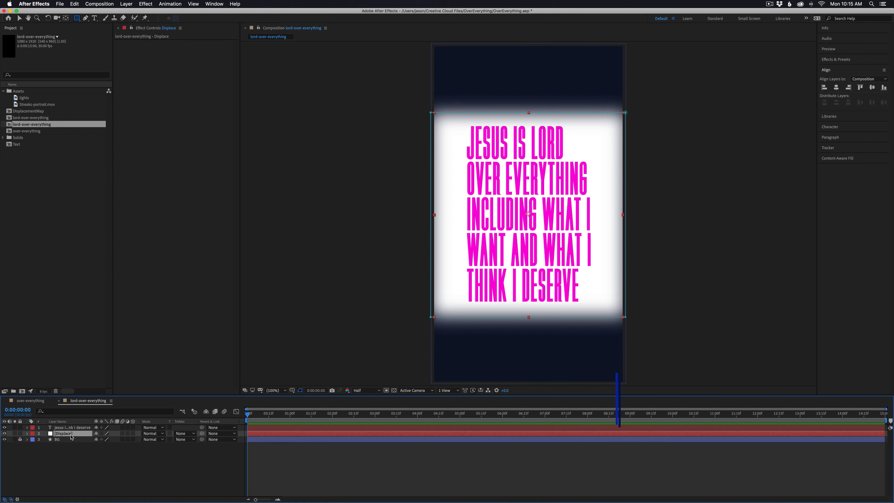
pyautogui.rightClick(71, 436)
pyautogui.moveTo(97, 468)
pyautogui.click(95, 471)
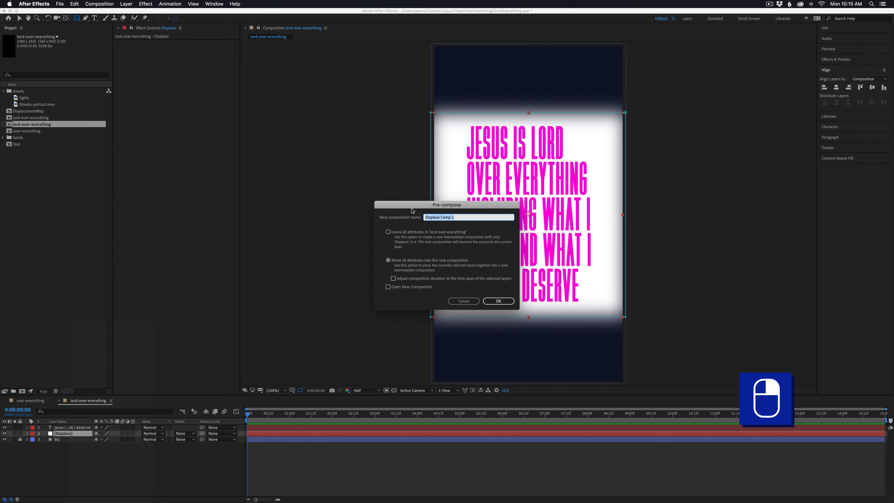
pyautogui.write('Displace')
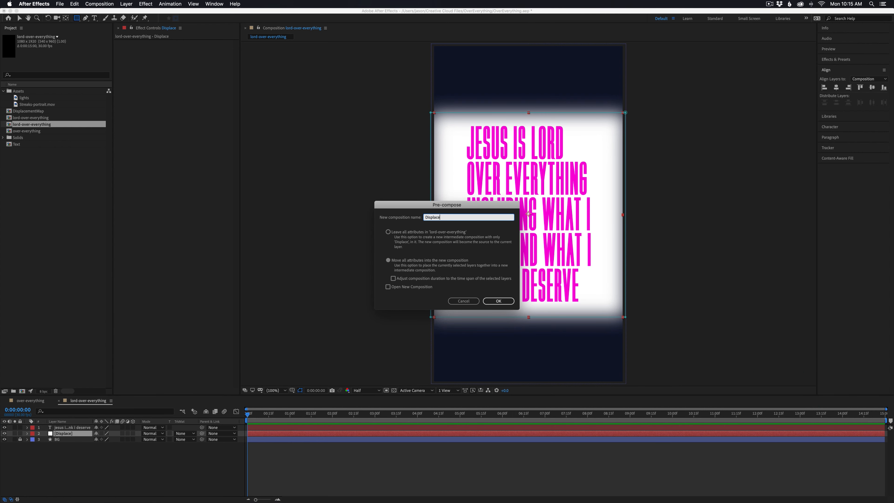
pyautogui.click(388, 260)
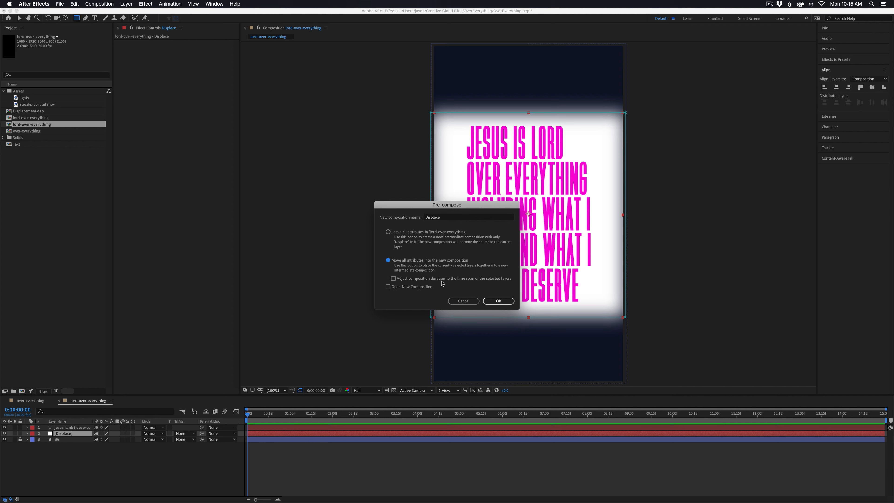
pyautogui.click(499, 301)
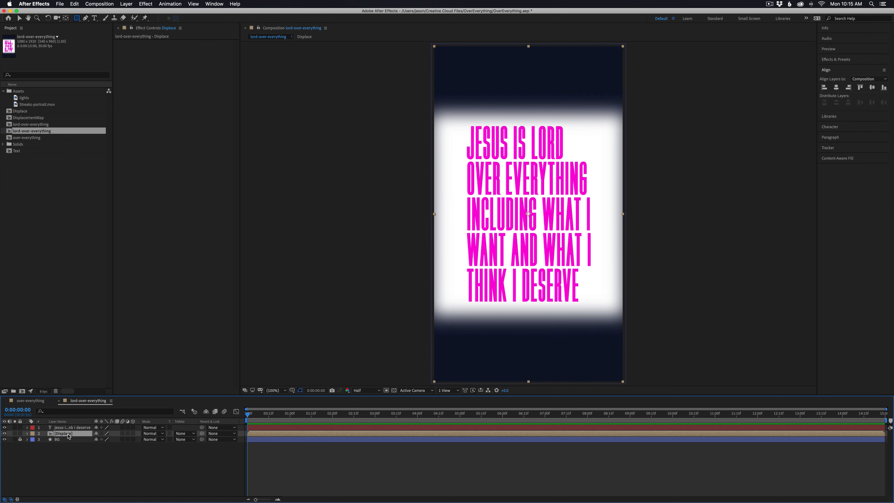
pyautogui.moveTo(68, 437); pyautogui.dragTo(67, 448)
pyautogui.click(70, 445)
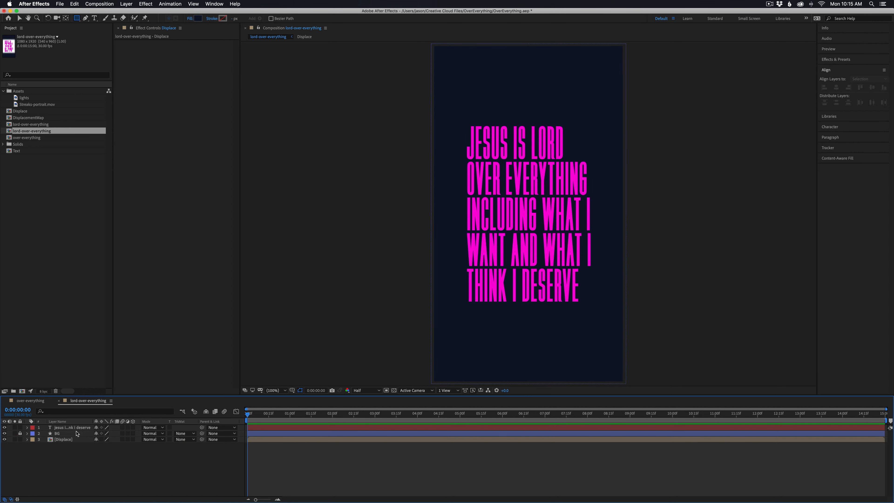
# Pre-compose the text layer as TEXT ANIMATION, moving all attributes and adjusting the composition duration to the selected layer's time span.
pyautogui.click(79, 427)
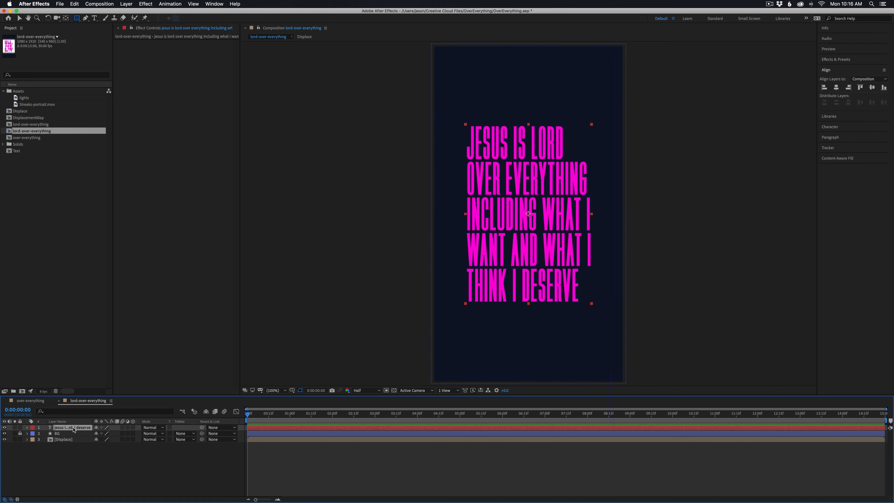
pyautogui.rightClick(73, 430)
pyautogui.click(93, 474)
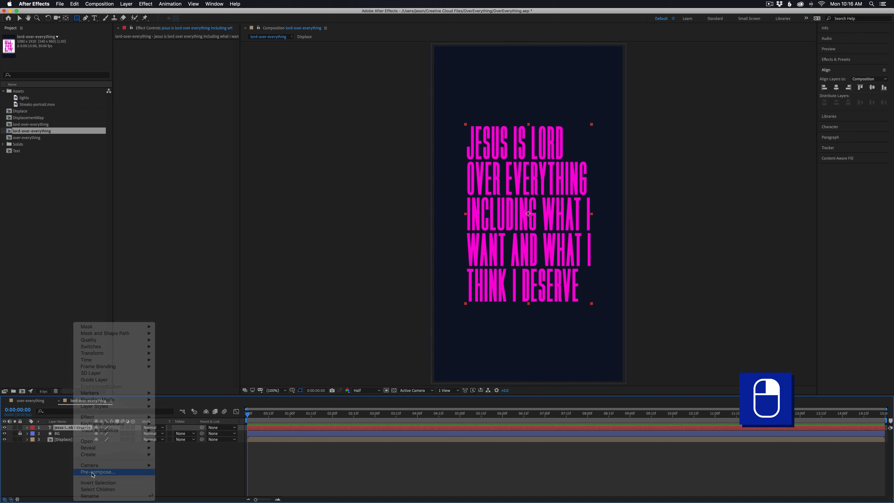
pyautogui.write('TEXT ANIMATION')
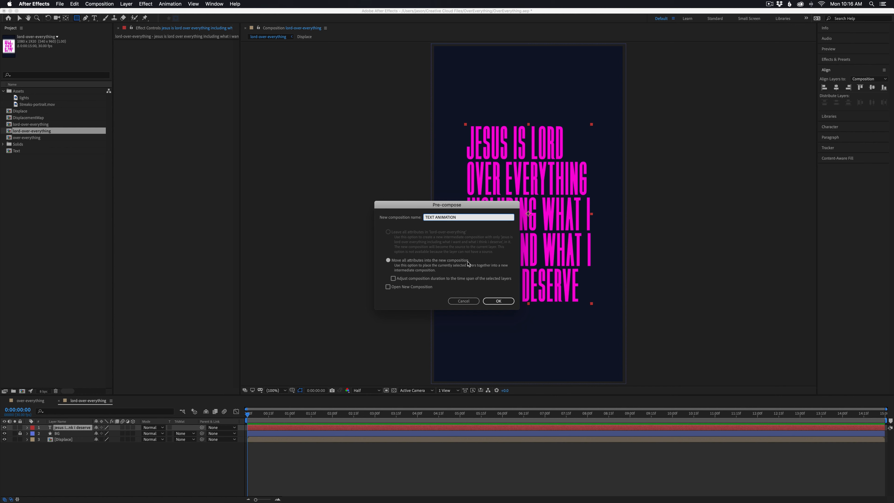
pyautogui.click(393, 279)
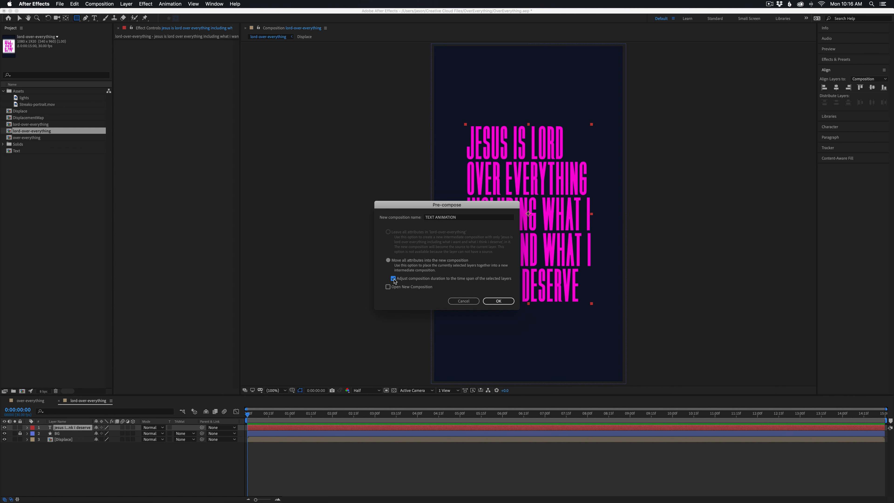
pyautogui.click(499, 301)
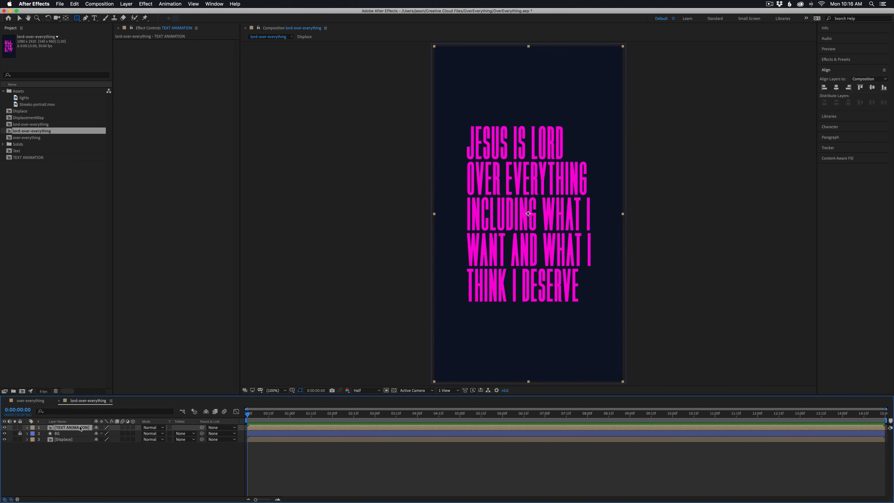
# Inside the TEXT ANIMATION composition, align the text layer to the composition's top edge and nudge it slightly upward.
pyautogui.doubleClick(69, 428)
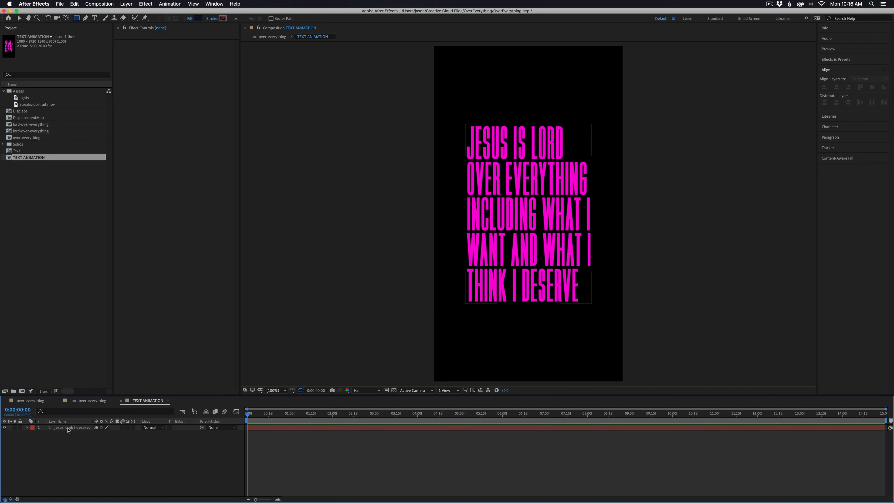
pyautogui.click(524, 187)
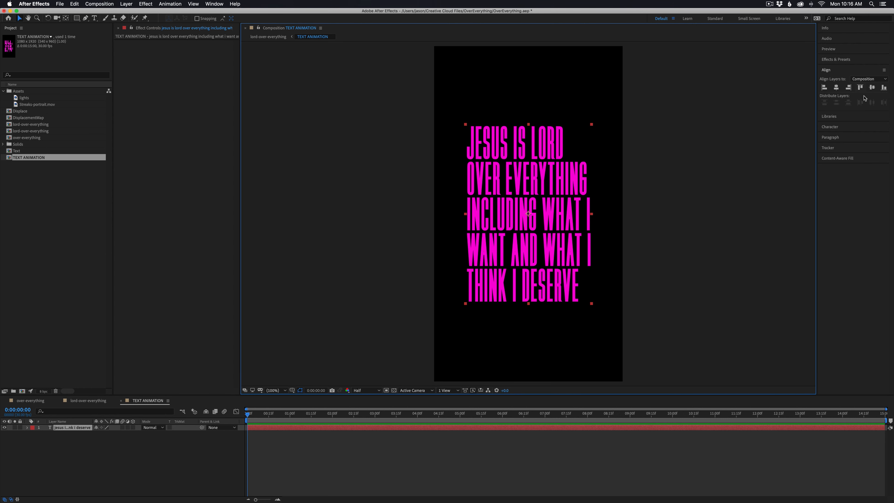
pyautogui.click(859, 88)
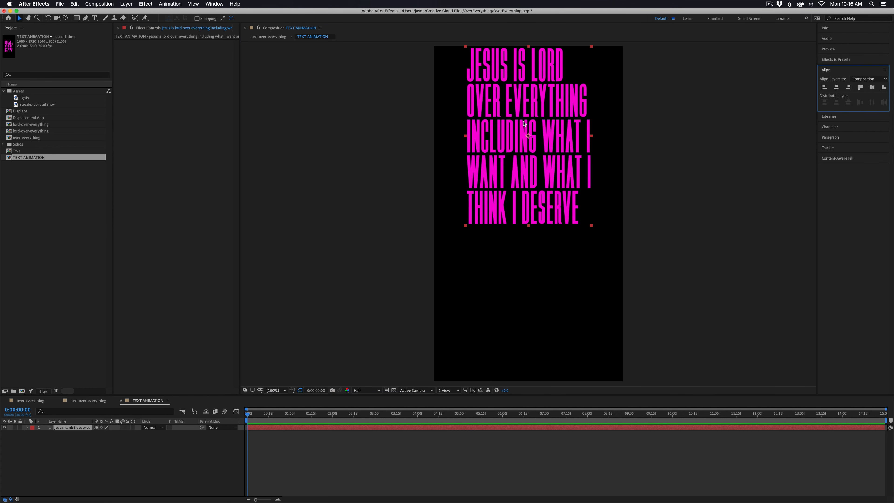
pyautogui.click(538, 130)
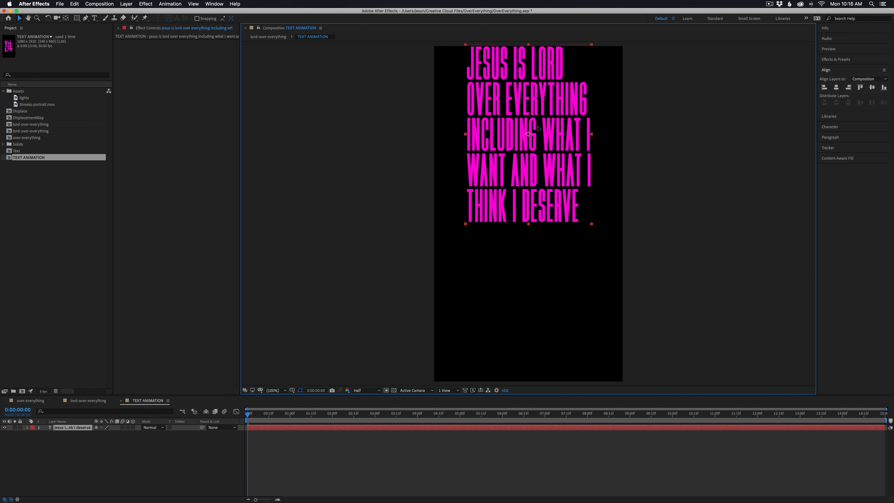
pyautogui.moveTo(538, 128); pyautogui.dragTo(538, 129)
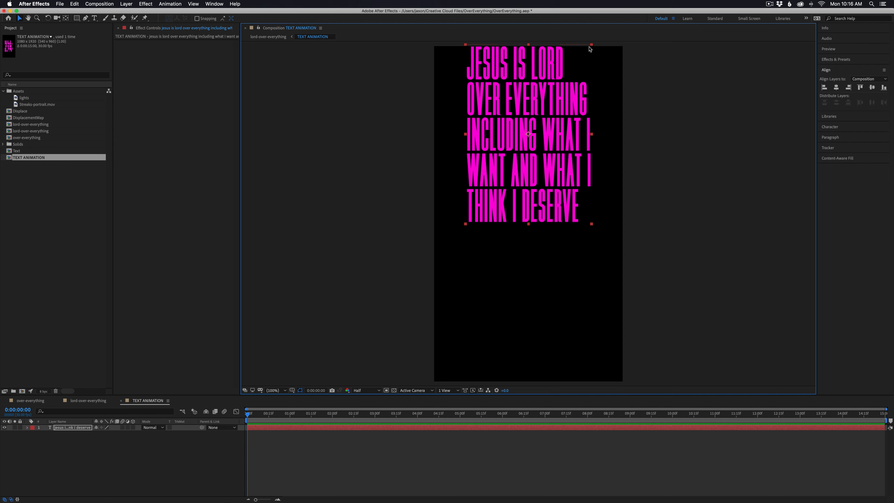
# Turn off Faux Bold for the text and realign the layer with the composition's top edge.
pyautogui.click(829, 127)
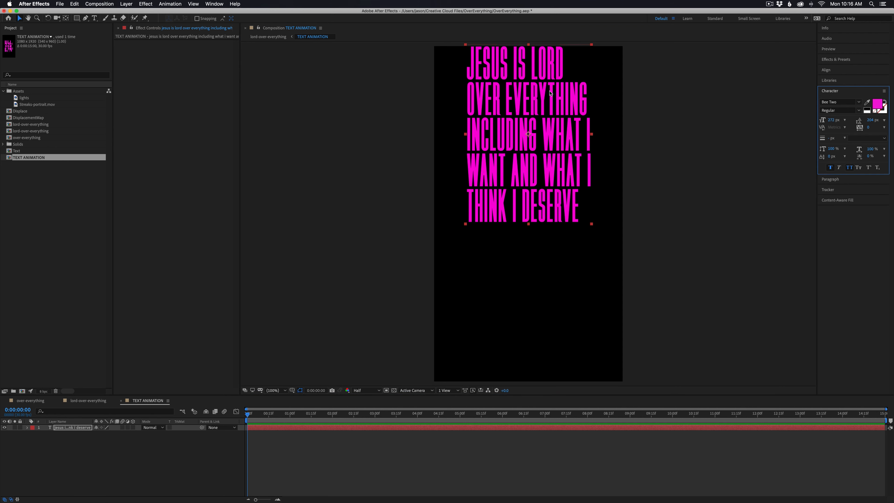
pyautogui.click(830, 167)
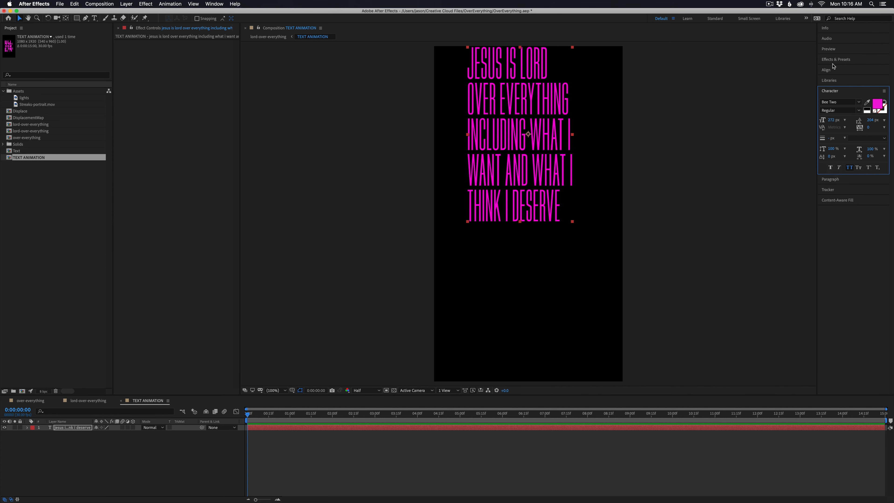
pyautogui.click(827, 70)
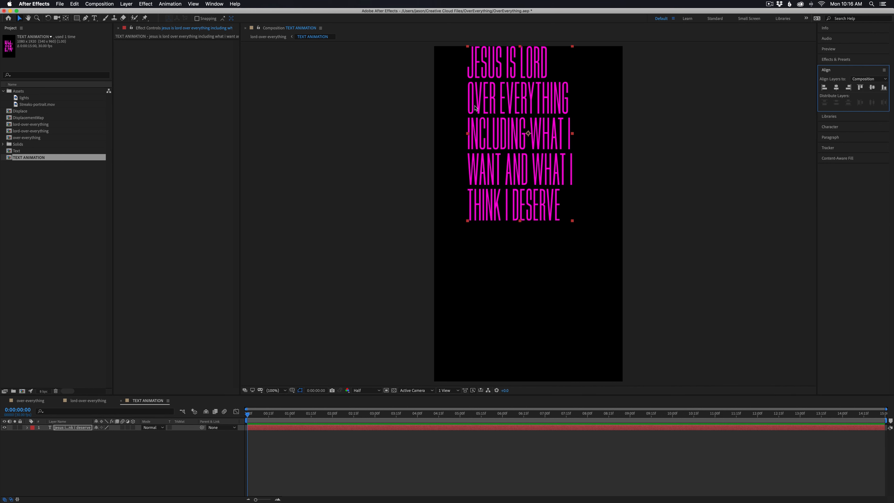
# Copy all five lines of the text and paste them on a new line below as a second block in the same layer.
pyautogui.doubleClick(511, 124)
pyautogui.tripleClick(510, 130)
pyautogui.tripleClick(509, 131)
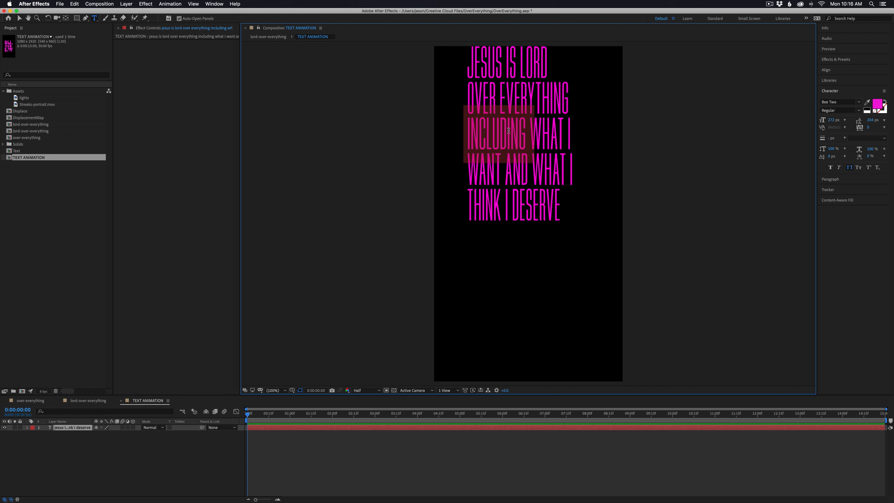
pyautogui.moveTo(469, 63); pyautogui.dragTo(567, 204)
pyautogui.press('super+c')
pyautogui.click(573, 212)
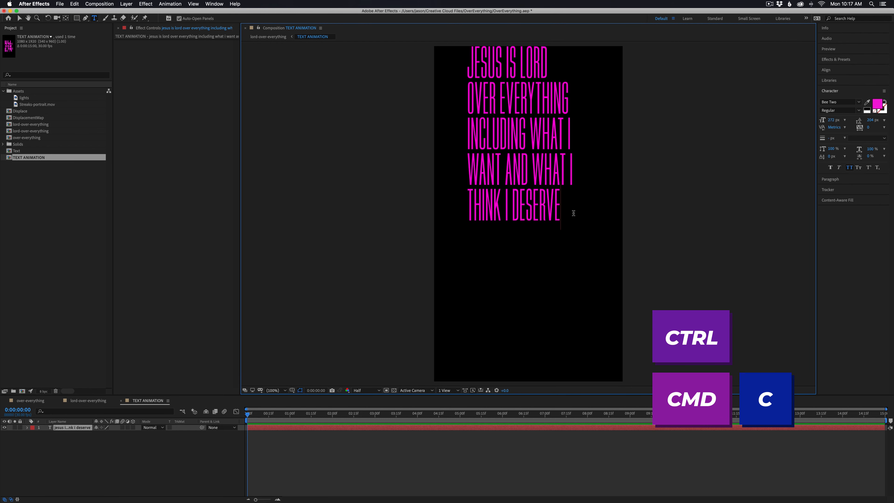
pyautogui.press('Return')
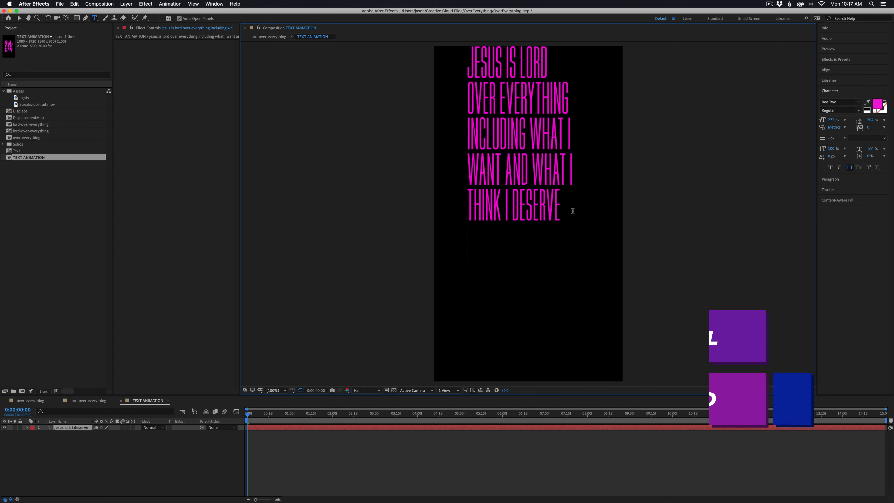
pyautogui.press('super+v')
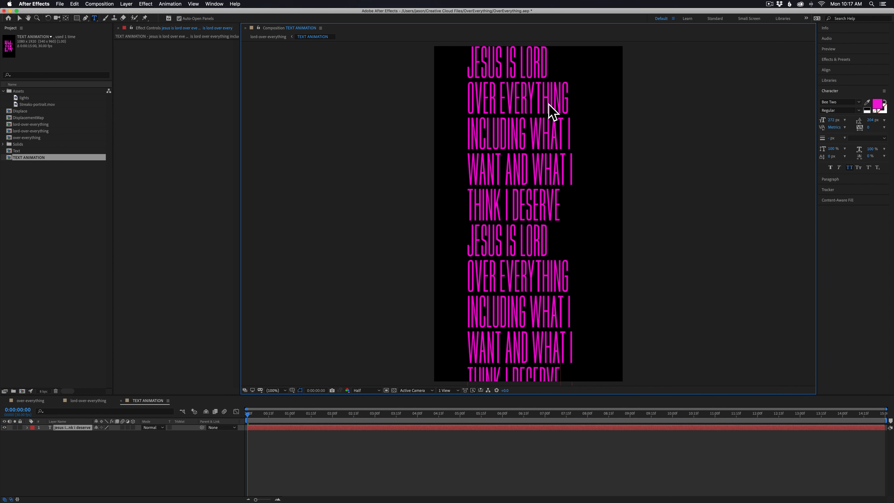
pyautogui.click(516, 448)
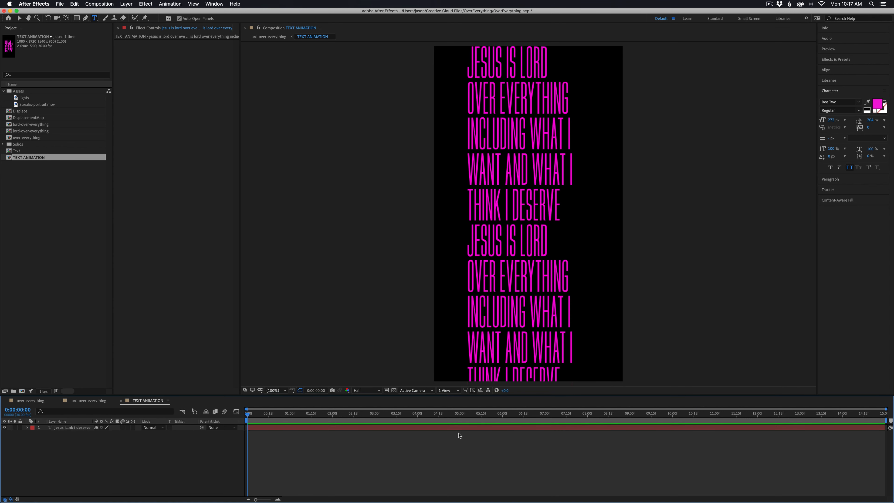
# Set a Position keyframe on the text layer at the first frame.
pyautogui.moveTo(453, 416); pyautogui.dragTo(215, 431)
pyautogui.click(272, 428)
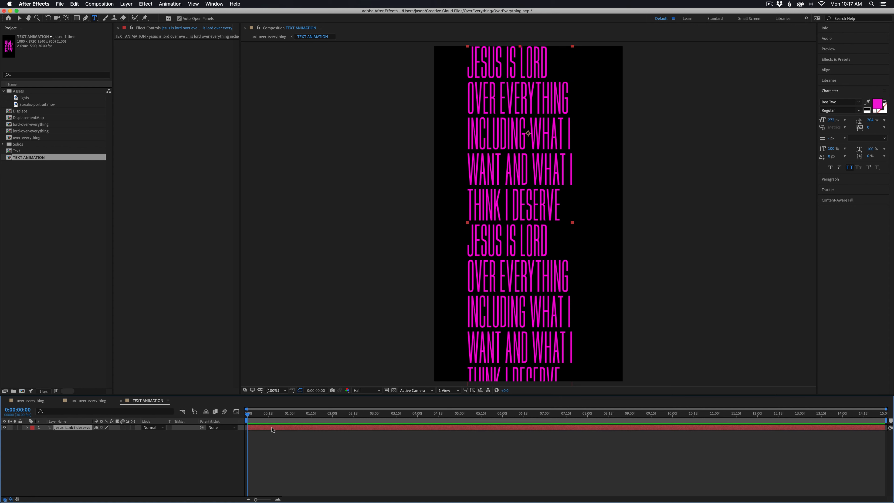
pyautogui.press('p')
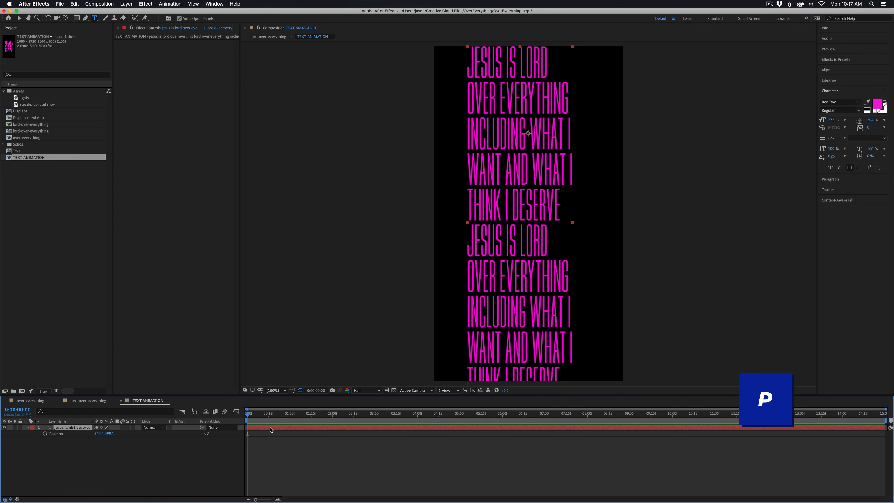
pyautogui.click(46, 433)
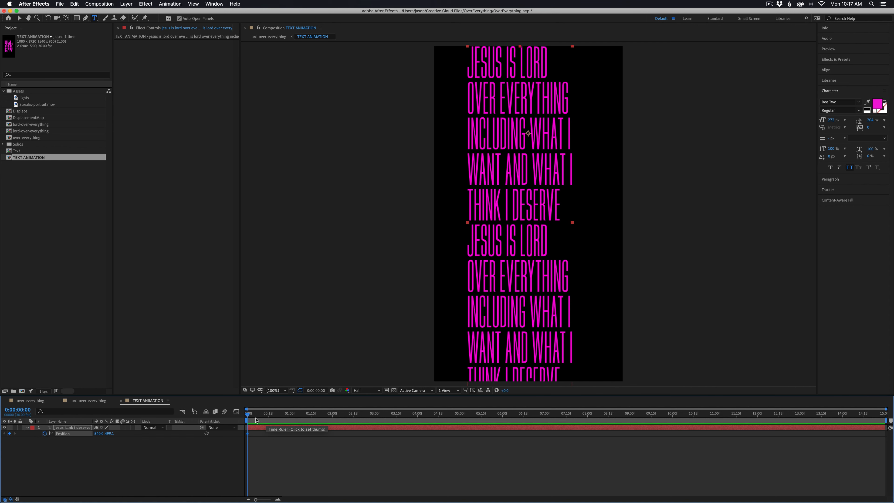
# At 0:00:14:29, move the text straight up to Position 540.0, -520.9 so the second block takes the first block's starting place.
pyautogui.moveTo(255, 417); pyautogui.dragTo(892, 472)
pyautogui.press('v')
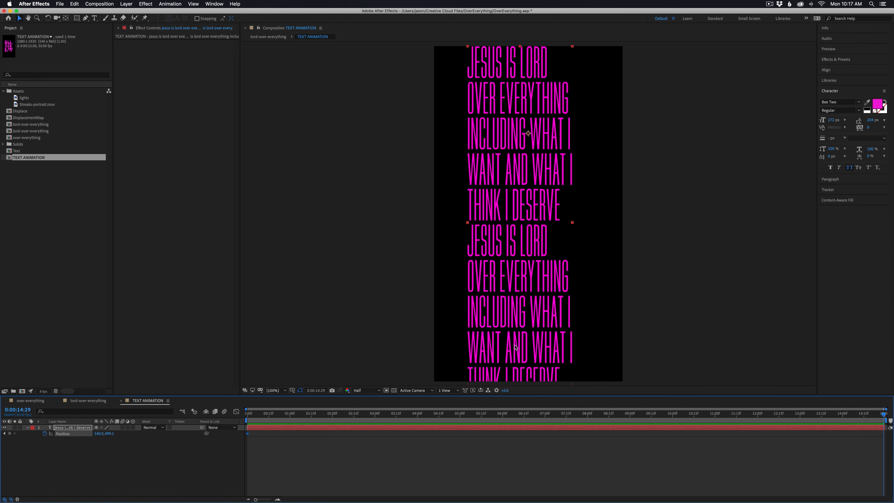
pyautogui.moveTo(525, 348); pyautogui.dragTo(527, 175)
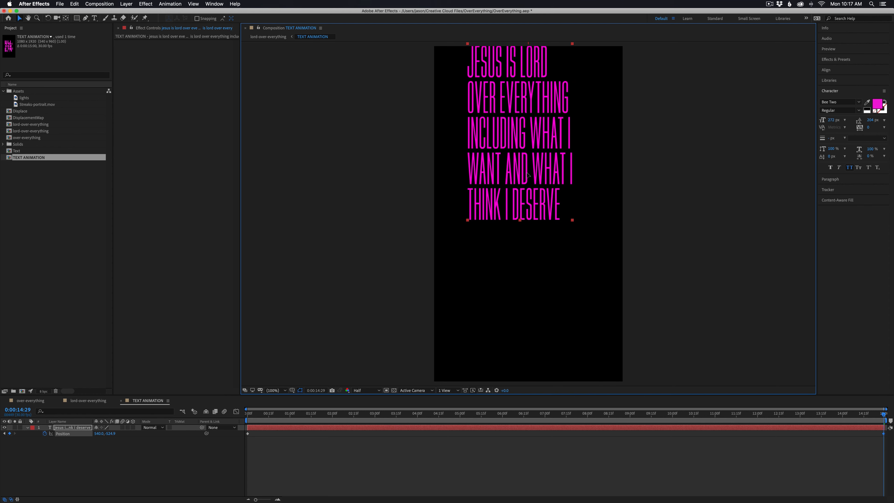
pyautogui.moveTo(497, 84); pyautogui.dragTo(497, 84)
# Paste another copy of the five-line text on a new line below the second block.
pyautogui.doubleClick(541, 192)
pyautogui.click(560, 204)
pyautogui.press('ctrl+super+v')
pyautogui.press('Return')
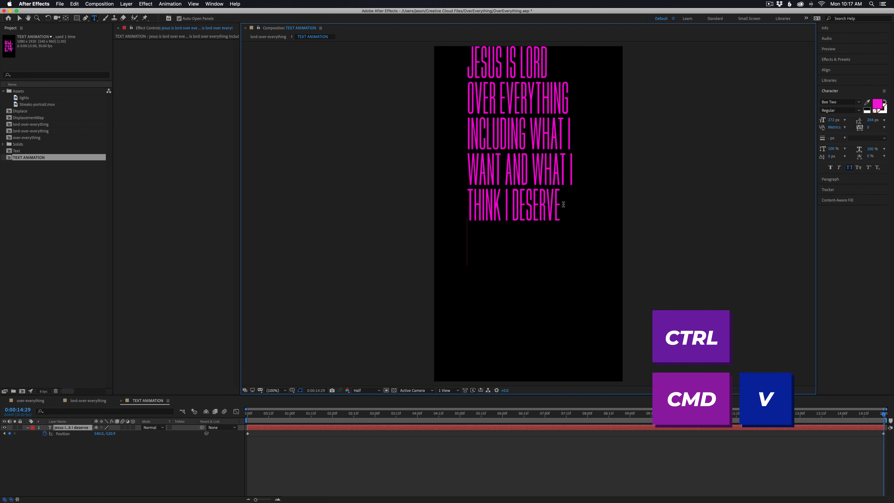
pyautogui.press('super+v')
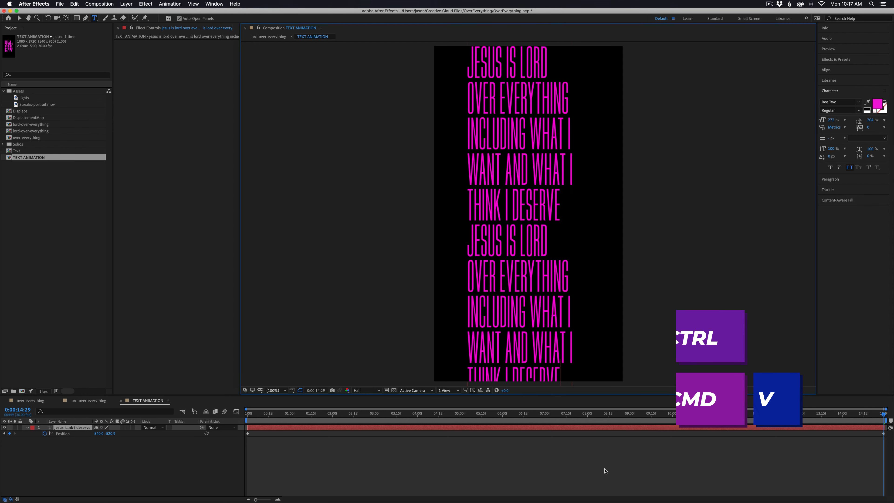
# Fine-tune the timing of the last Position keyframe at the composition's end and preview the scrolling text's loop.
pyautogui.click(883, 434)
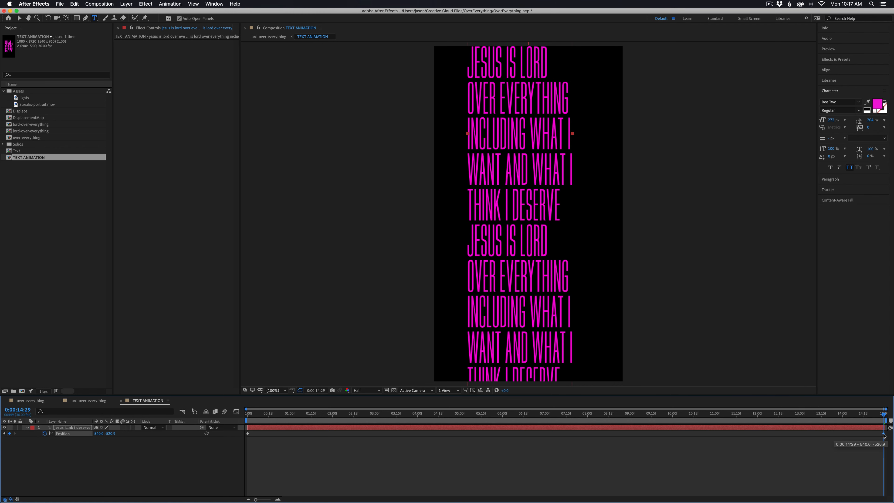
pyautogui.moveTo(884, 414); pyautogui.dragTo(804, 422)
pyautogui.press('space')
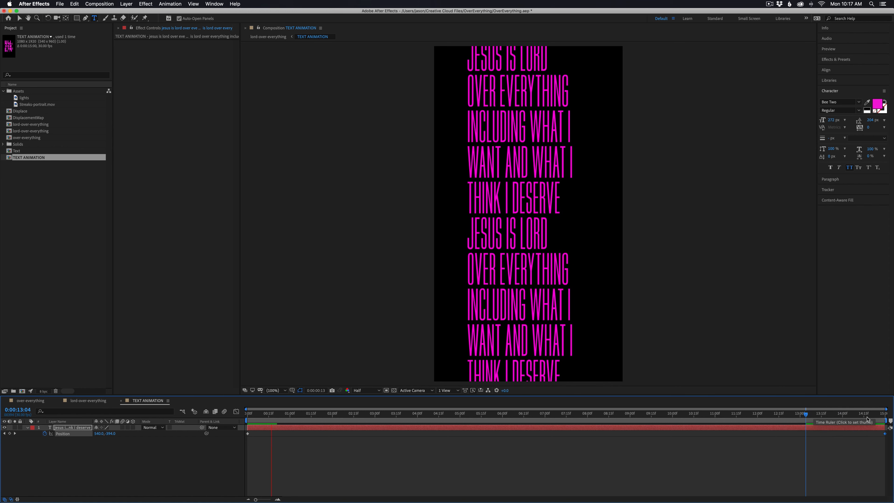
pyautogui.click(884, 417)
pyautogui.moveTo(886, 435); pyautogui.dragTo(883, 435)
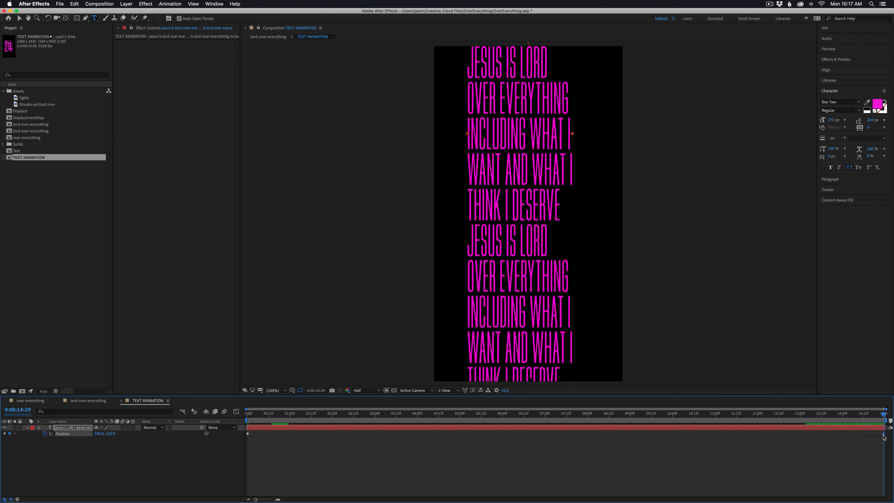
pyautogui.press('v')
pyautogui.press('space')
pyautogui.click(843, 423)
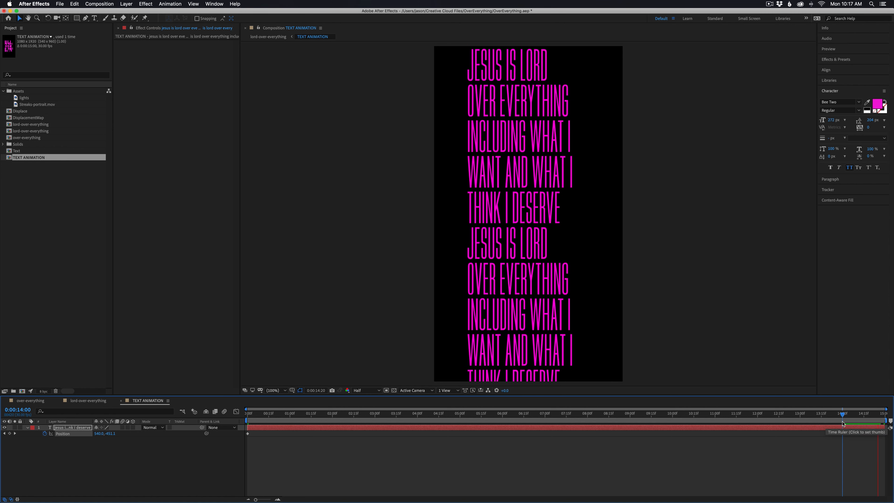
# Shift the text layer's last Position keyframe to the composition's end and preview the loop from 0:00:14:13.
pyautogui.press('space')
pyautogui.click(883, 419)
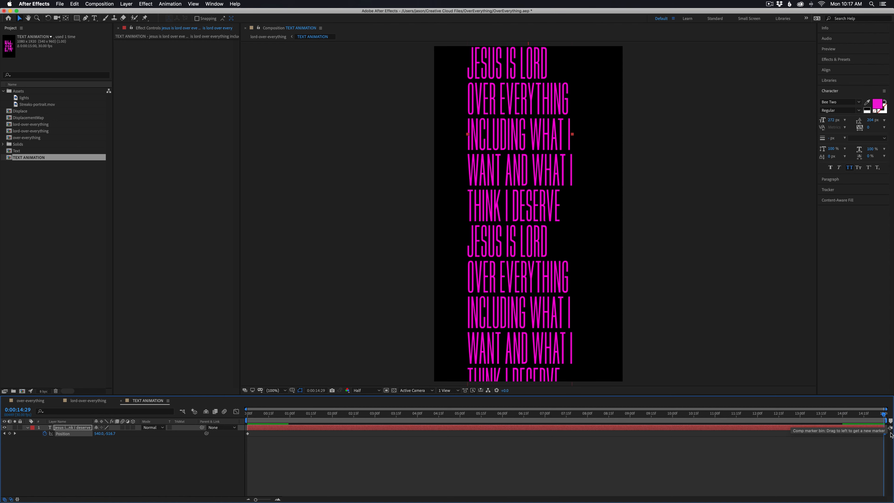
pyautogui.moveTo(885, 434); pyautogui.dragTo(884, 434)
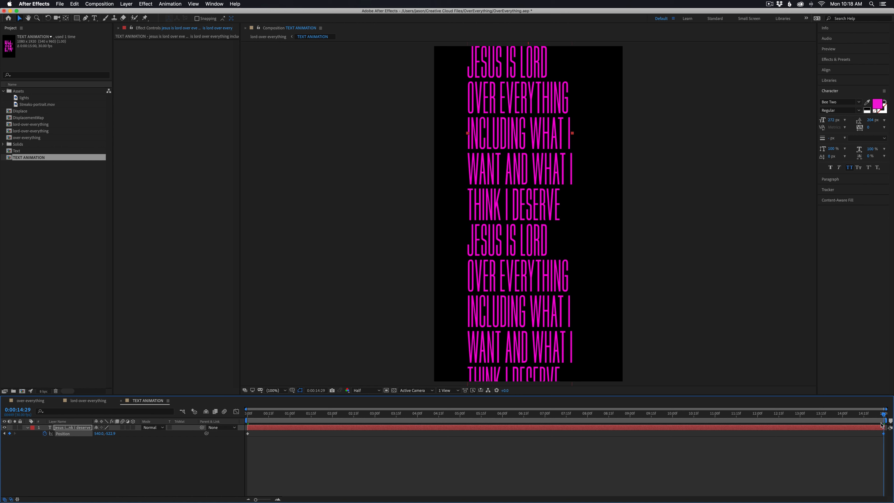
pyautogui.click(860, 421)
pyautogui.press('space')
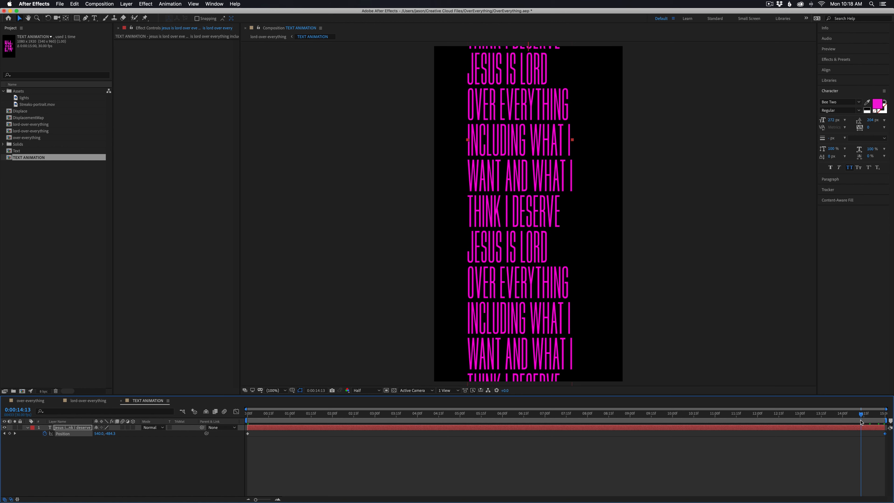
pyautogui.press('space')
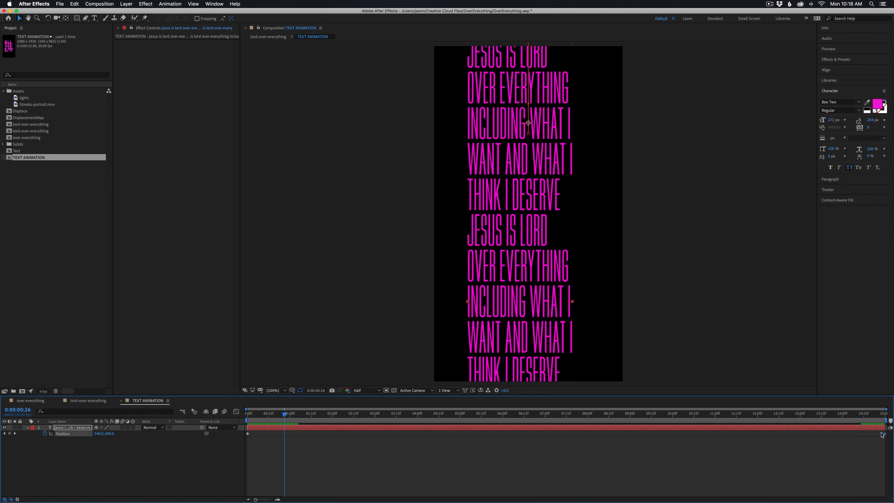
# At 0:00:14:29, nudge the text's end position down slightly to match the loop's start and preview the seam.
pyautogui.click(883, 417)
pyautogui.moveTo(884, 434); pyautogui.dragTo(883, 434)
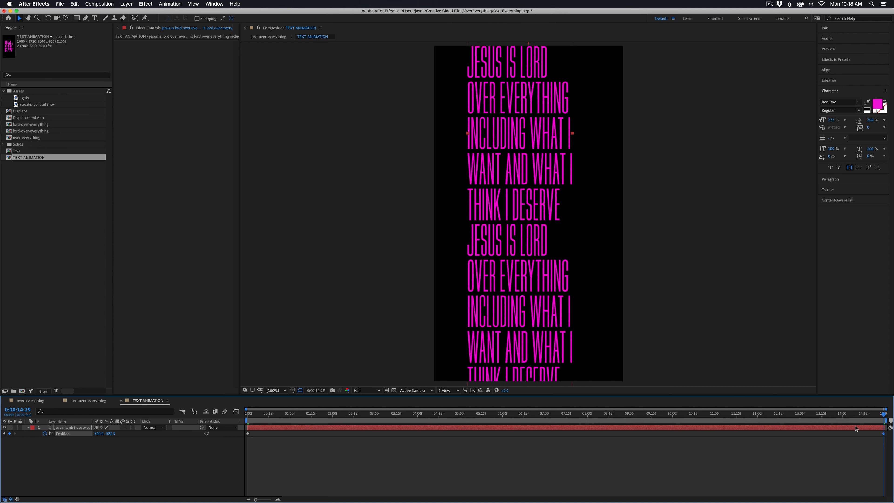
pyautogui.press('.')
pyautogui.moveTo(579, 259); pyautogui.dragTo(581, 447)
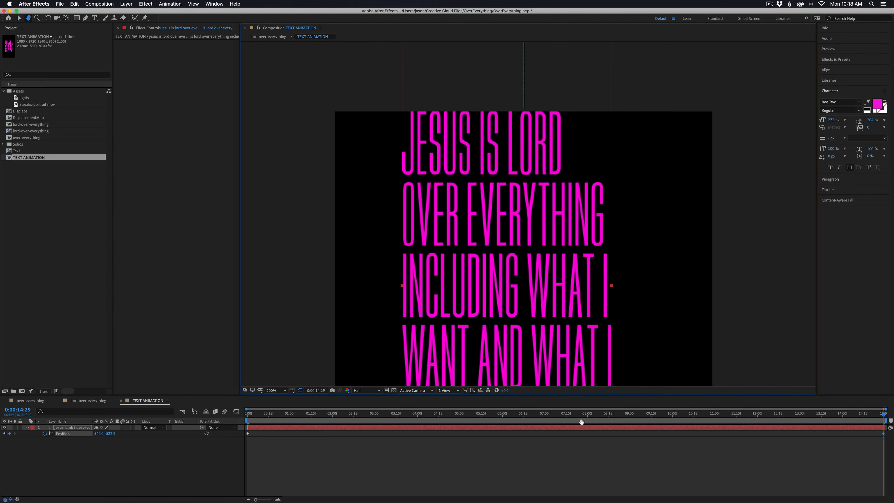
pyautogui.moveTo(436, 136); pyautogui.dragTo(436, 137)
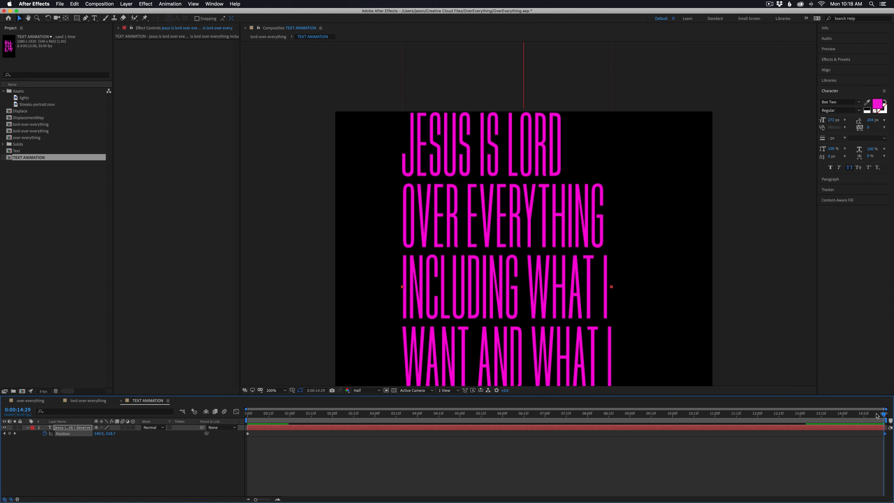
pyautogui.moveTo(883, 414); pyautogui.dragTo(836, 419)
pyautogui.press('space')
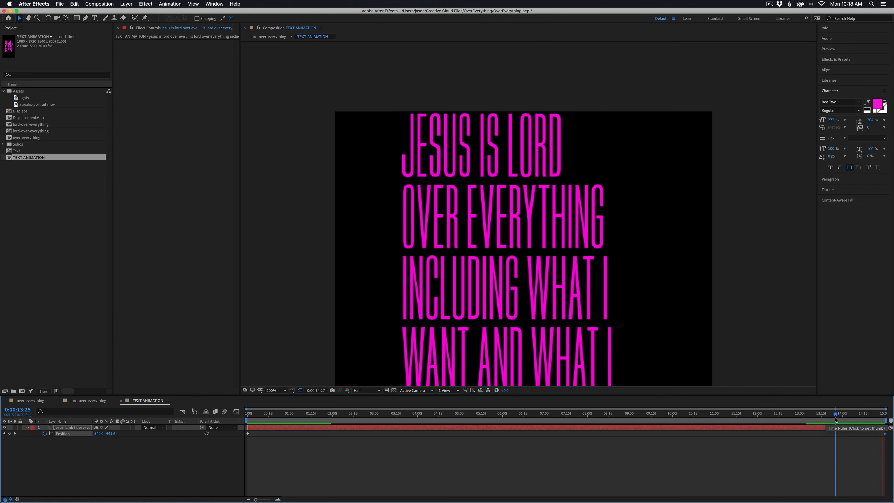
pyautogui.press('space')
# Preview the whole frame's scrolling loop from 0:00:13:10 across the seam.
pyautogui.press(',')
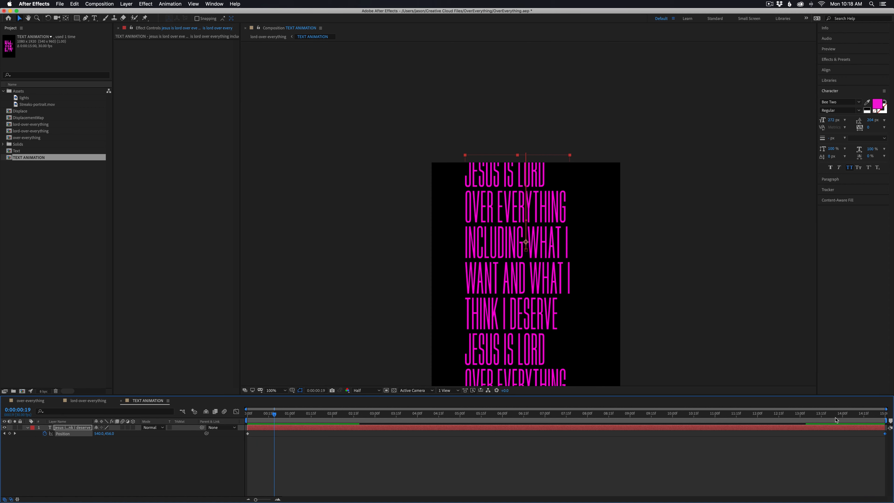
pyautogui.press('h')
pyautogui.moveTo(664, 343); pyautogui.dragTo(665, 219)
pyautogui.press('v')
pyautogui.moveTo(879, 417); pyautogui.dragTo(815, 421)
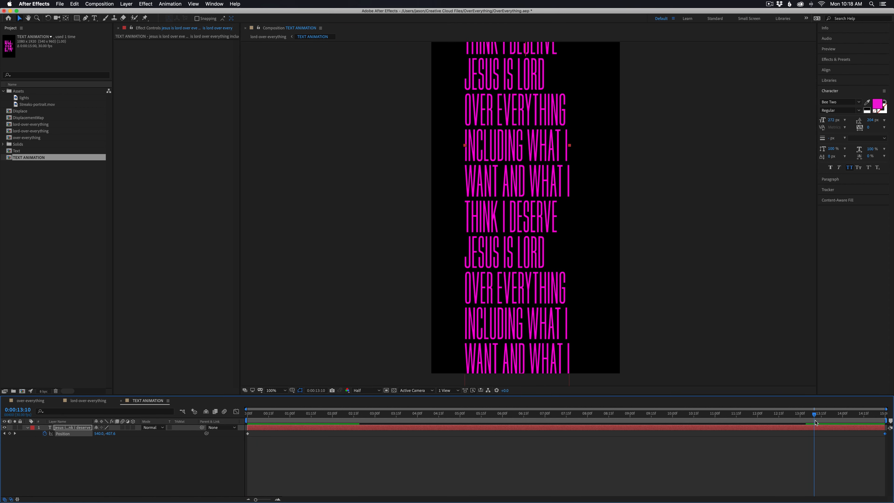
pyautogui.press('space')
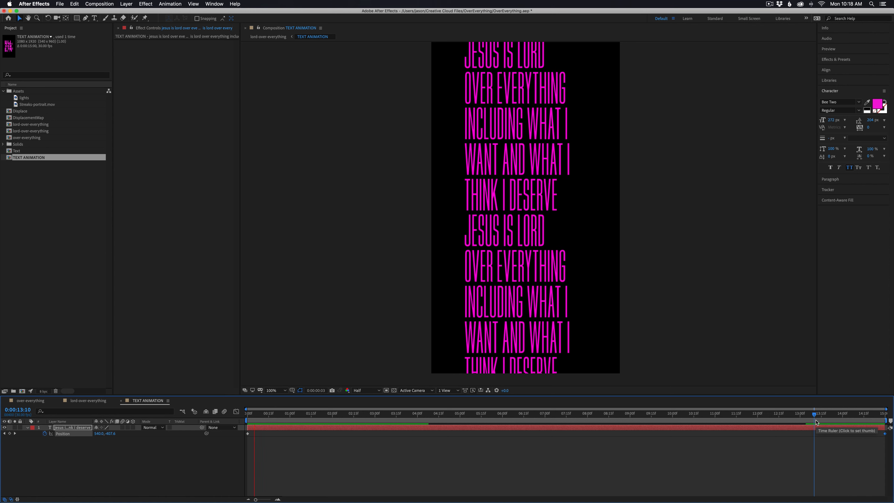
pyautogui.press('space')
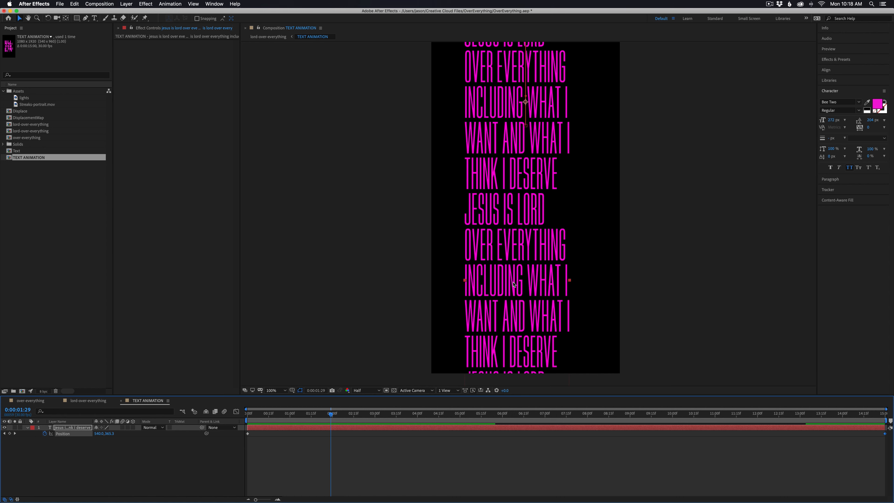
# Switch to the lord-over-everything composition and return to its first frame.
pyautogui.click(466, 458)
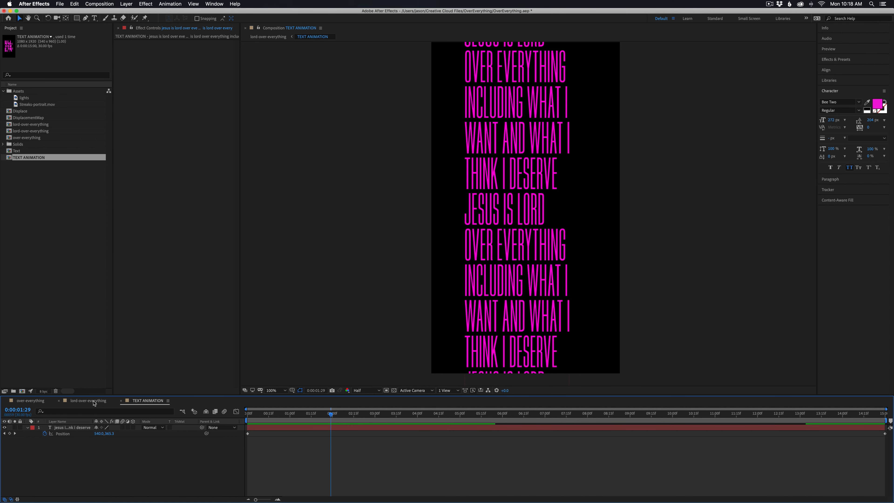
pyautogui.click(85, 401)
pyautogui.click(389, 480)
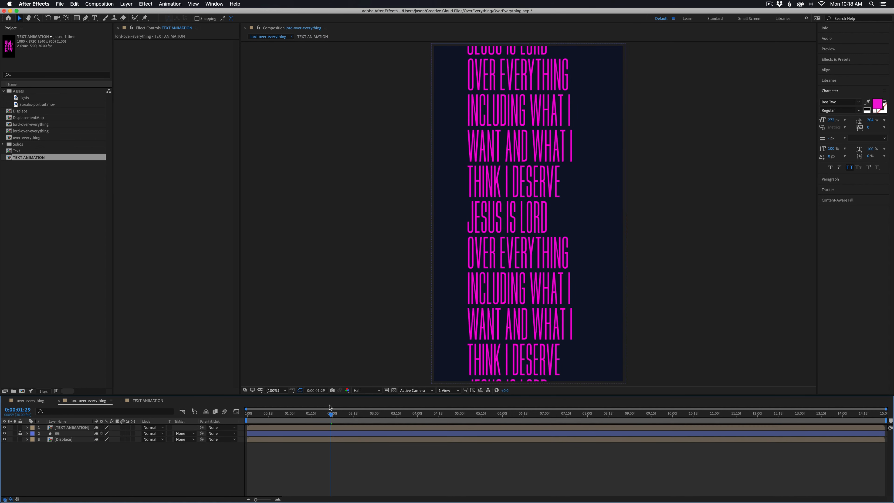
pyautogui.moveTo(327, 416); pyautogui.dragTo(221, 421)
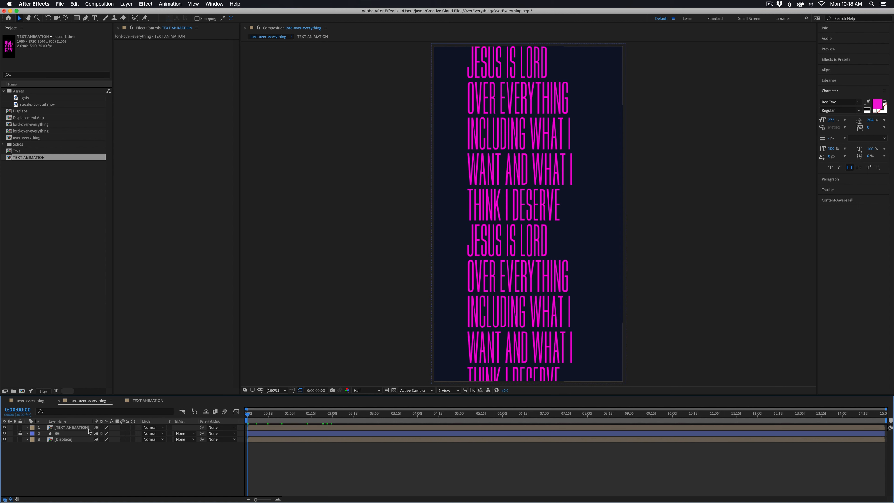
# Apply the Displacement Map effect to the TEXT ANIMATION layer, using Displace as the displacement map layer.
pyautogui.click(286, 428)
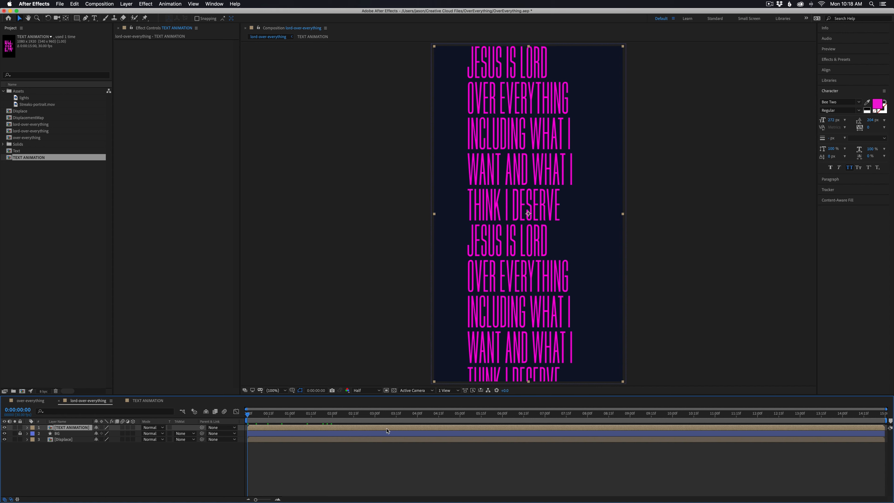
pyautogui.click(146, 4)
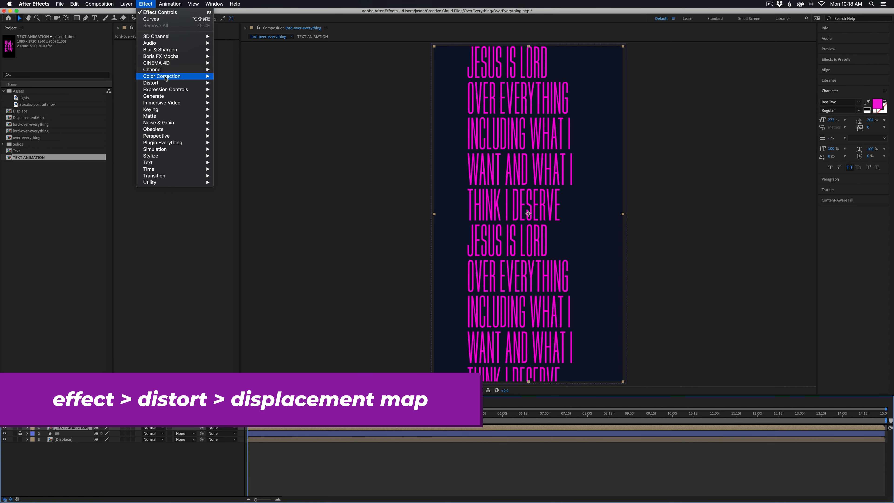
pyautogui.moveTo(160, 84)
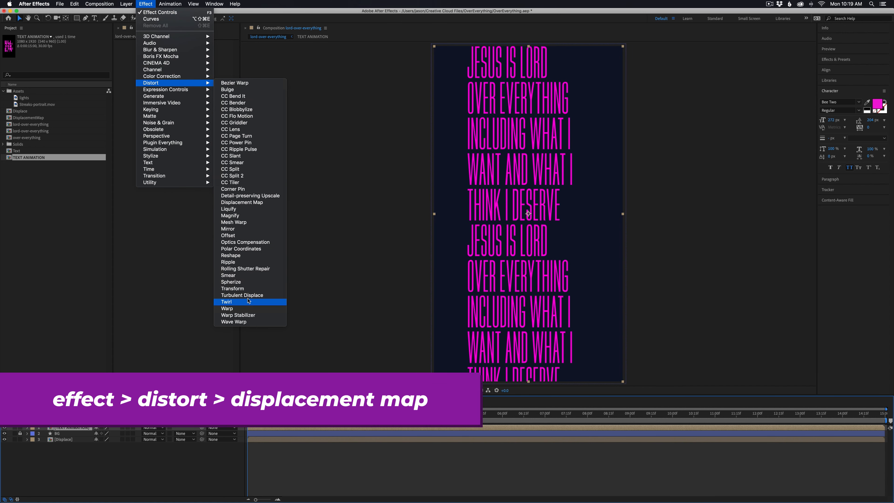
pyautogui.click(242, 202)
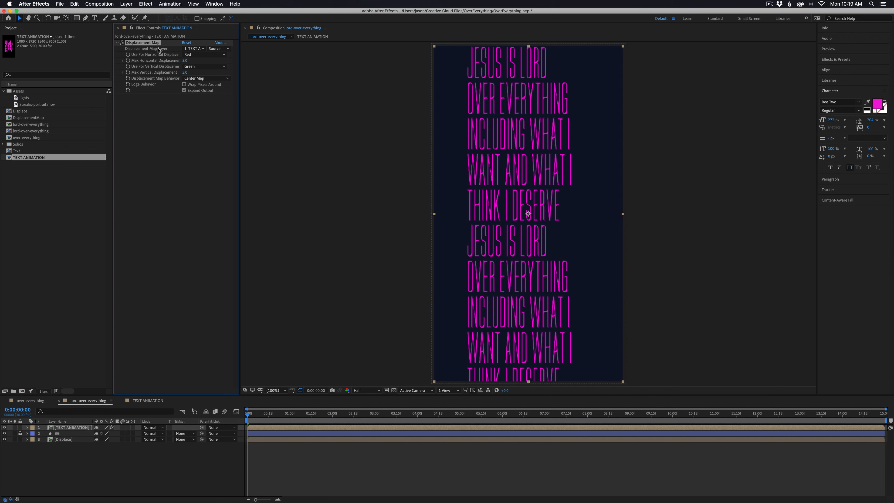
pyautogui.click(192, 49)
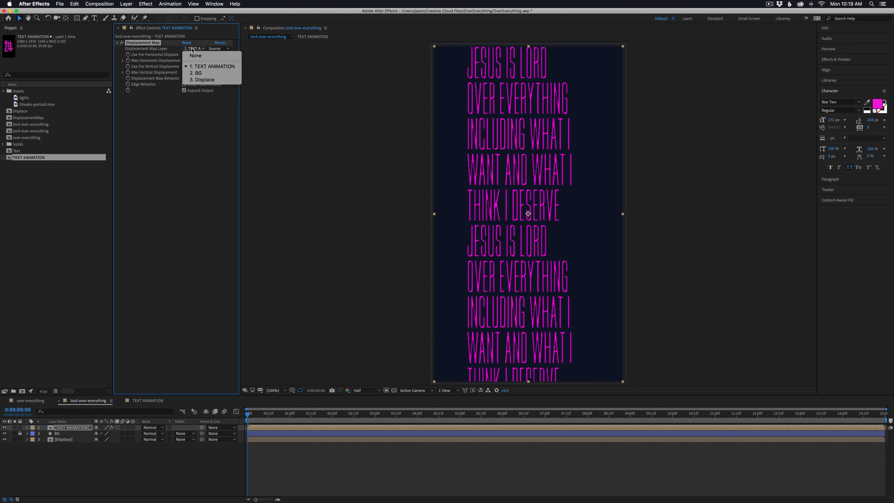
pyautogui.click(203, 80)
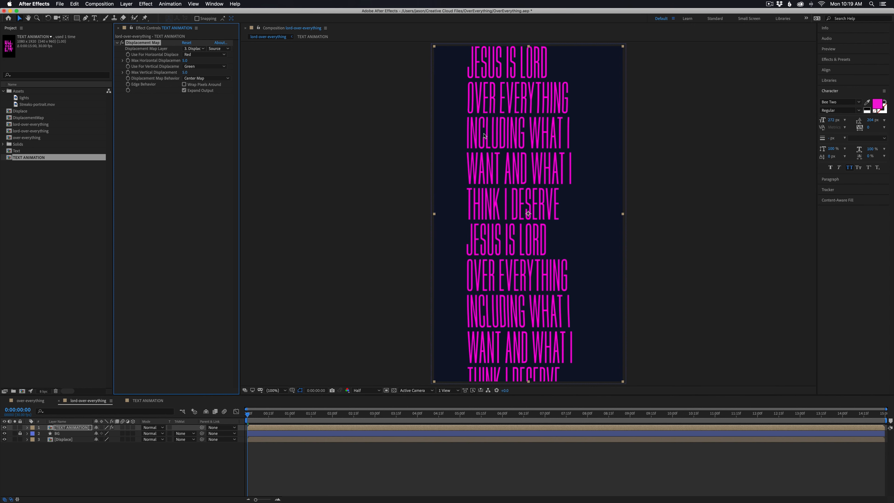
# Set both the horizontal and vertical displacement sources of the Displacement Map effect to Luminance.
pyautogui.click(193, 55)
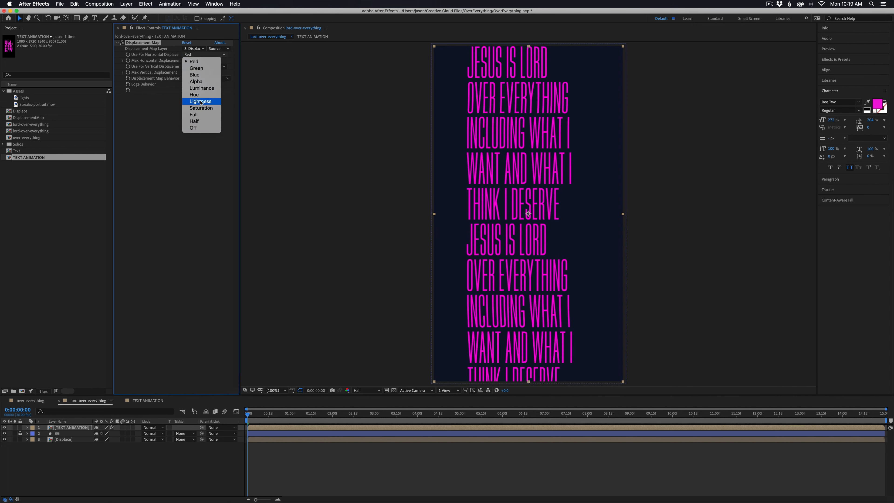
pyautogui.click(201, 89)
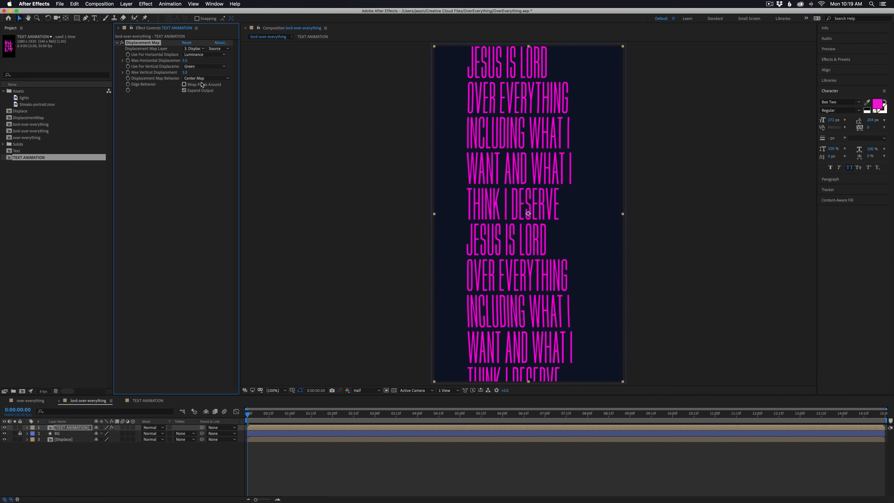
pyautogui.click(197, 67)
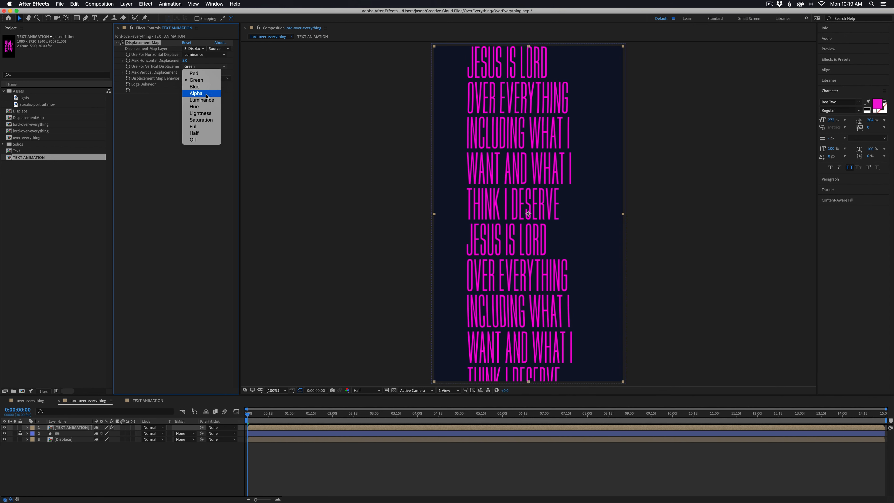
pyautogui.click(202, 100)
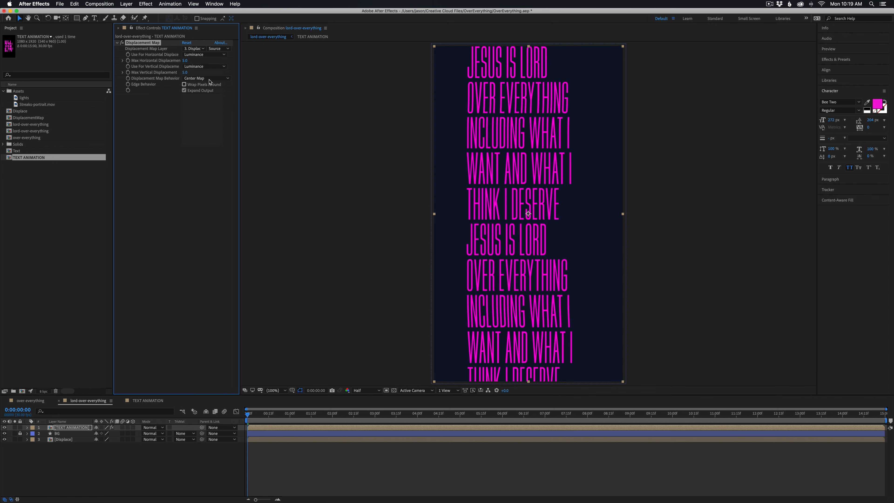
# Set the Displacement Map's maximum vertical displacement to 0 and maximum horizontal displacement to about -110.
pyautogui.click(187, 72)
pyautogui.write('0')
pyautogui.press('Return')
pyautogui.moveTo(185, 61); pyautogui.dragTo(160, 65)
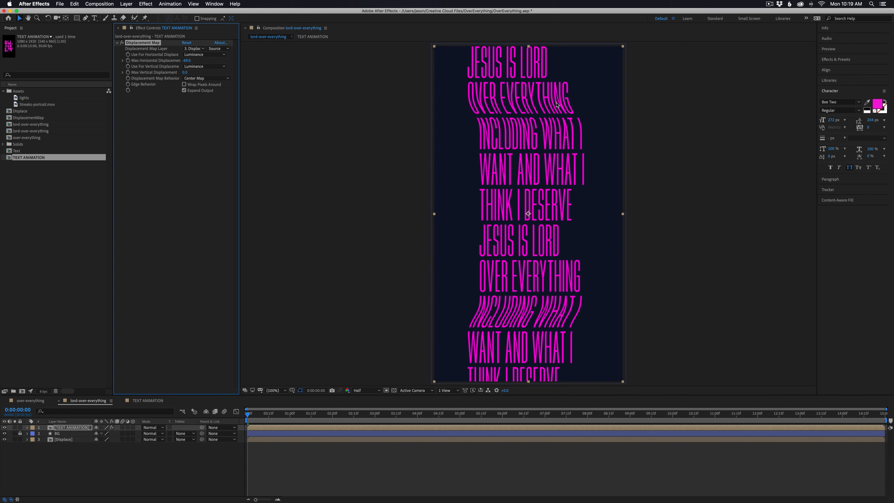
pyautogui.moveTo(186, 61); pyautogui.dragTo(174, 62)
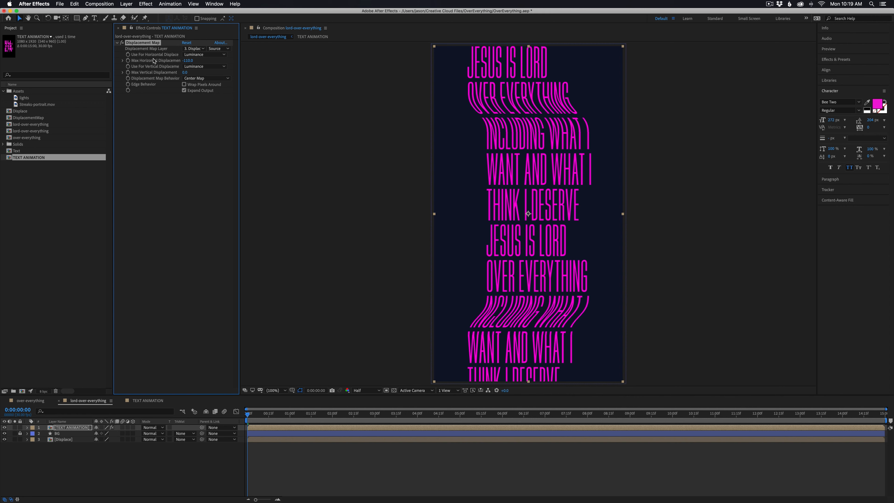
# Draw a rectangular mask on the TEXT ANIMATION layer around the displaced middle lines of text.
pyautogui.click(71, 428)
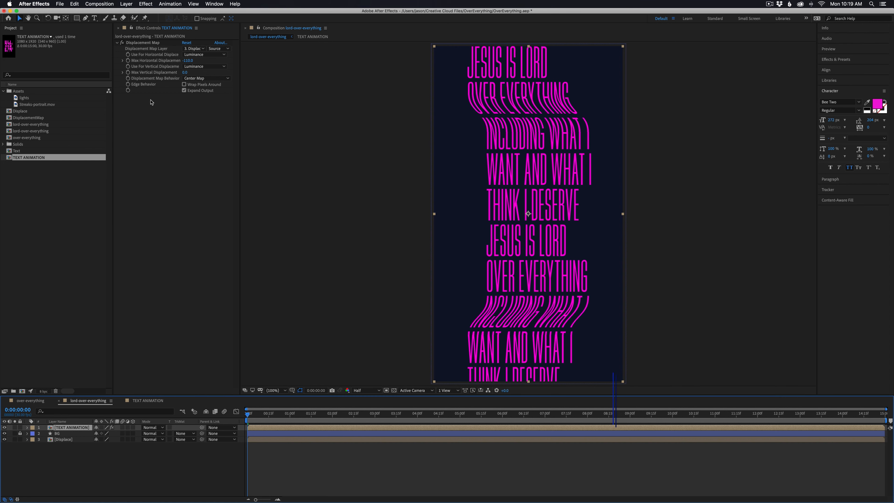
pyautogui.press('q')
pyautogui.moveTo(427, 44); pyautogui.dragTo(614, 141)
pyautogui.press('super+z')
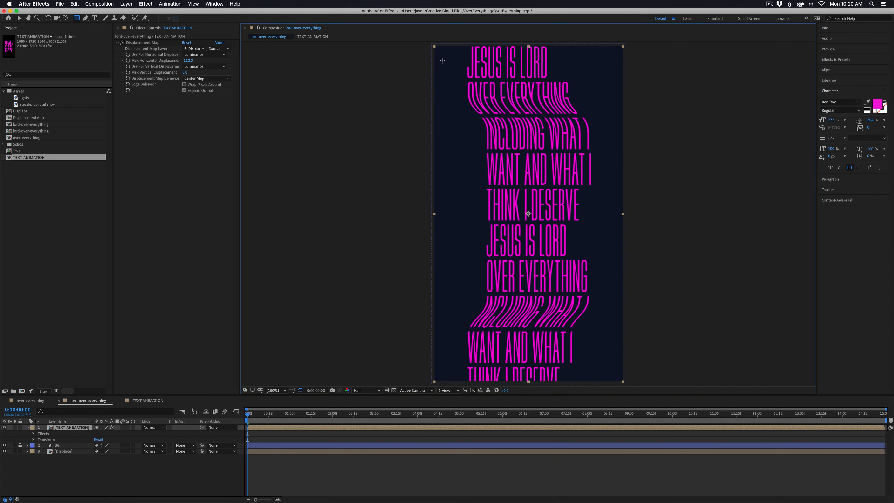
pyautogui.moveTo(468, 106); pyautogui.dragTo(604, 311)
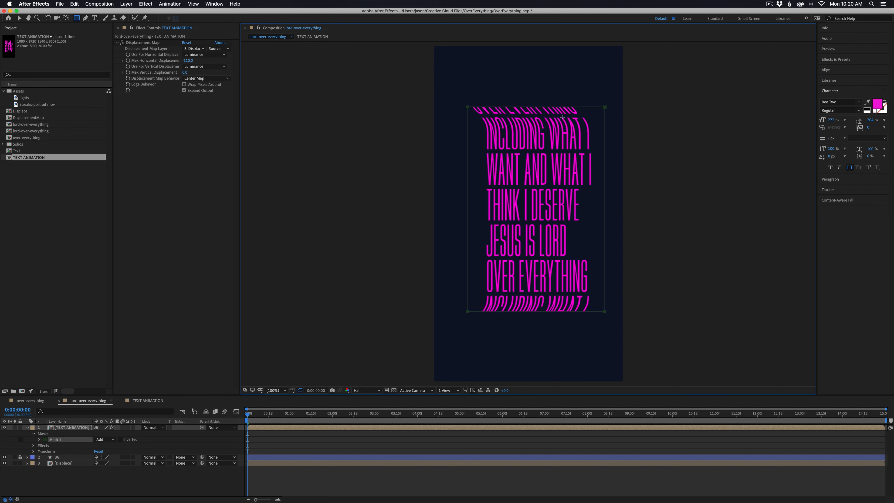
# Lower the mask's top edge to just above the line INCLUDING WHAT I and preview the masked scrolling text.
pyautogui.press('v')
pyautogui.moveTo(619, 99); pyautogui.dragTo(467, 119)
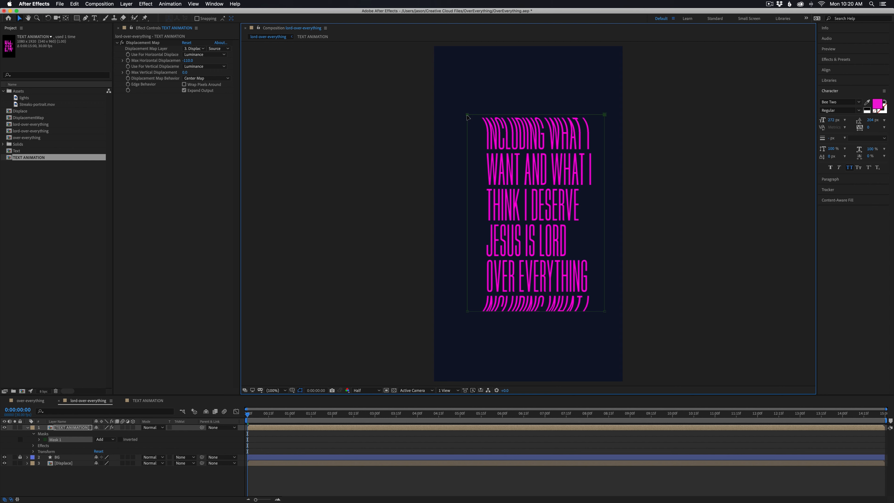
pyautogui.moveTo(622, 306); pyautogui.dragTo(467, 312)
pyautogui.press('space')
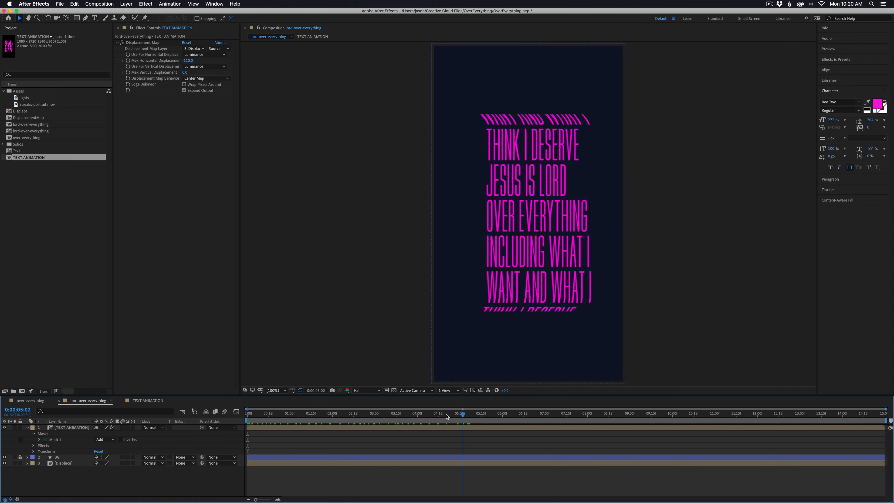
pyautogui.press('space')
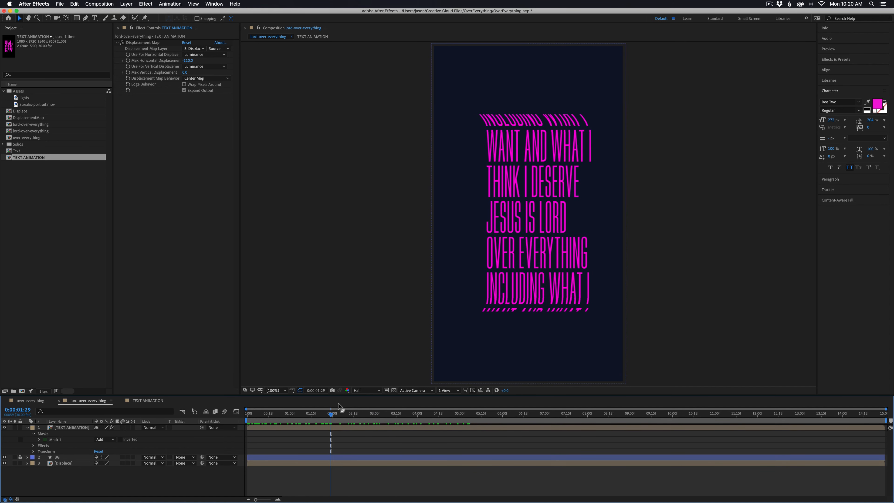
# Draw a thin rectangular mask across the upper edge of the text on the TEXT ANIMATION layer and set it to Subtract.
pyautogui.press('Home')
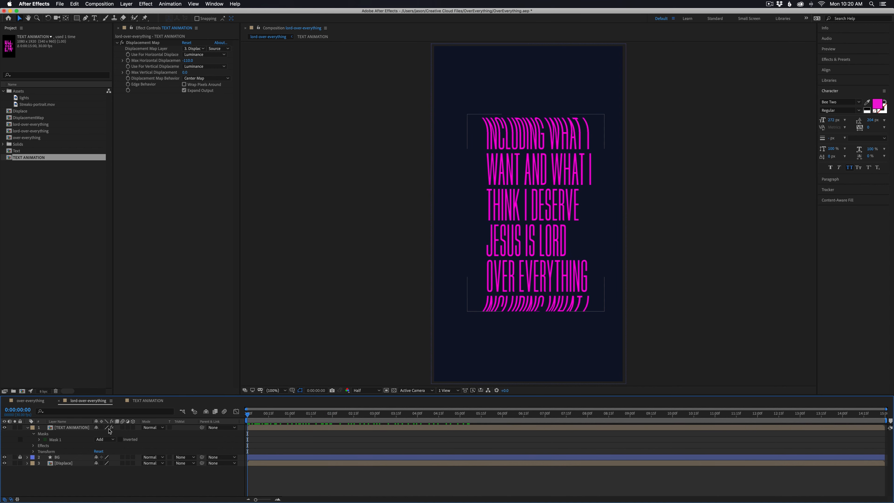
pyautogui.click(63, 428)
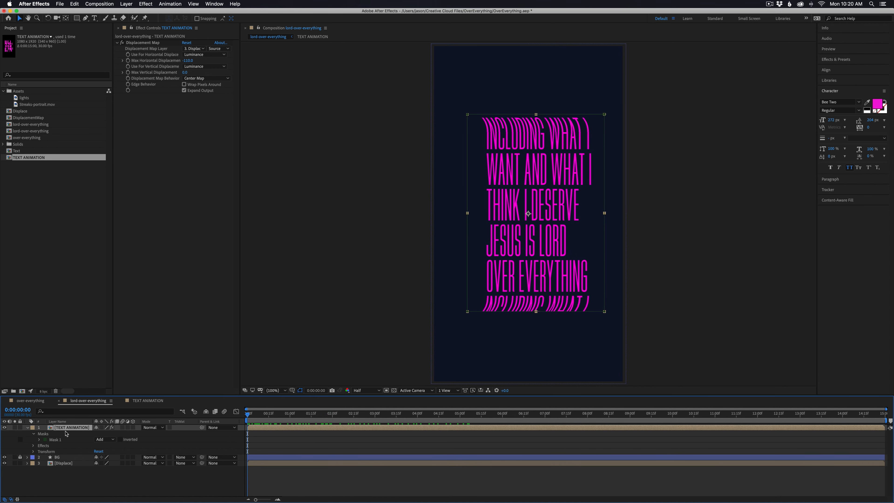
pyautogui.press('q')
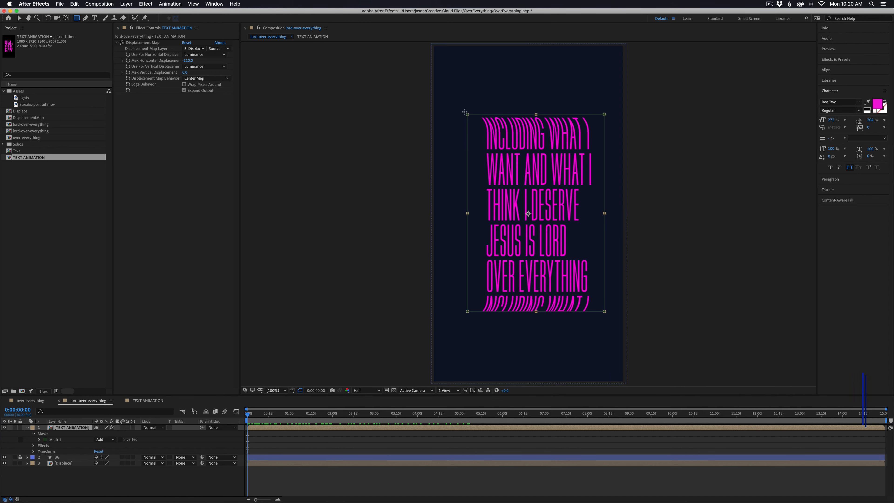
pyautogui.moveTo(460, 107)
pyautogui.mouseDown()
pyautogui.moveTo(538, 130)
pyautogui.moveTo(611, 130)
pyautogui.mouseUp()
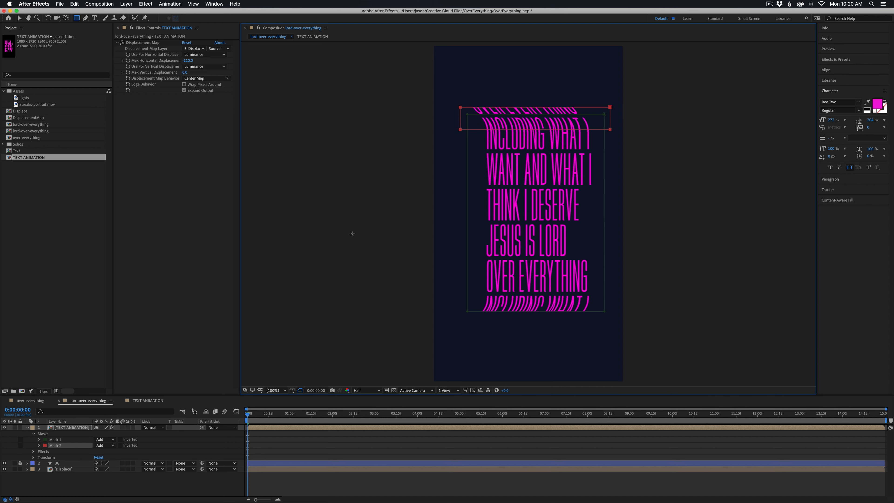
pyautogui.click(105, 445)
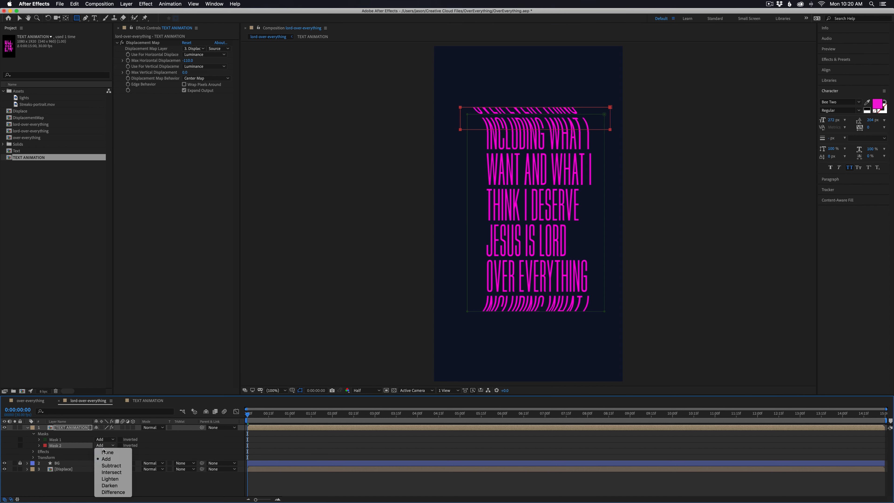
pyautogui.click(111, 465)
pyautogui.press('v')
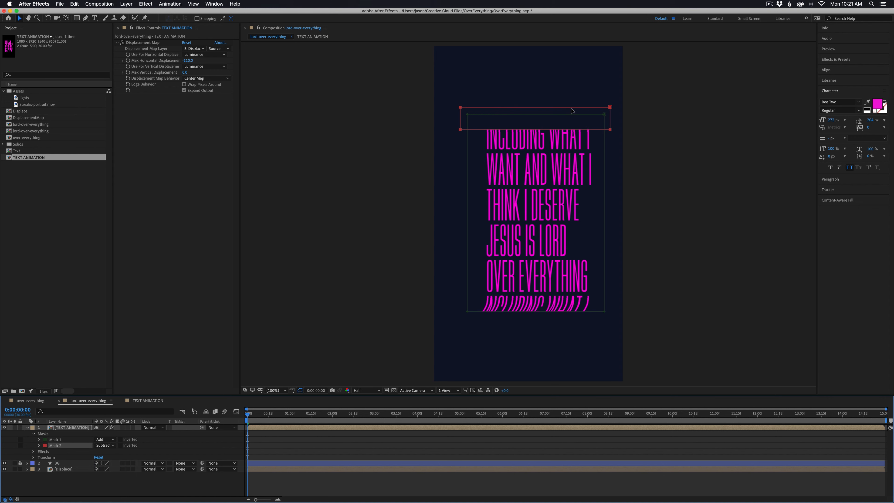
# Extend the subtracting mask's upper edge upward, feather it about 63 pixels and nudge the mask slightly higher.
pyautogui.moveTo(620, 100); pyautogui.dragTo(459, 75)
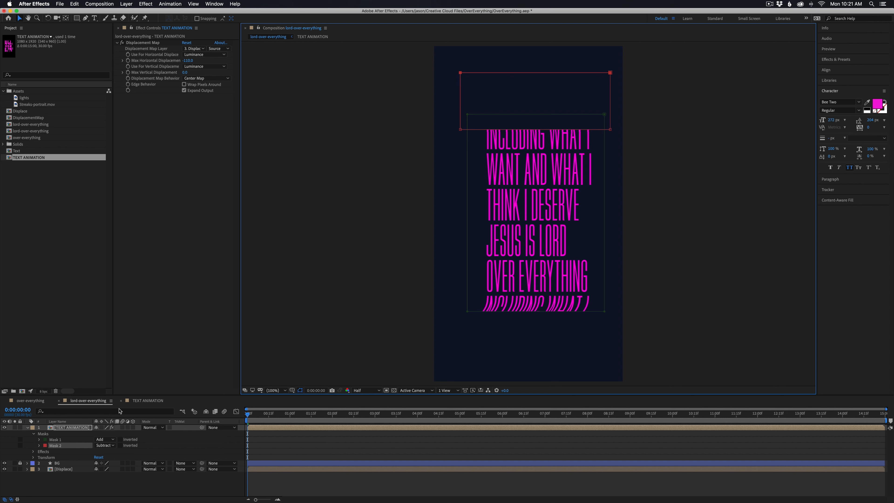
pyautogui.click(39, 445)
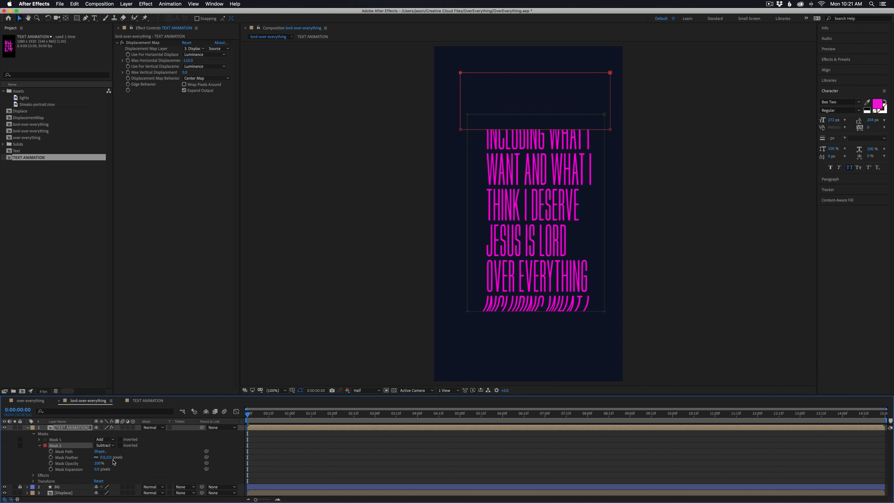
pyautogui.moveTo(111, 457); pyautogui.dragTo(118, 458)
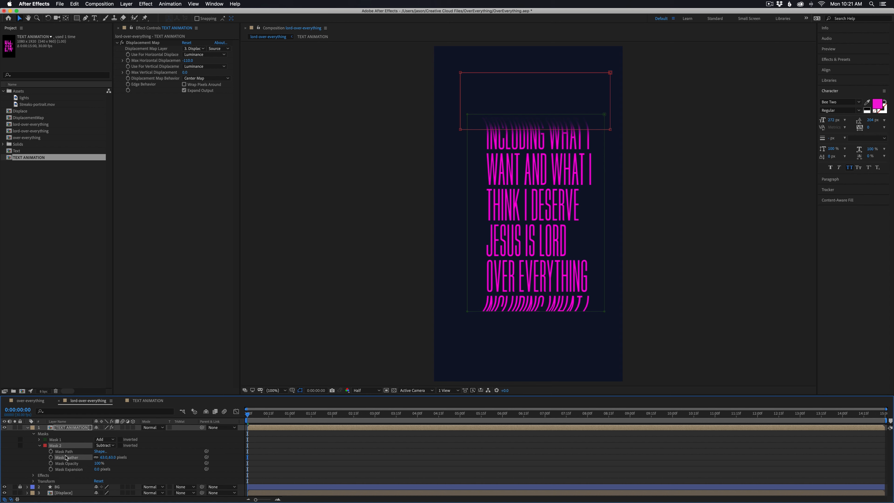
pyautogui.moveTo(612, 129)
pyautogui.mouseDown()
pyautogui.moveTo(611, 117)
pyautogui.moveTo(611, 128)
pyautogui.mouseUp()
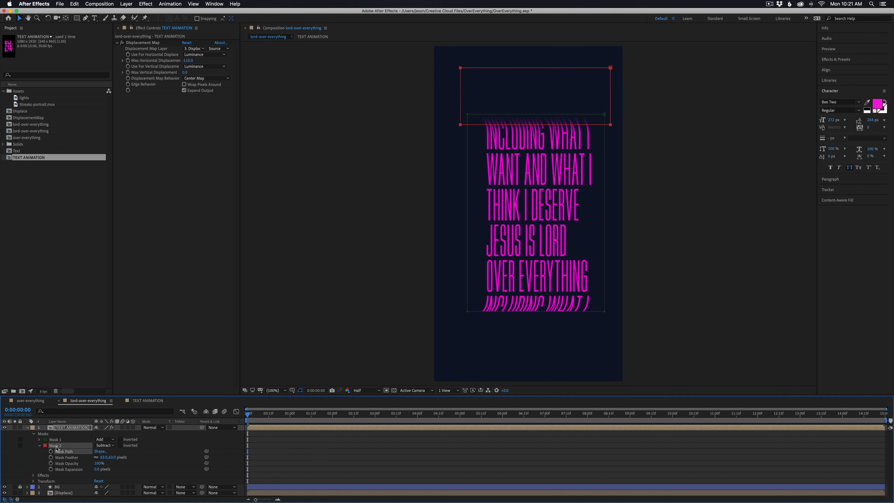
# Duplicate the feathered subtracting mask and move the copy down over the lower edge of the text.
pyautogui.press('ctrl+super+d')
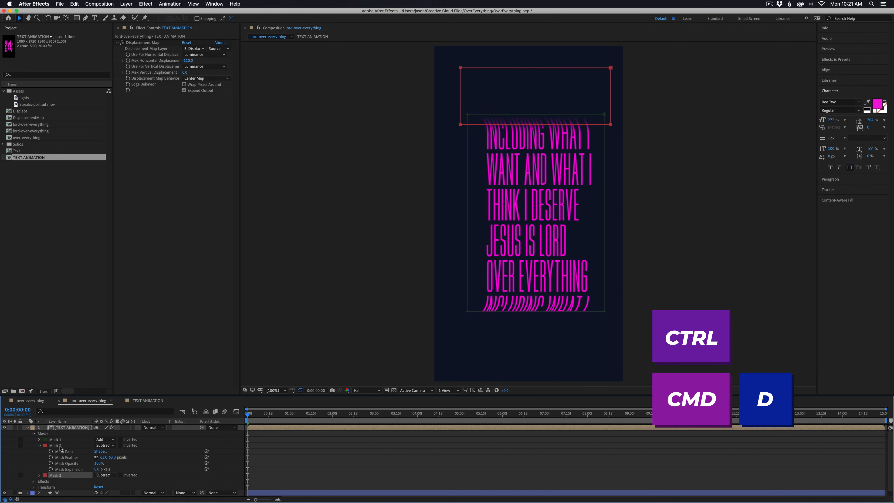
pyautogui.click(39, 475)
pyautogui.click(64, 475)
pyautogui.moveTo(462, 133); pyautogui.dragTo(463, 225)
pyautogui.moveTo(465, 264); pyautogui.dragTo(471, 365)
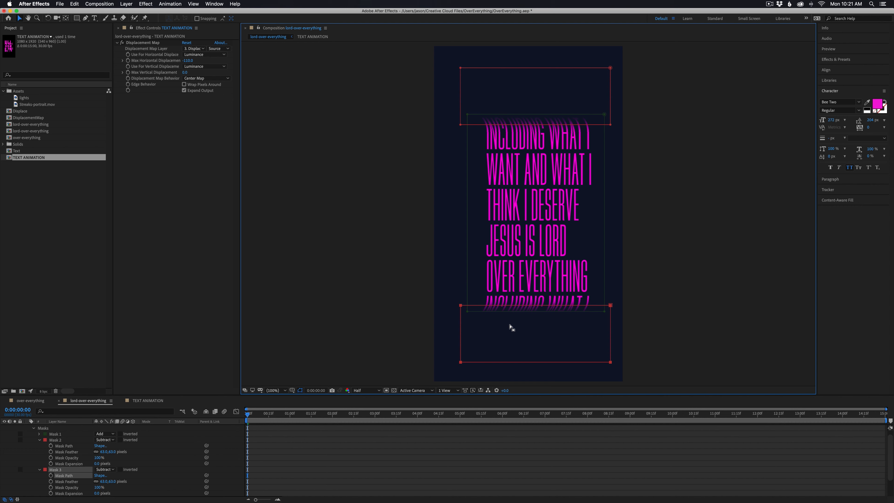
# Collapse the TEXT ANIMATION layer's properties and duplicate the layer.
pyautogui.click(361, 442)
pyautogui.scroll(1, 350, 438)
pyautogui.click(28, 427)
pyautogui.click(67, 427)
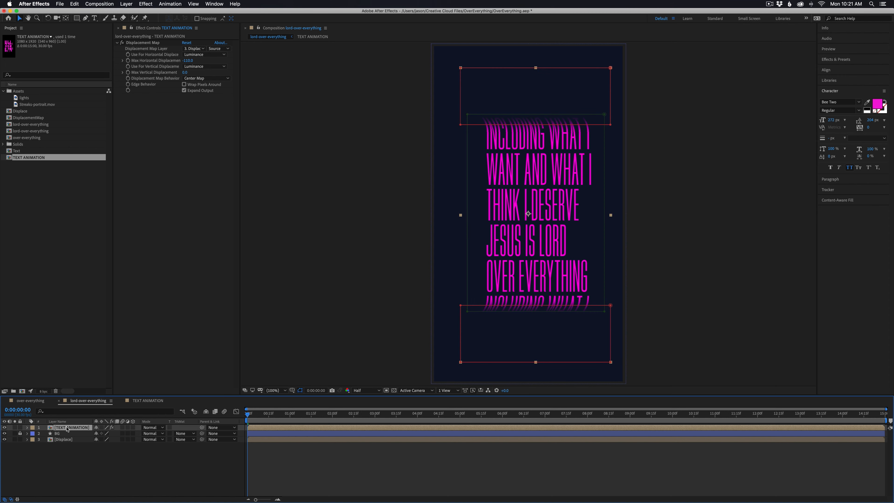
pyautogui.press('ctrl+super+d')
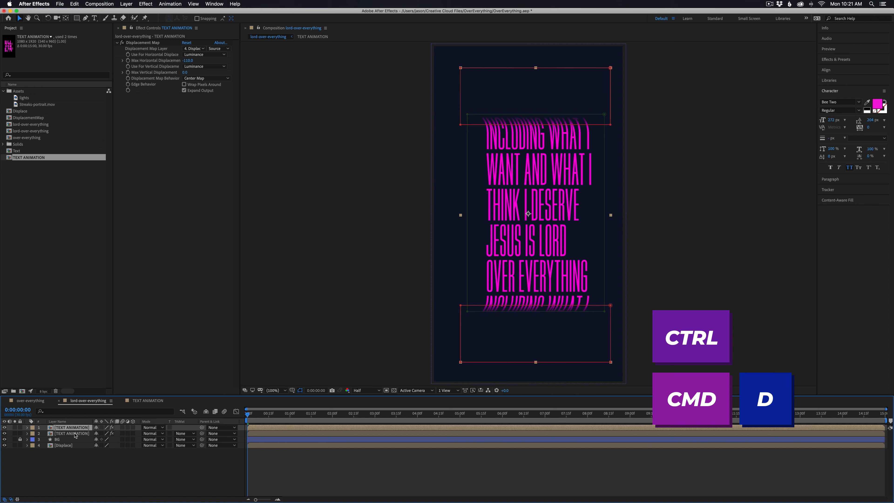
# Flip the lower TEXT ANIMATION copy vertically.
pyautogui.click(74, 433)
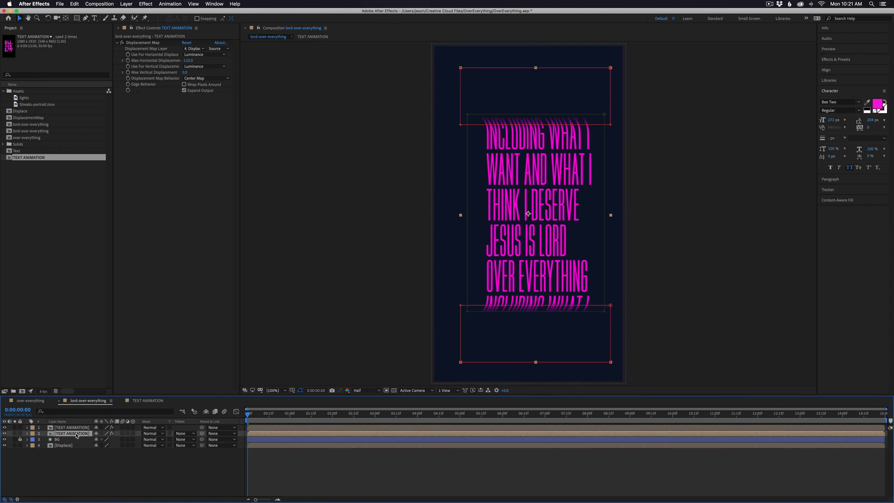
pyautogui.rightClick(77, 435)
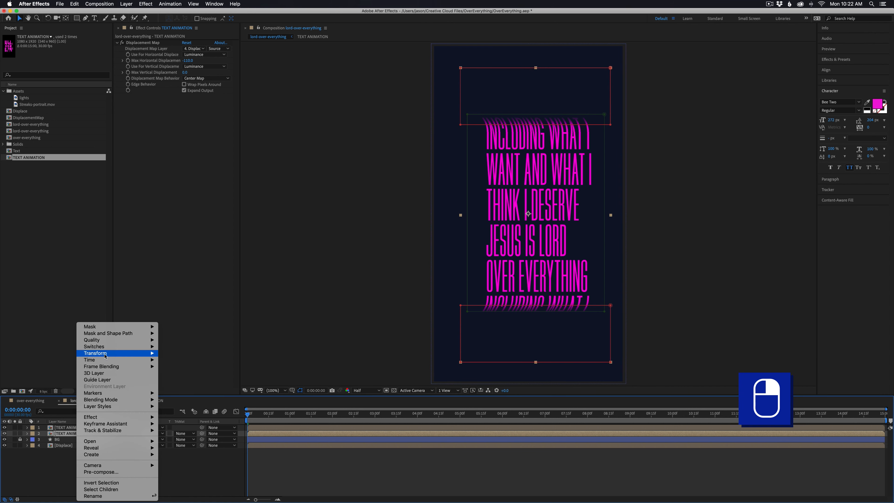
pyautogui.moveTo(104, 353)
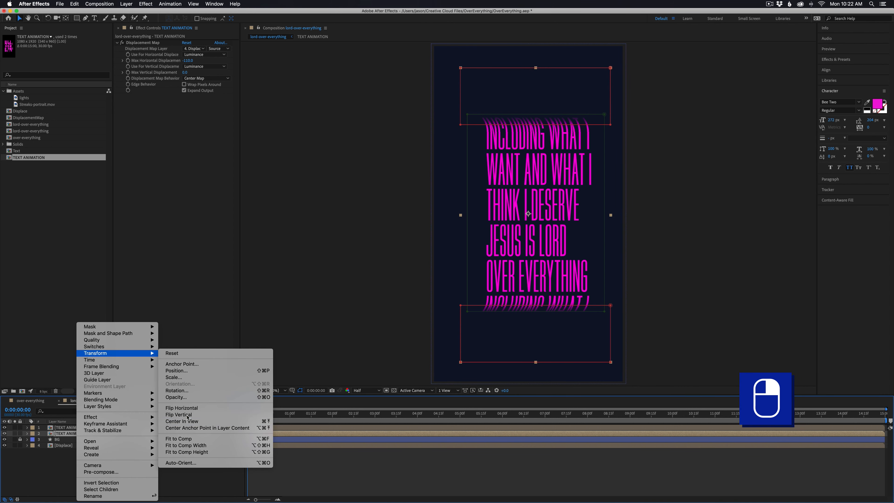
pyautogui.click(179, 415)
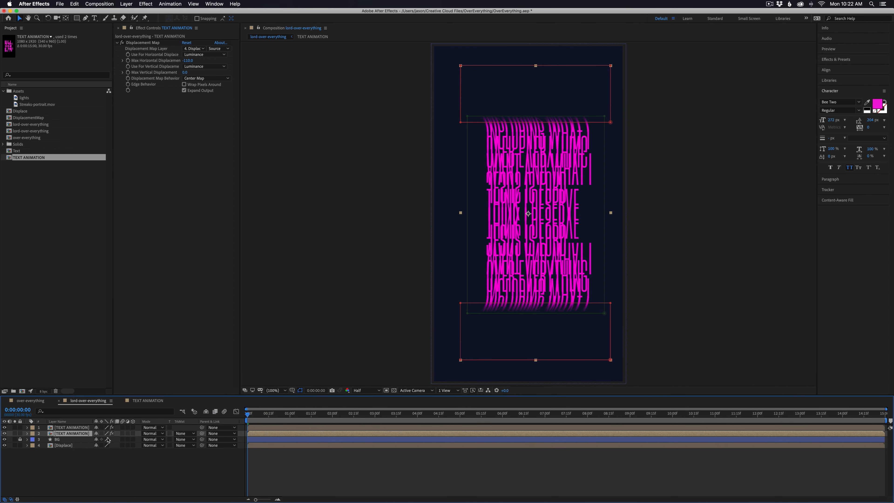
# Reduce the flipped copy's opacity to about 38% and shift it left of the main text.
pyautogui.press('t')
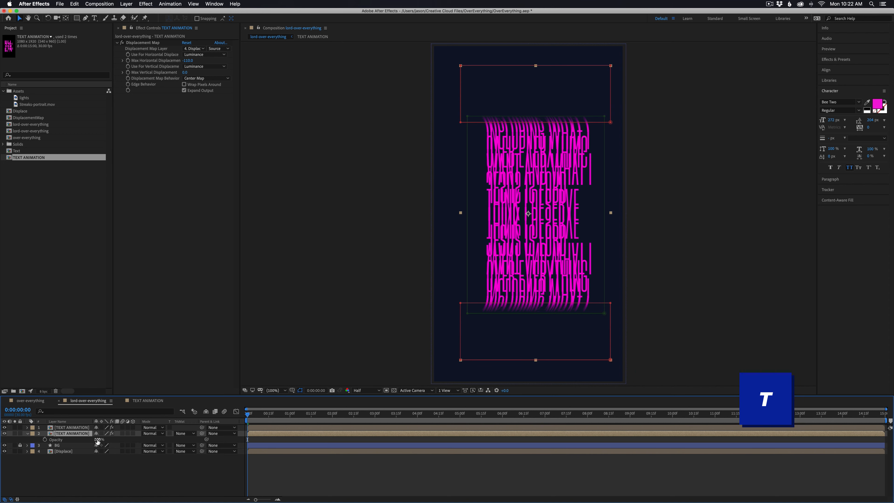
pyautogui.moveTo(98, 441); pyautogui.dragTo(77, 440)
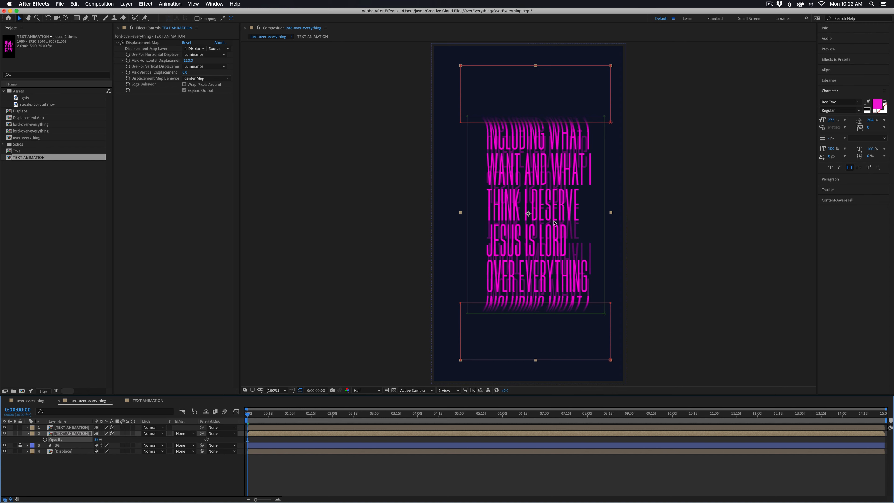
pyautogui.moveTo(552, 247); pyautogui.dragTo(529, 246)
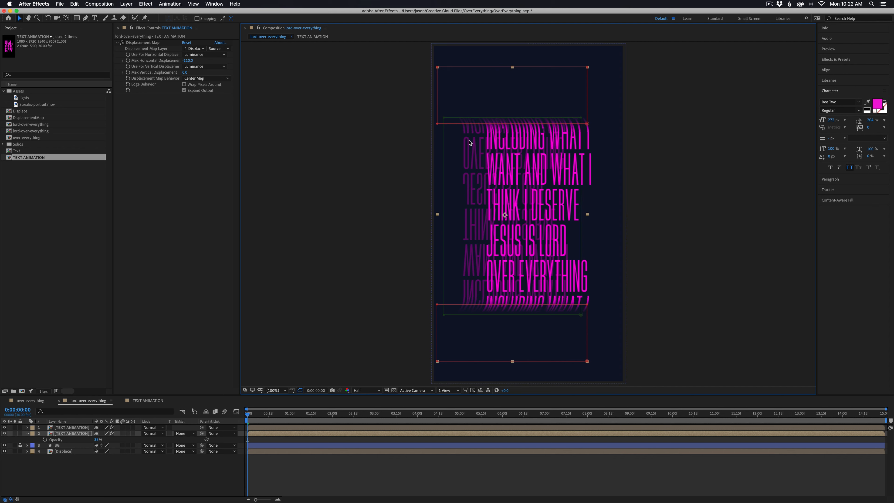
# Set the flipped copy's maximum horizontal displacement to 110 and move it right until it sits just left behind the main text.
pyautogui.click(185, 61)
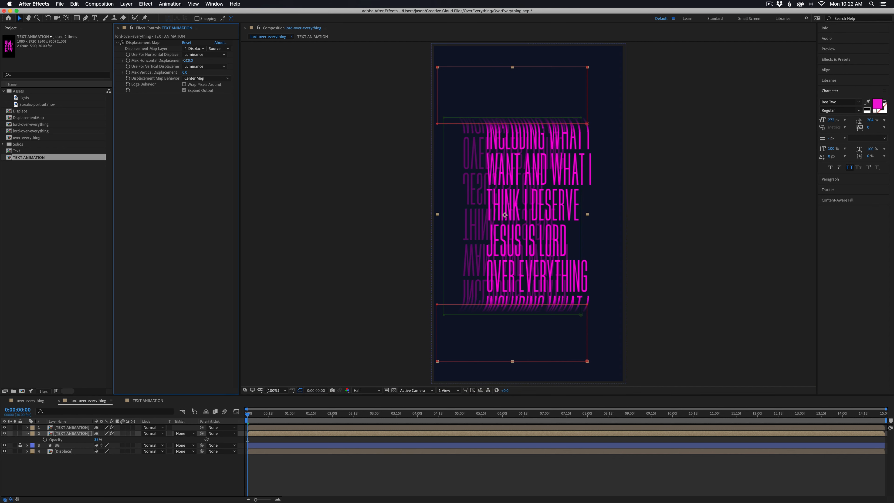
pyautogui.click(186, 61)
pyautogui.write('1')
pyautogui.press('Return')
pyautogui.moveTo(478, 234); pyautogui.dragTo(514, 236)
pyautogui.moveTo(521, 235); pyautogui.dragTo(524, 235)
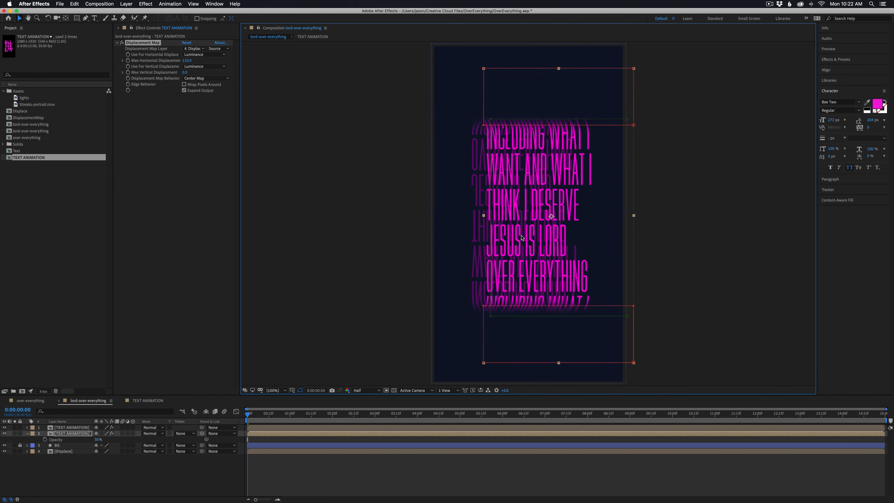
pyautogui.click(423, 480)
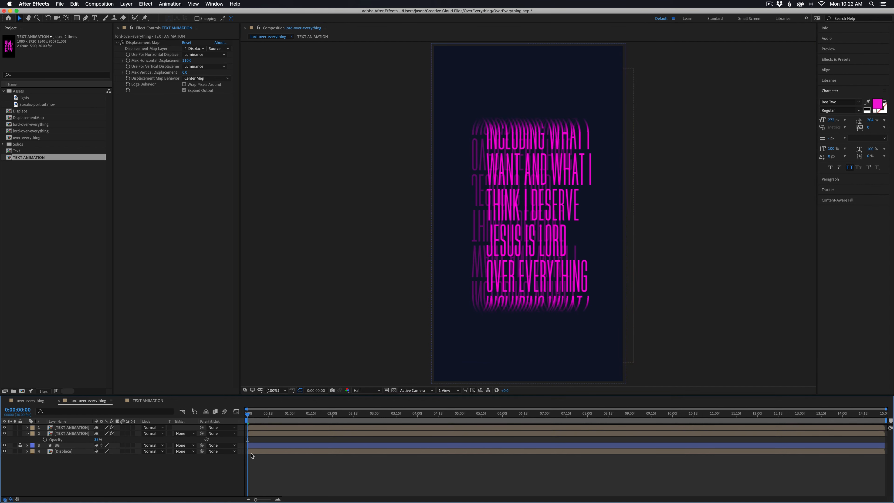
# Preview the scrolling text together with its faint flipped copy from the start of the composition.
pyautogui.click(70, 433)
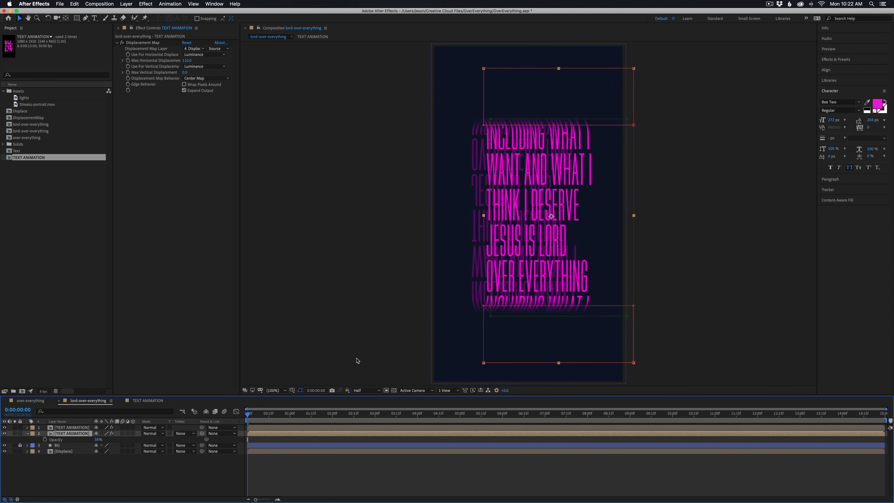
pyautogui.click(299, 475)
pyautogui.moveTo(251, 416); pyautogui.dragTo(242, 447)
pyautogui.press('space')
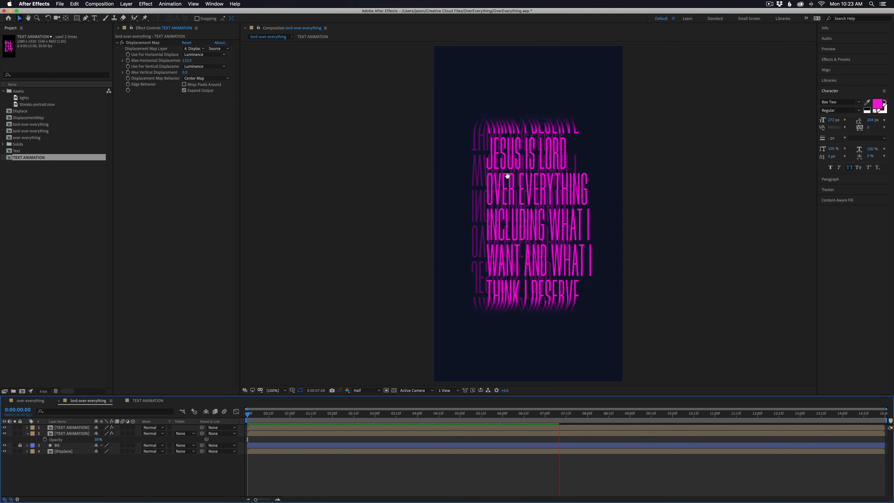
pyautogui.press('space')
pyautogui.moveTo(460, 417); pyautogui.dragTo(250, 416)
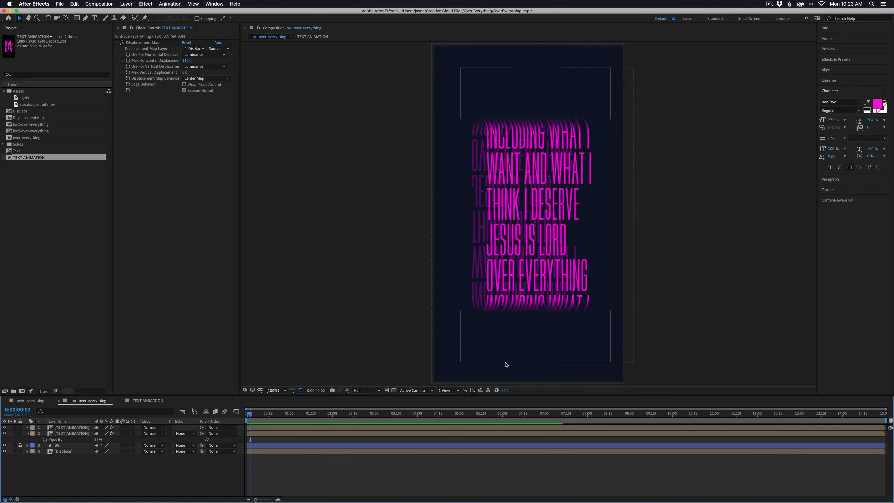
pyautogui.press('space')
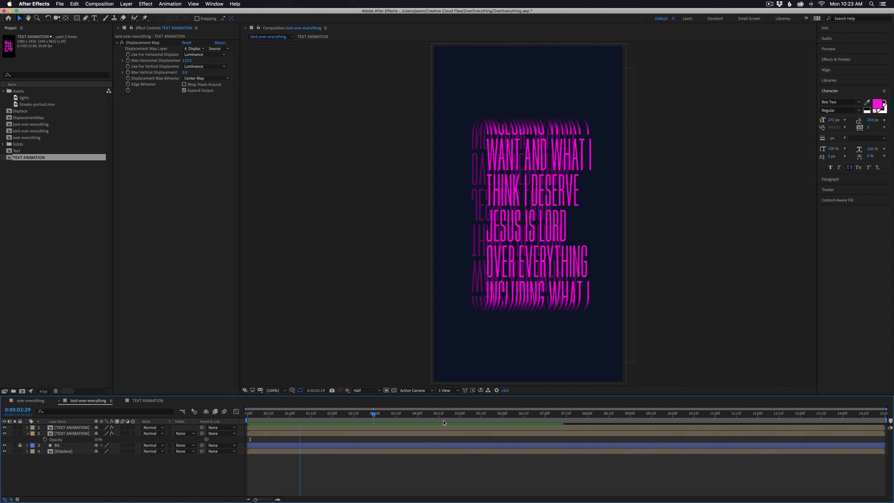
pyautogui.press('space')
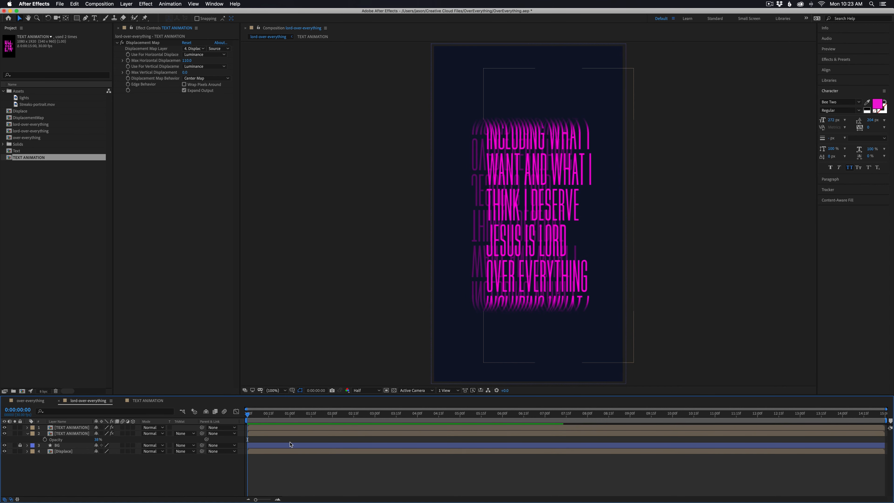
# Draw a rectangular mask over the middle of the flipped copy, set to Subtract with a feather of about 426 pixels.
pyautogui.click(83, 435)
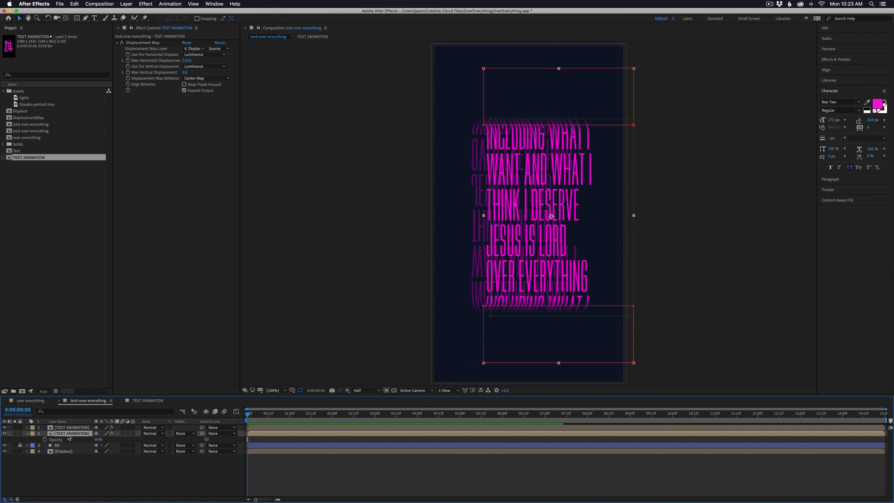
pyautogui.press('q')
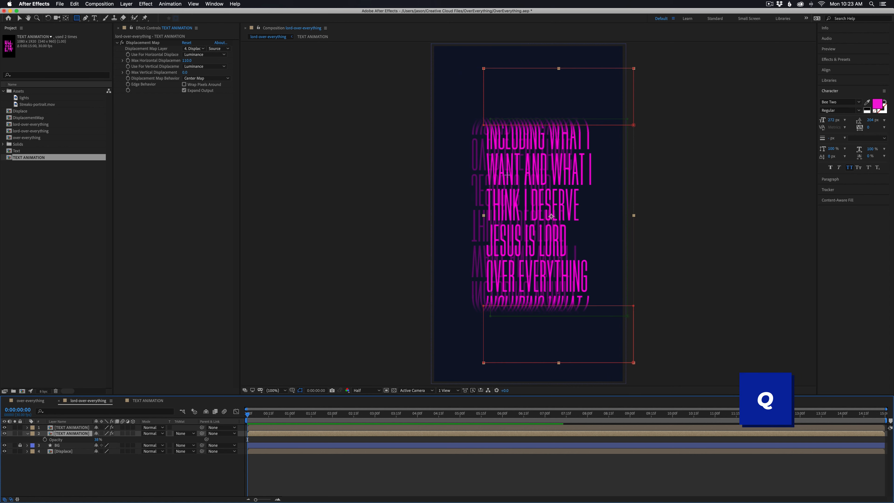
pyautogui.moveTo(462, 150); pyautogui.dragTo(598, 287)
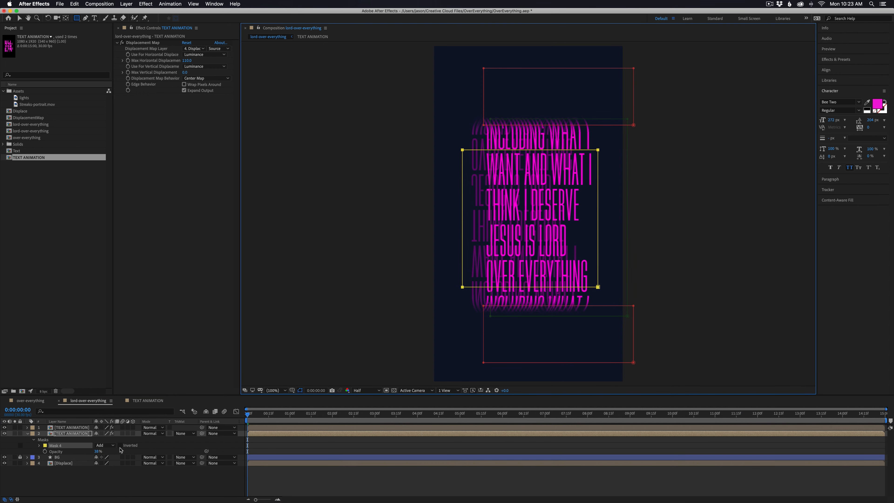
pyautogui.click(103, 445)
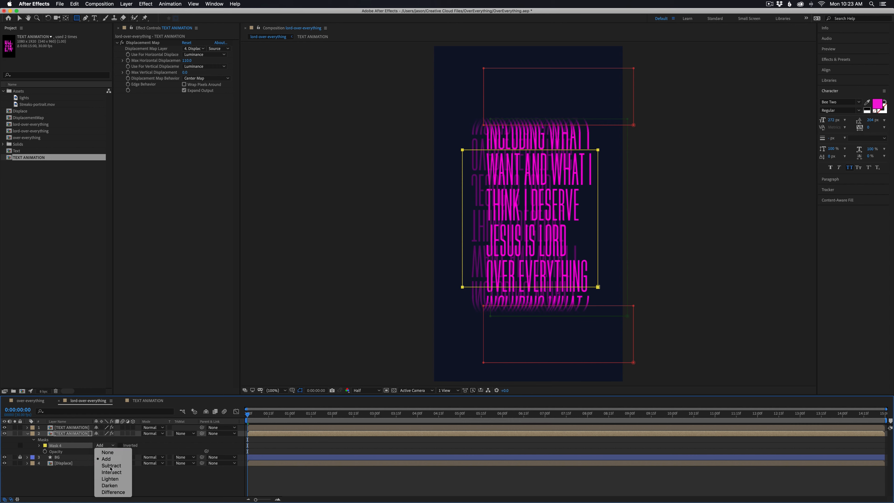
pyautogui.click(111, 465)
pyautogui.click(40, 445)
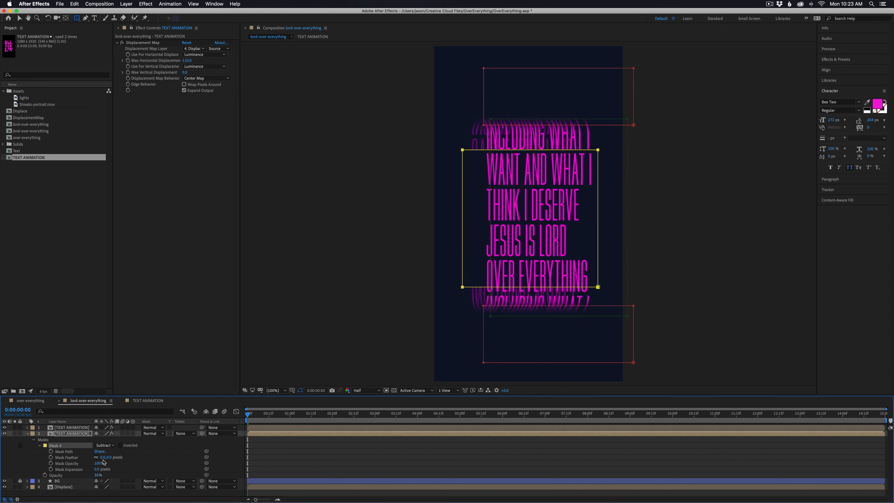
pyautogui.moveTo(108, 458); pyautogui.dragTo(200, 464)
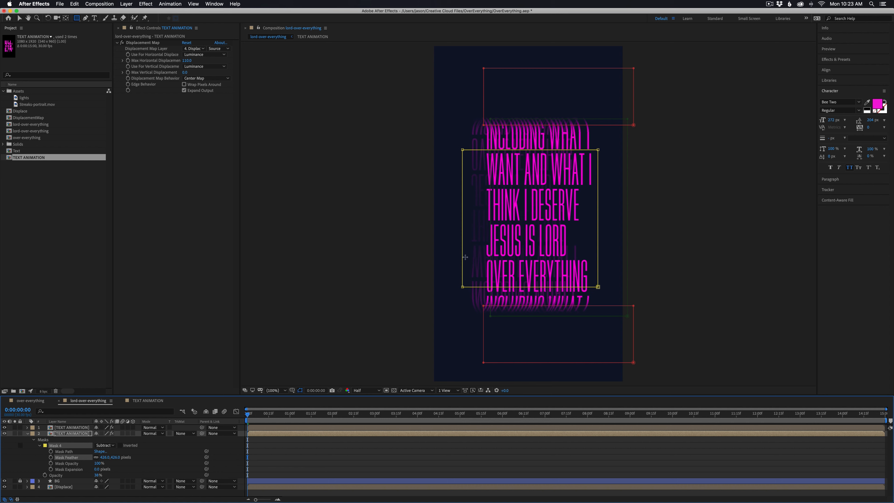
# Deselect the flipped copy and collapse its mask and opacity properties.
pyautogui.click(421, 458)
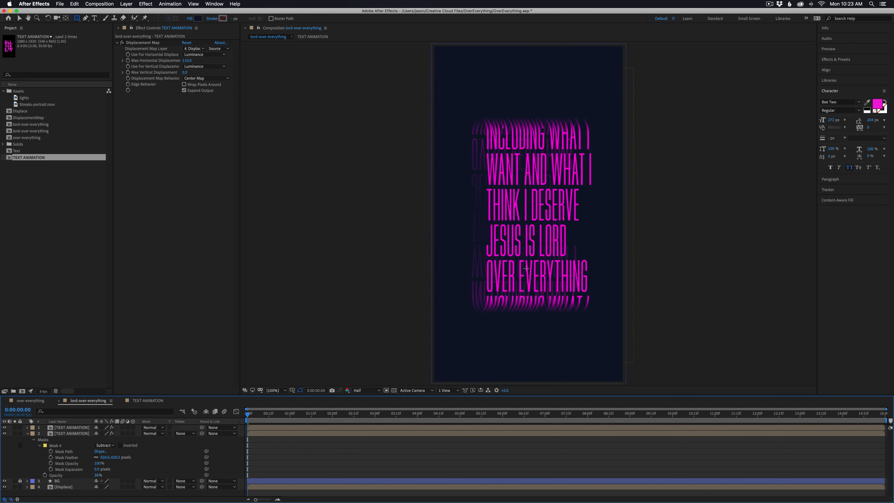
pyautogui.press('u')
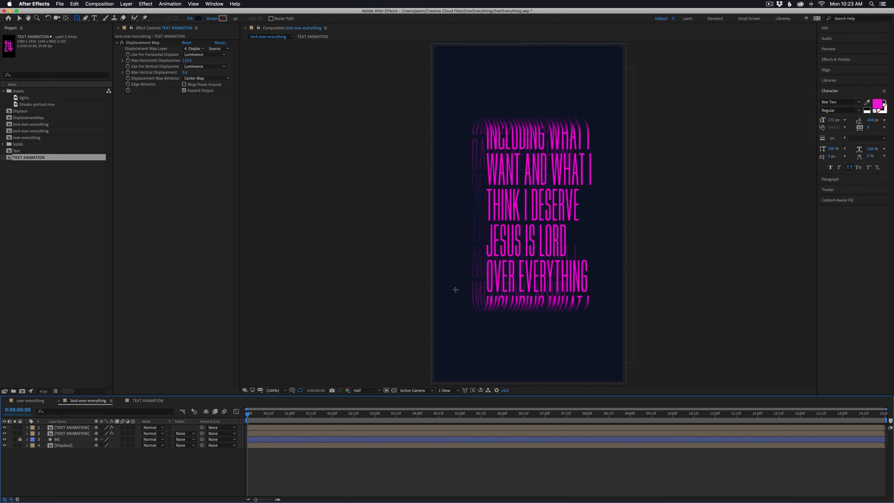
pyautogui.press('v')
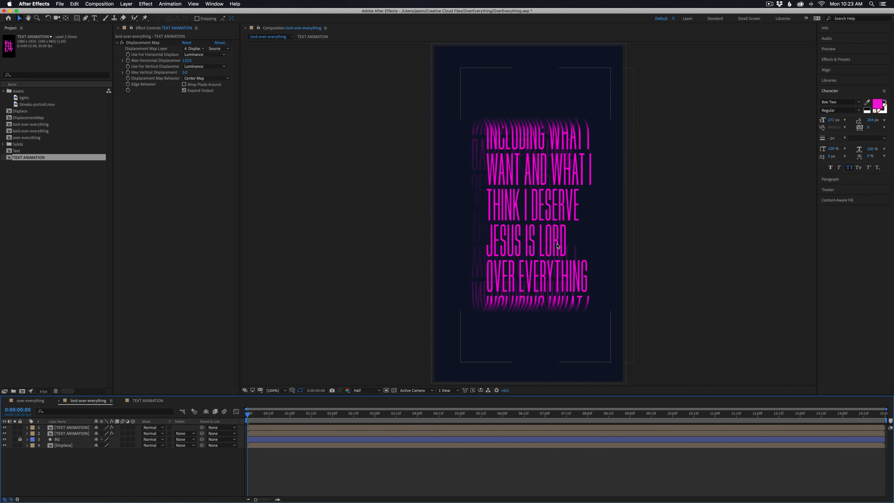
# In the TEXT ANIMATION precomp, apply faux bold to the uppermost visible "JESUS IS LORD" line.
pyautogui.doubleClick(79, 433)
pyautogui.doubleClick(499, 65)
pyautogui.click(521, 55)
pyautogui.moveTo(546, 54); pyautogui.dragTo(464, 53)
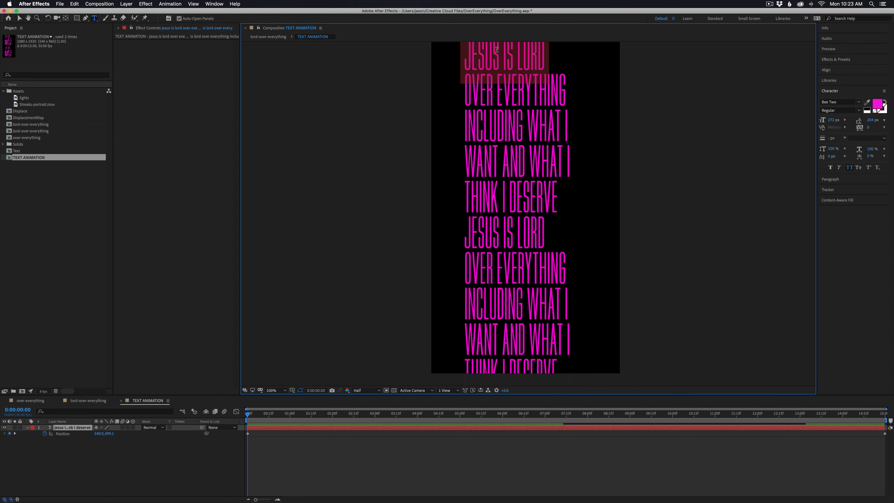
pyautogui.click(858, 111)
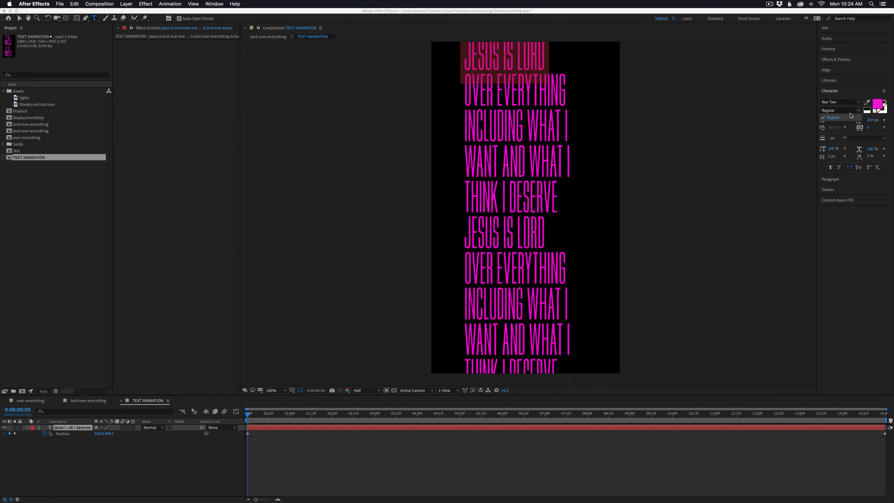
pyautogui.click(845, 103)
pyautogui.click(845, 103)
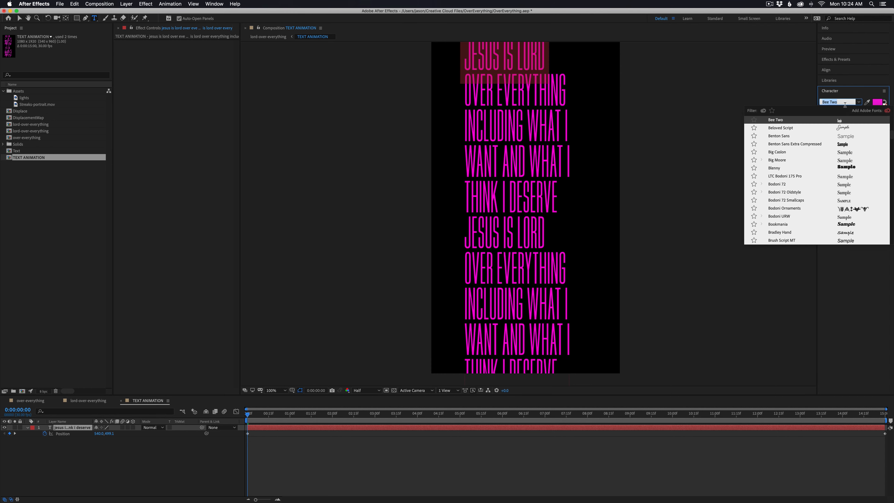
pyautogui.click(822, 121)
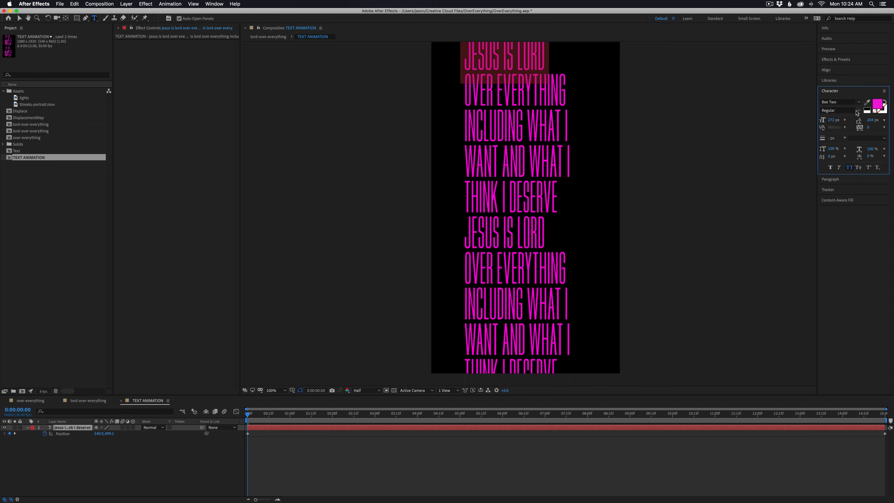
pyautogui.click(831, 168)
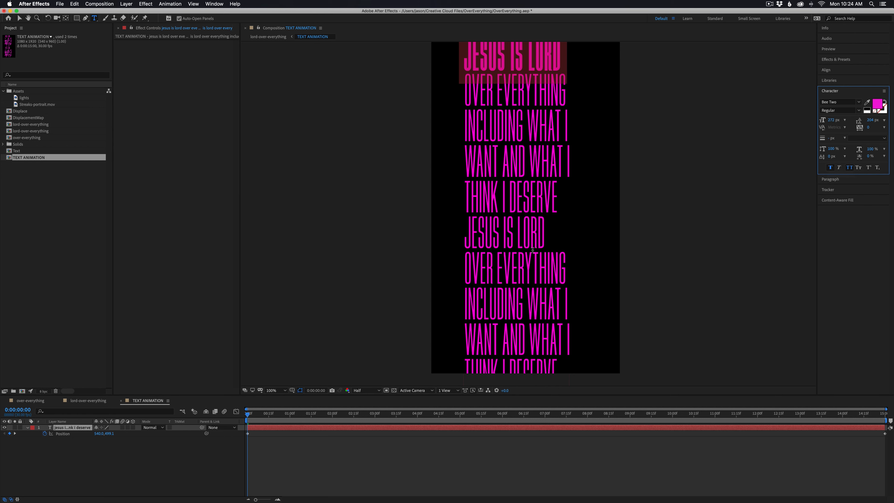
# Apply faux bold to the second visible "JESUS IS LORD" line in the middle of the frame.
pyautogui.click(530, 233)
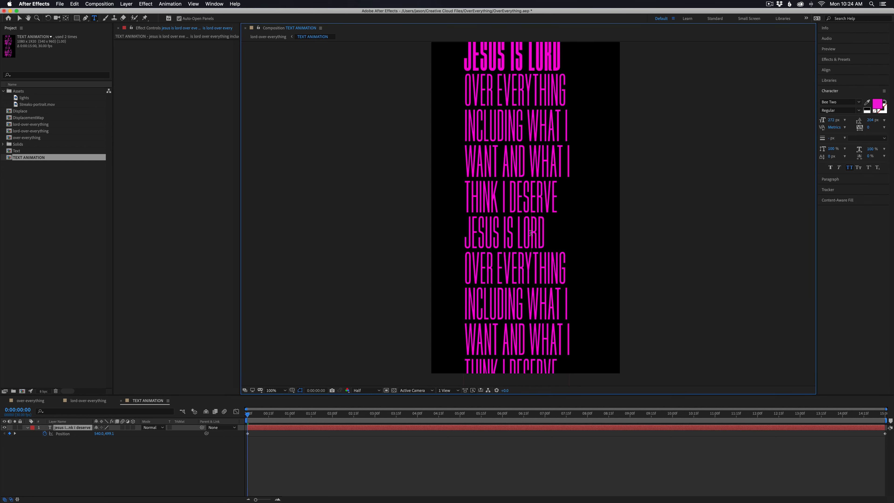
pyautogui.doubleClick(531, 233)
pyautogui.click(531, 233)
pyautogui.doubleClick(531, 233)
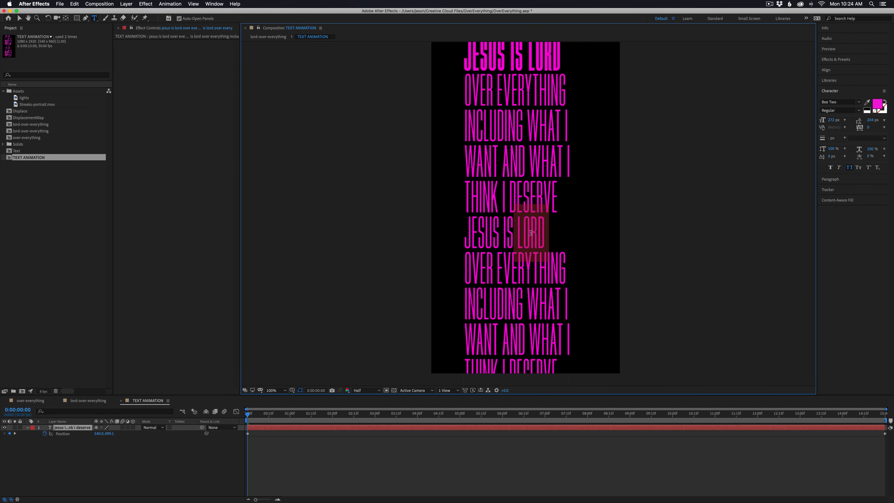
pyautogui.tripleClick(481, 235)
pyautogui.click(829, 167)
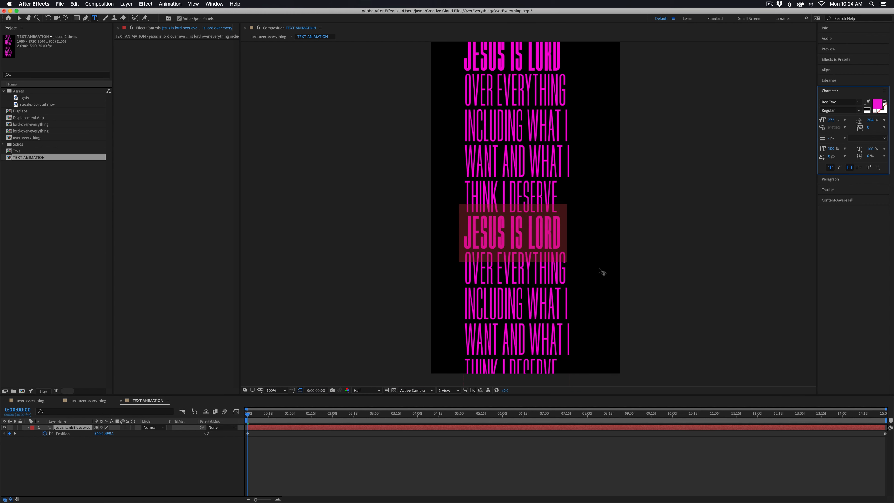
# Go to about 0:00:14:06 and apply faux bold to the remaining thin "JESUS IS LORD" line.
pyautogui.moveTo(759, 417); pyautogui.dragTo(851, 415)
pyautogui.tripleClick(502, 241)
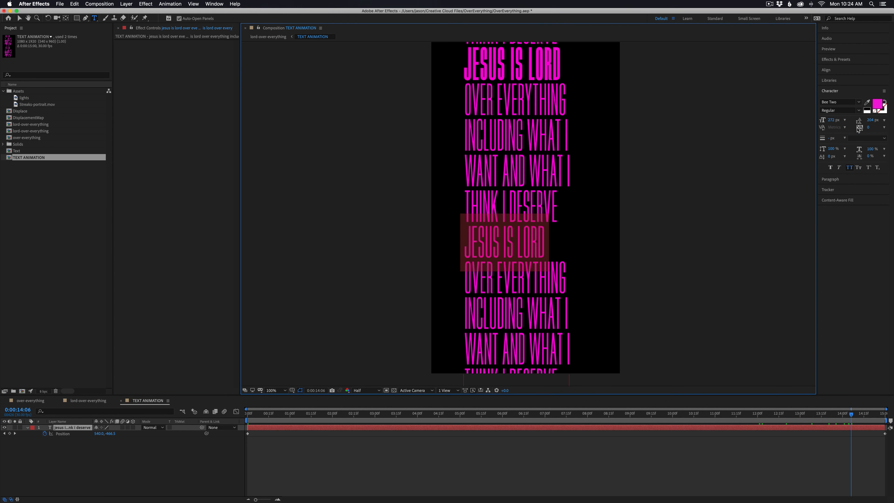
pyautogui.click(830, 168)
pyautogui.click(818, 453)
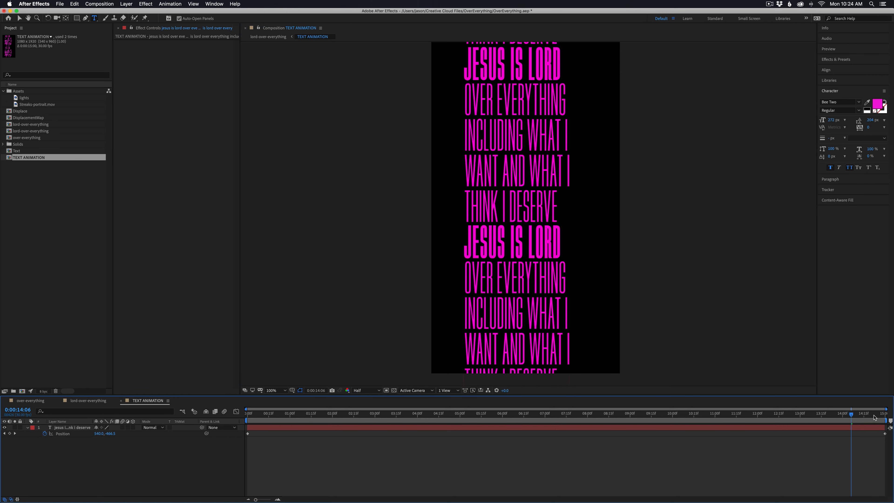
# Preview the loop point of the bolded text, then close the TEXT ANIMATION precomp to return to lord-over-everything.
pyautogui.click(874, 415)
pyautogui.press('space')
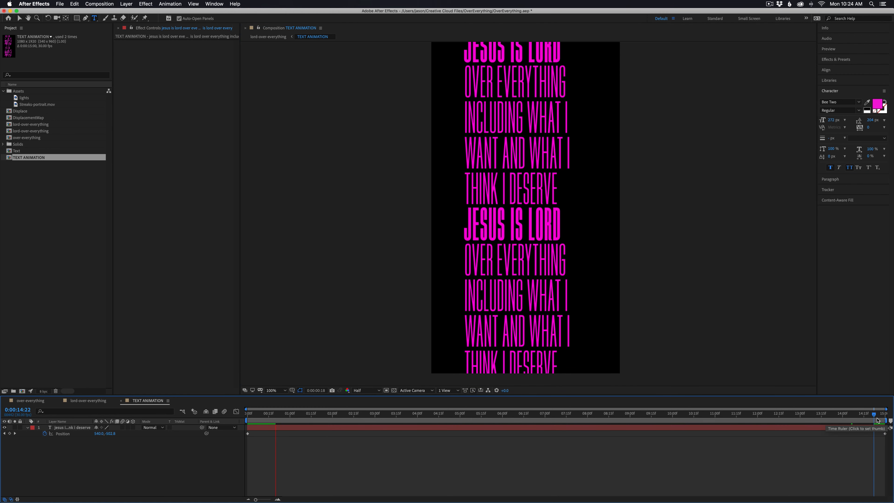
pyautogui.press('super+w')
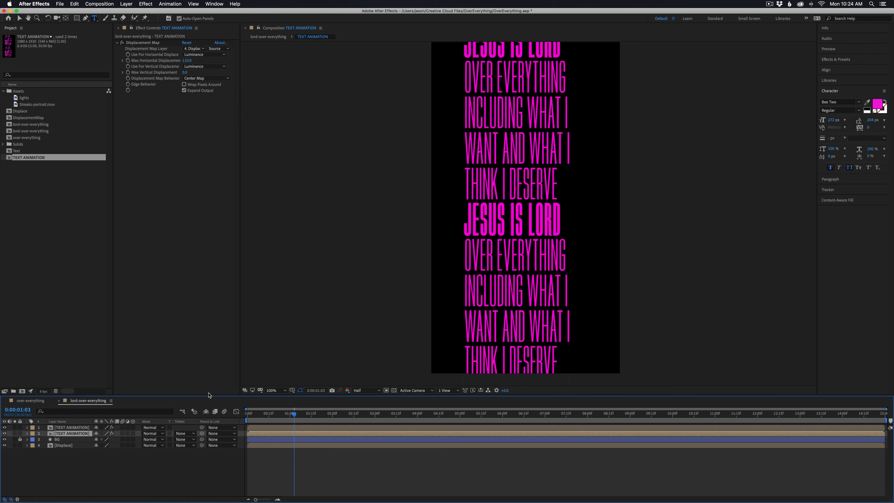
pyautogui.click(397, 485)
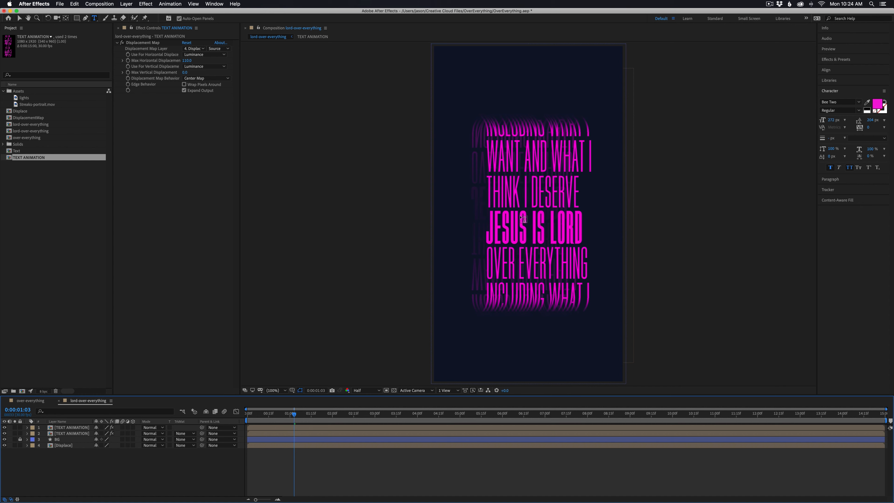
# Check the skewed text in the finished over-everything composition and return to lord-over-everything.
pyautogui.press('v')
pyautogui.click(30, 400)
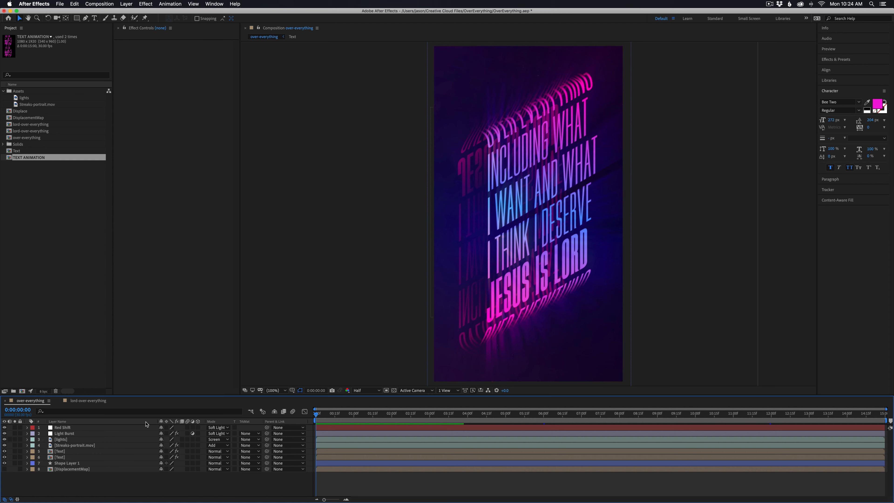
pyautogui.click(82, 402)
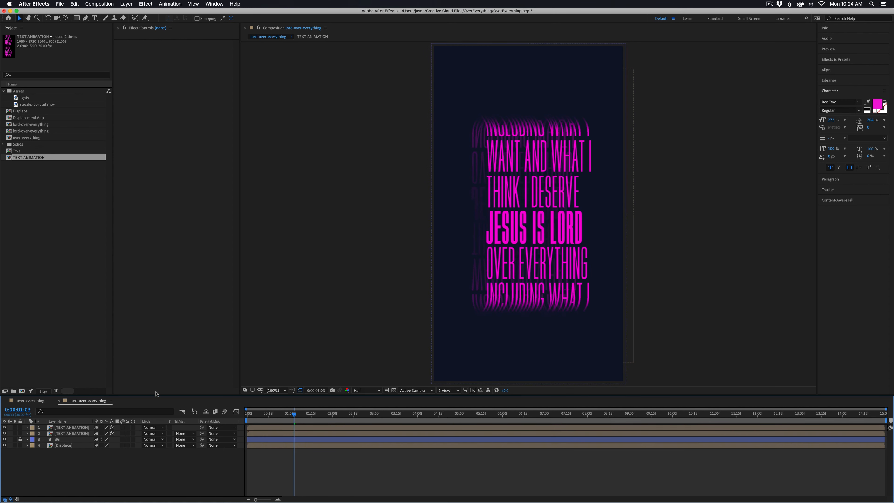
# Add the Distort Transform effect to the main text layer and set its skew to -30.
pyautogui.click(73, 427)
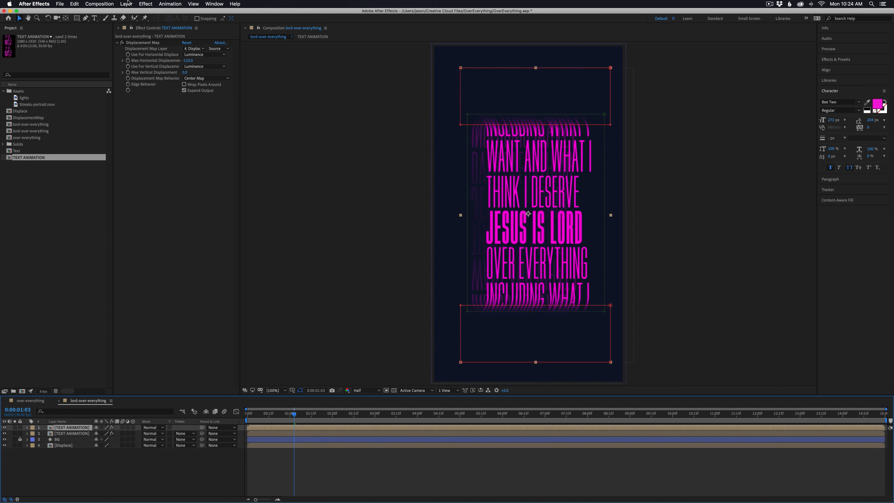
pyautogui.click(145, 3)
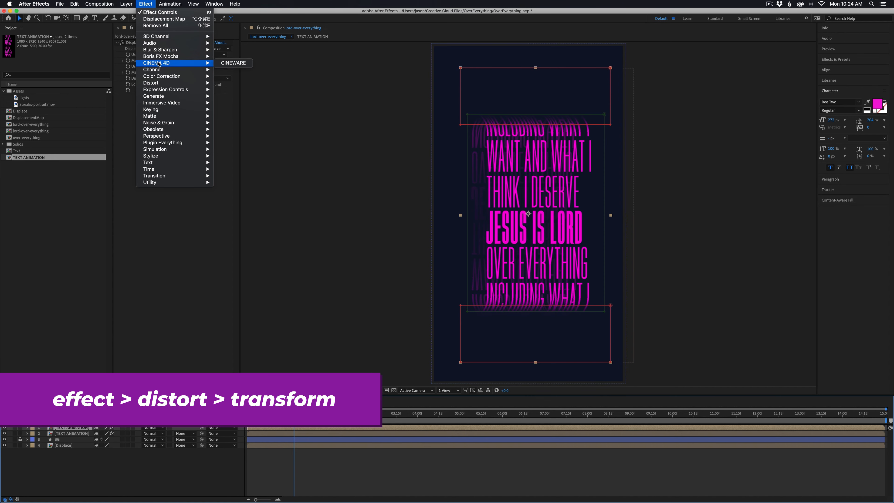
pyautogui.moveTo(156, 83)
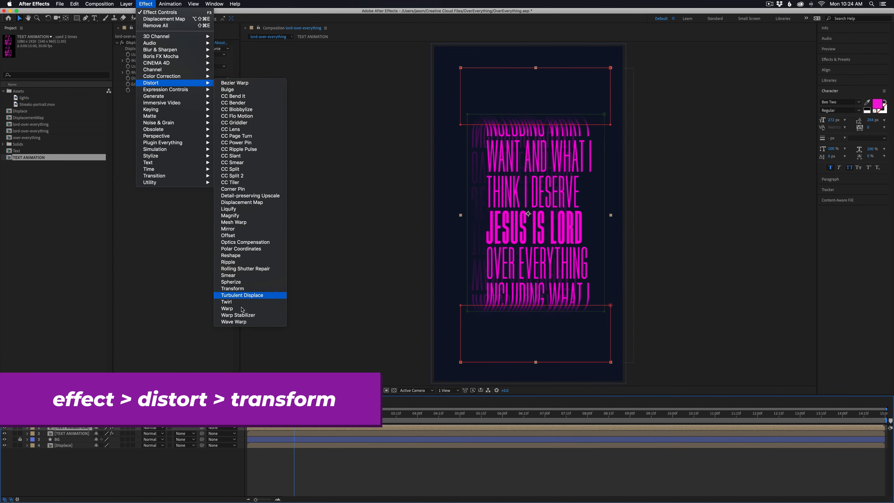
pyautogui.click(236, 288)
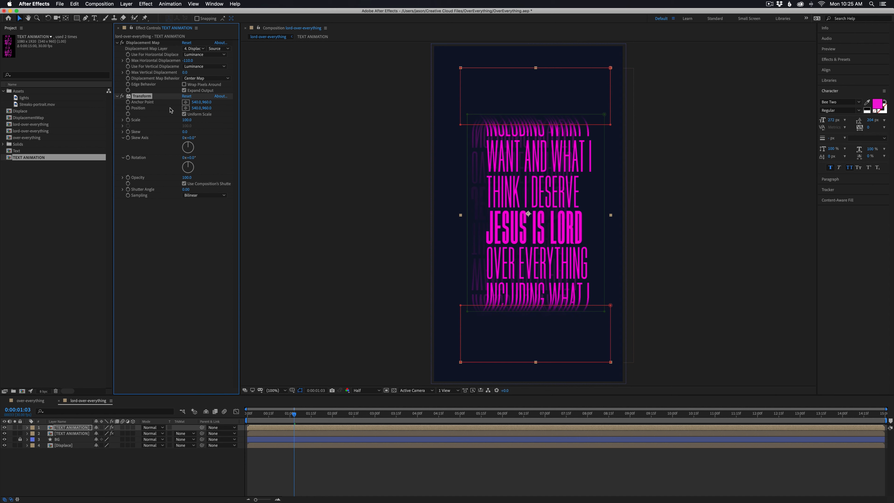
pyautogui.click(186, 131)
pyautogui.write('30')
pyautogui.press('Return')
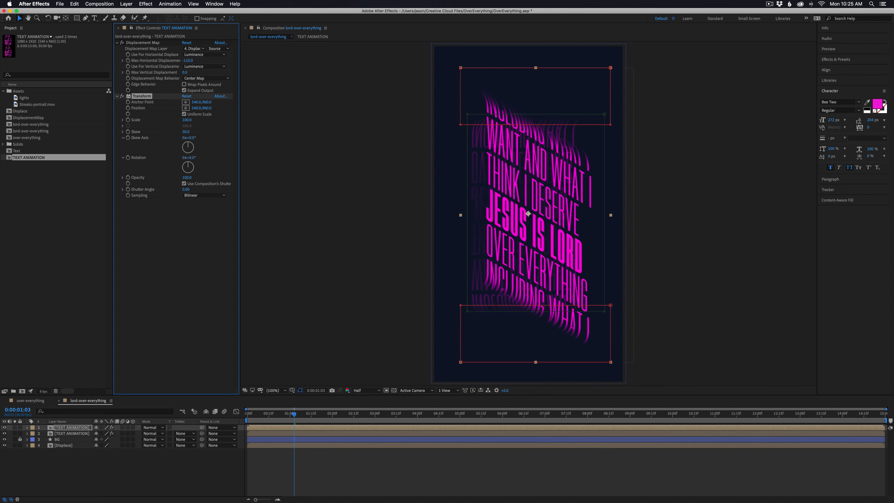
pyautogui.click(186, 132)
pyautogui.write('-30')
pyautogui.press('Return')
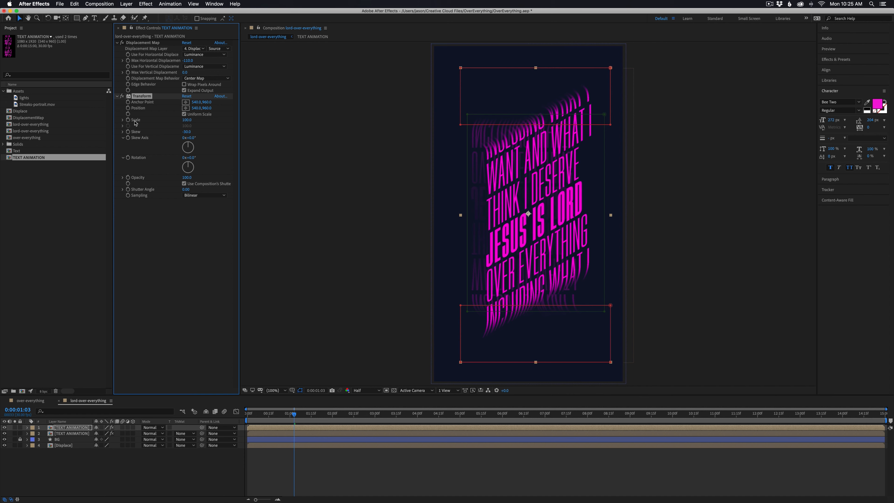
# Turn off uniform scale in the main text's Transform effect and set the scale width to 88.6.
pyautogui.click(184, 114)
pyautogui.click(186, 125)
pyautogui.write('99')
pyautogui.write('.6')
pyautogui.press('Return')
pyautogui.click(488, 468)
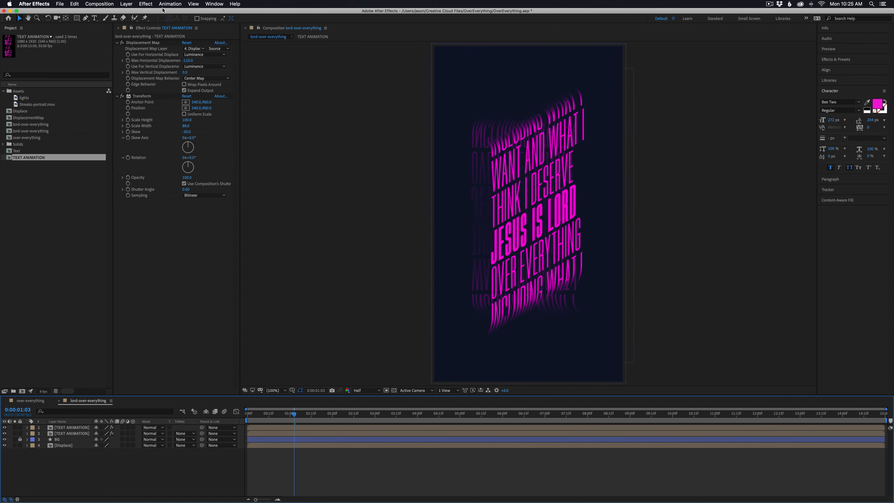
# Copy the main text's Transform effect onto the flipped copy and set the copy's skew to 30.
pyautogui.click(142, 97)
pyautogui.press('super+c')
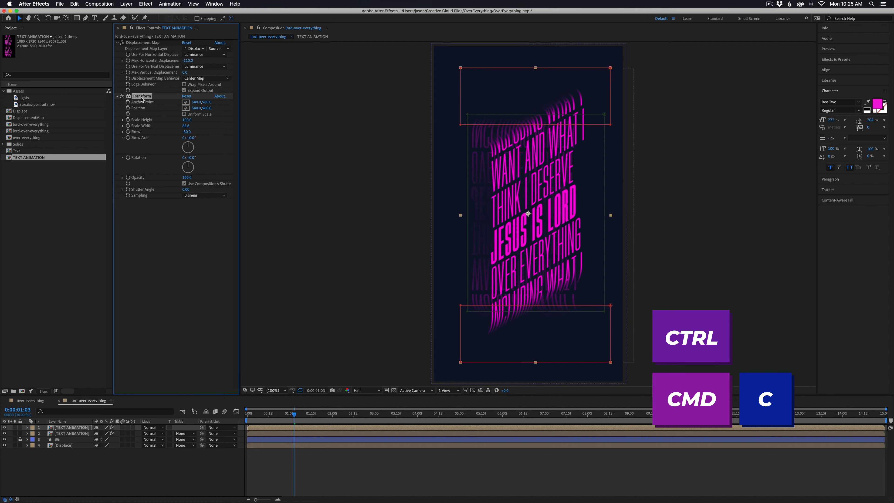
pyautogui.click(90, 433)
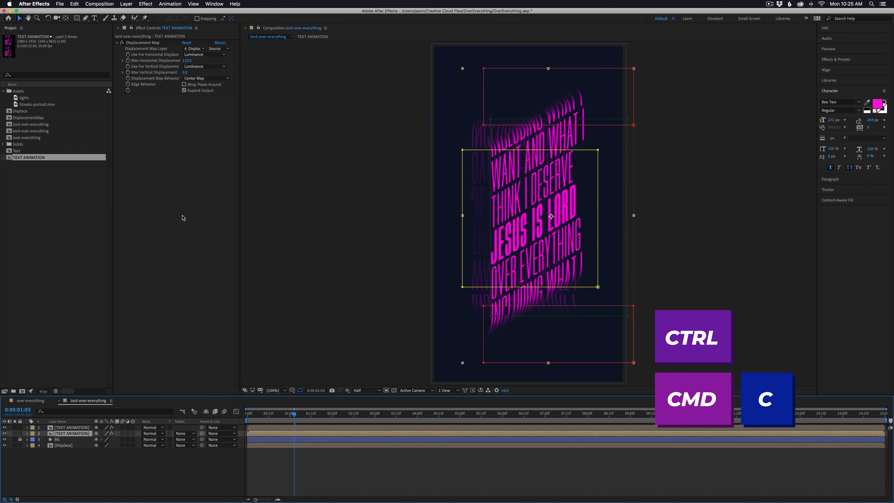
pyautogui.press('super+v')
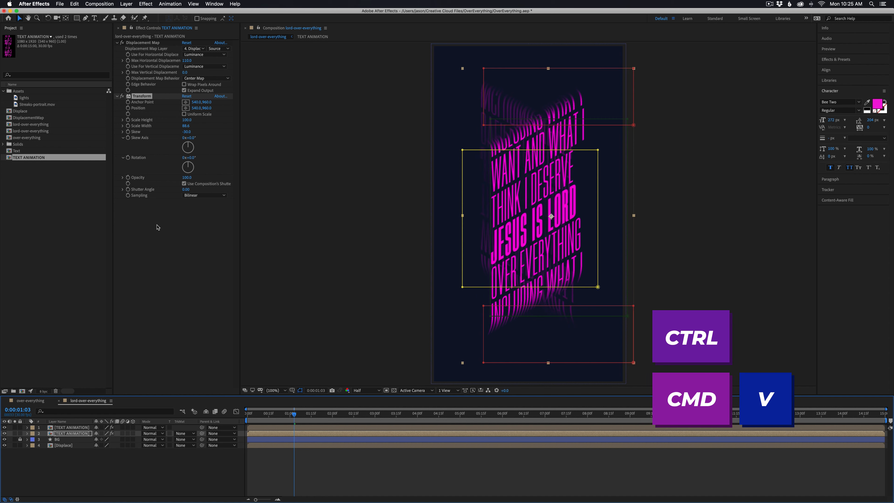
pyautogui.click(186, 132)
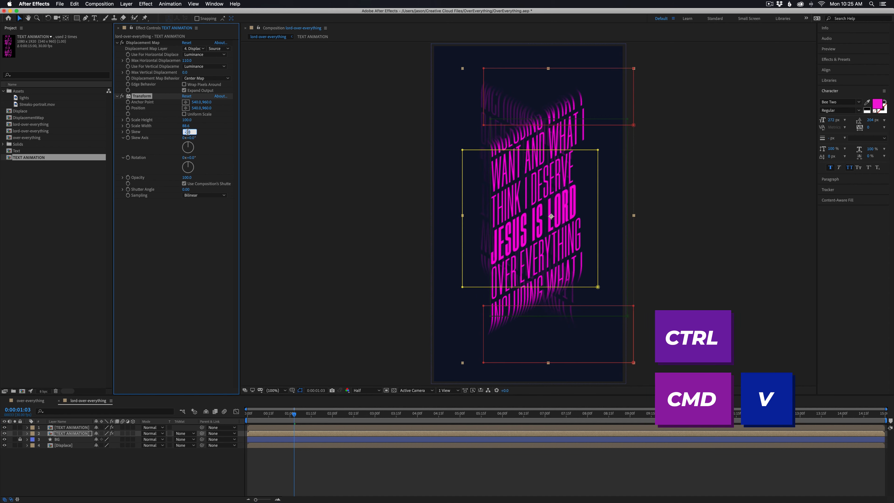
pyautogui.write('30')
pyautogui.press('Return')
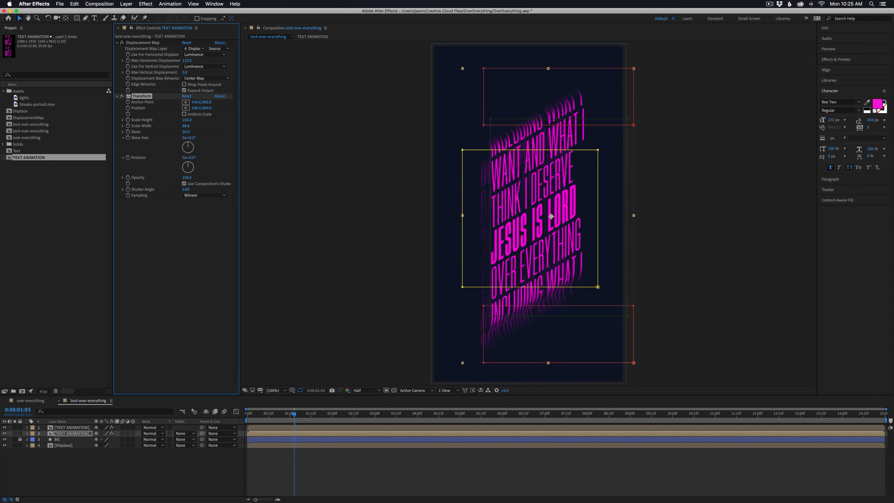
pyautogui.click(352, 461)
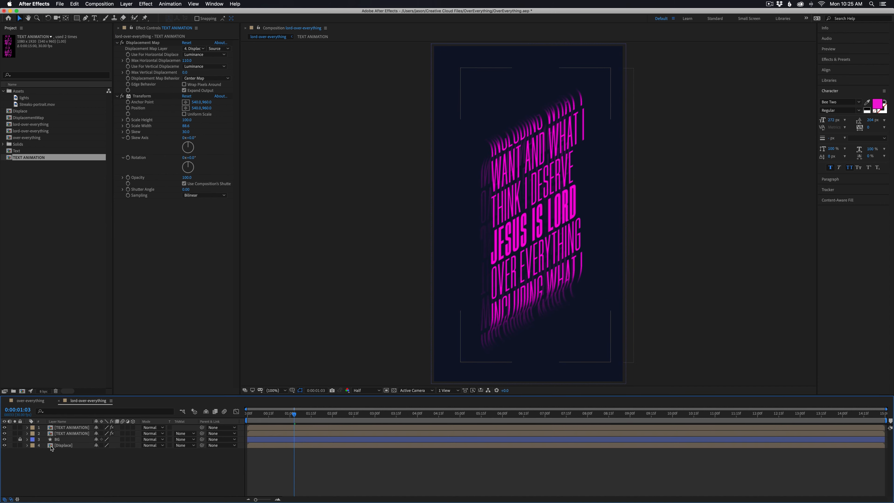
# Move the skewed flipped copy slightly left so its edge shows behind the main text.
pyautogui.click(67, 433)
pyautogui.moveTo(536, 264); pyautogui.dragTo(526, 253)
pyautogui.click(446, 481)
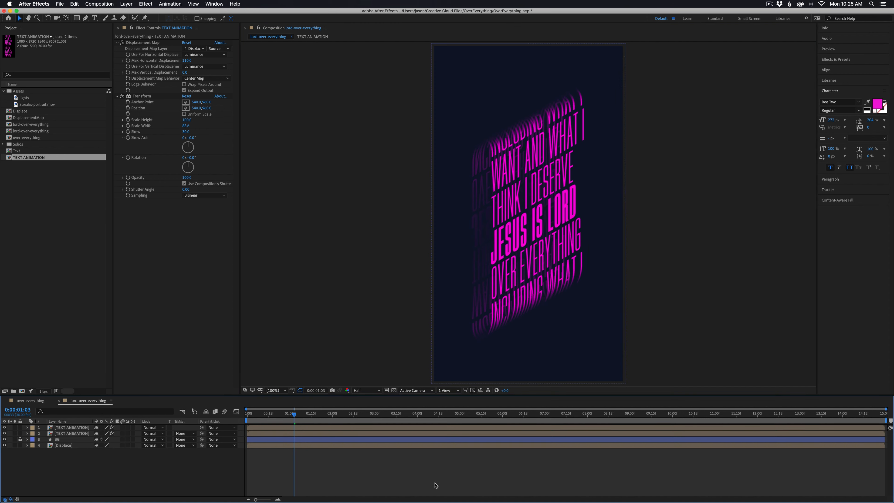
# Scrub through the skewed text animation, return to its start and compare it with the over-everything composition.
pyautogui.moveTo(295, 415); pyautogui.dragTo(329, 417)
pyautogui.press('space')
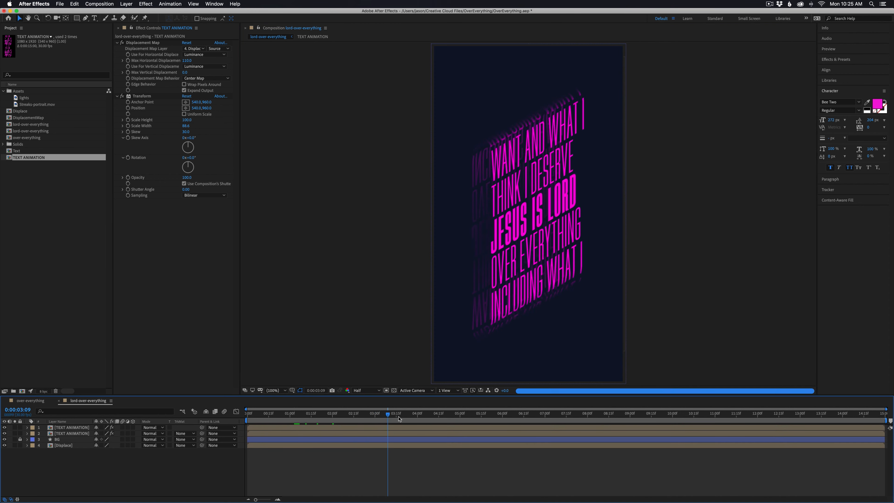
pyautogui.moveTo(450, 431); pyautogui.dragTo(232, 442)
pyautogui.click(75, 428)
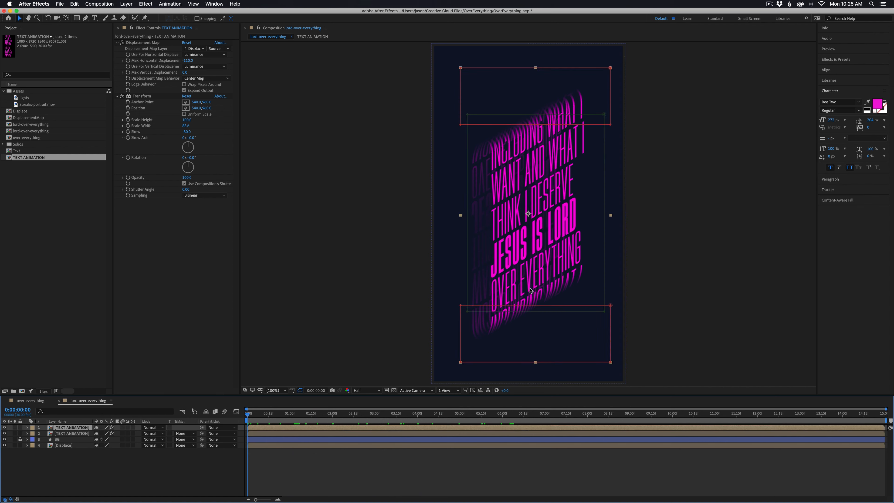
pyautogui.click(37, 401)
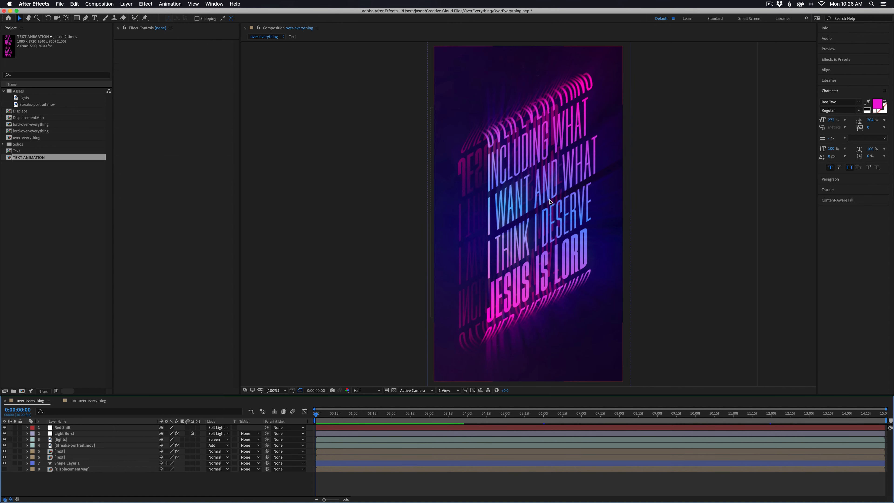
# Add a Gradient Overlay layer style to the main text layer in the lord-over-everything composition.
pyautogui.click(83, 401)
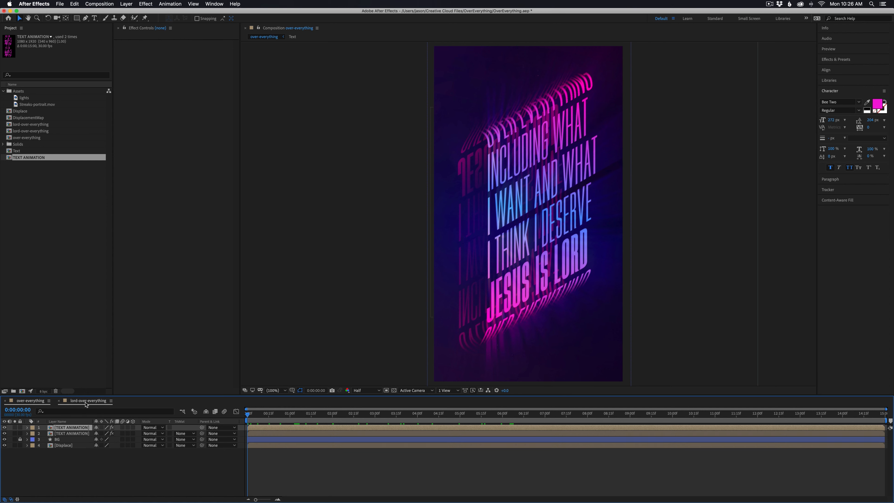
pyautogui.rightClick(70, 428)
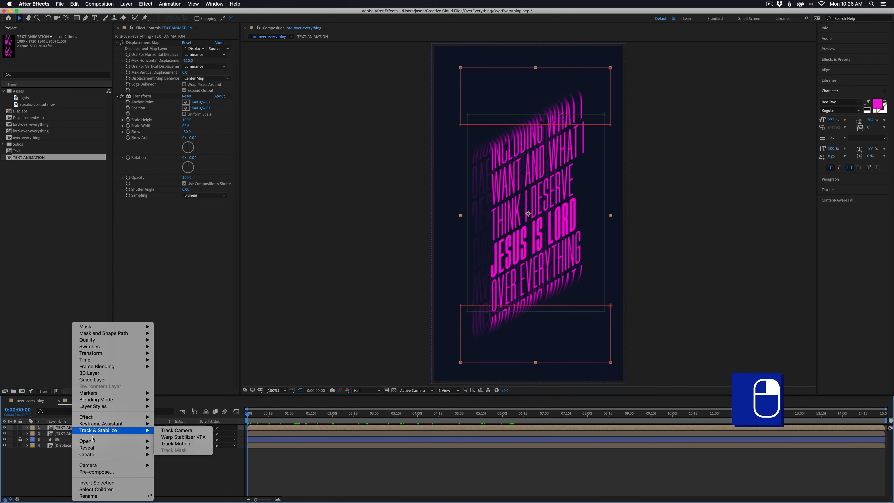
pyautogui.moveTo(116, 406)
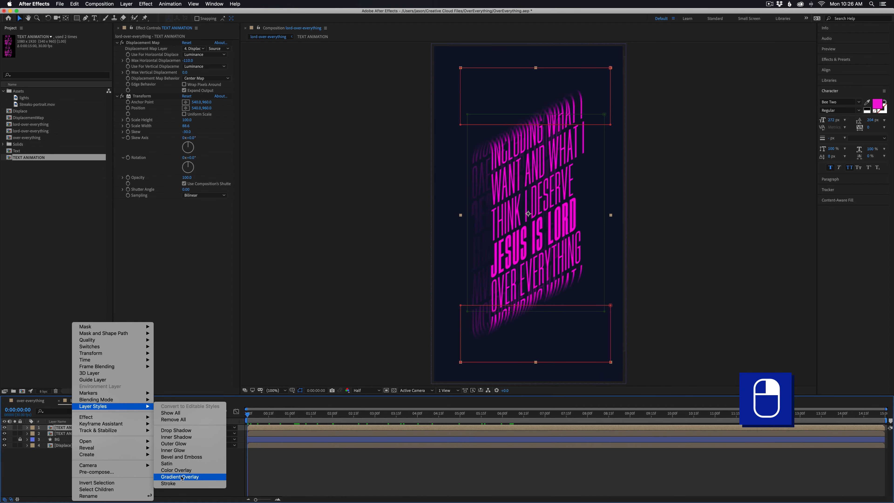
pyautogui.click(179, 476)
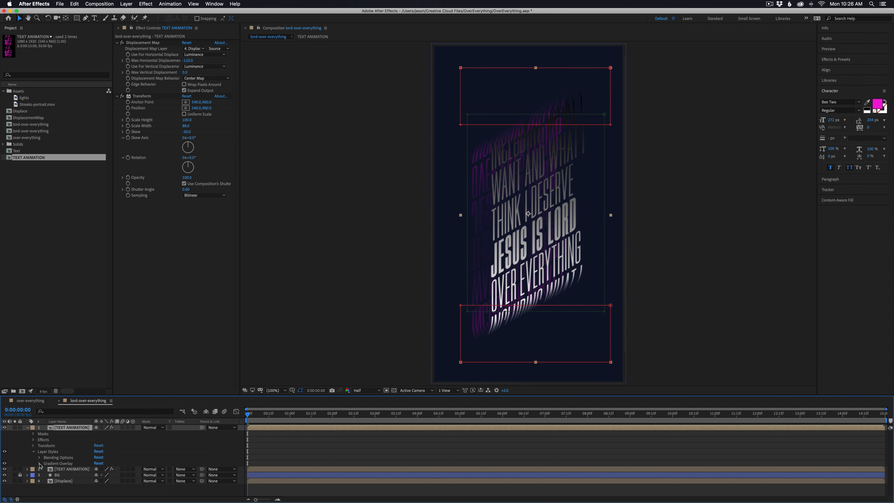
# Set the gradient overlay's start colour to magenta F100FF and sample a matching magenta for its end colour.
pyautogui.click(39, 463)
pyautogui.click(107, 452)
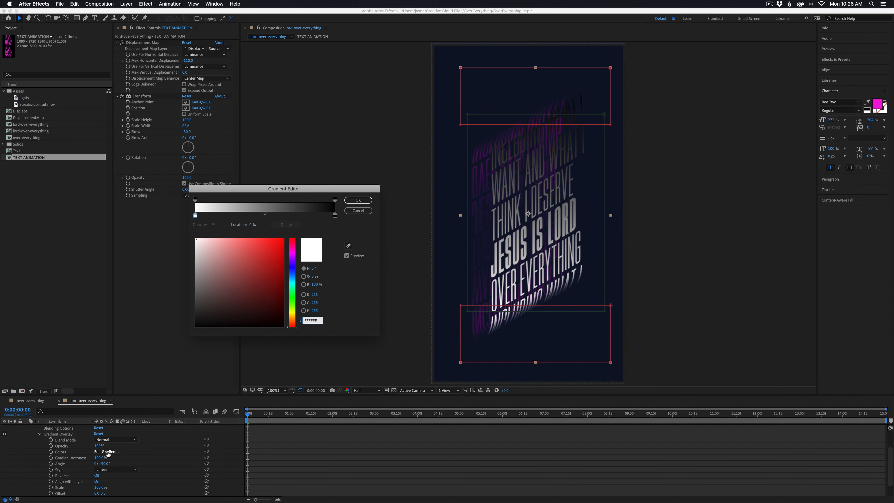
pyautogui.click(196, 216)
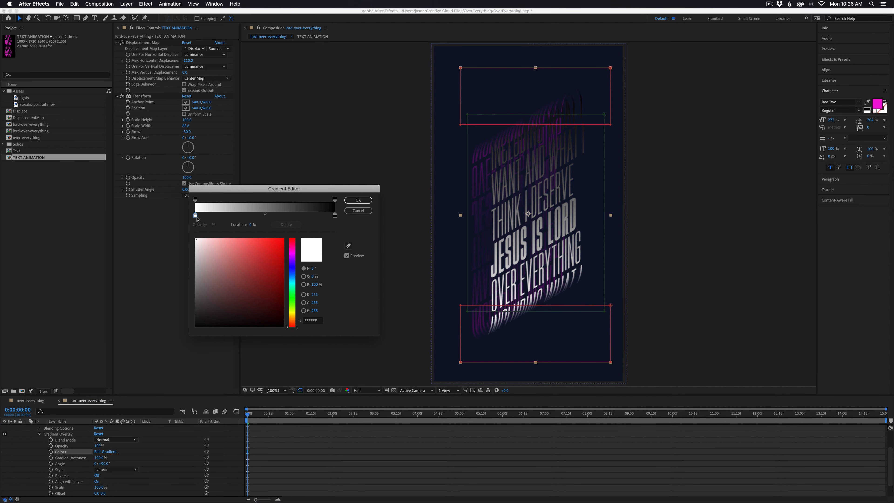
pyautogui.click(293, 254)
pyautogui.moveTo(277, 256); pyautogui.dragTo(287, 231)
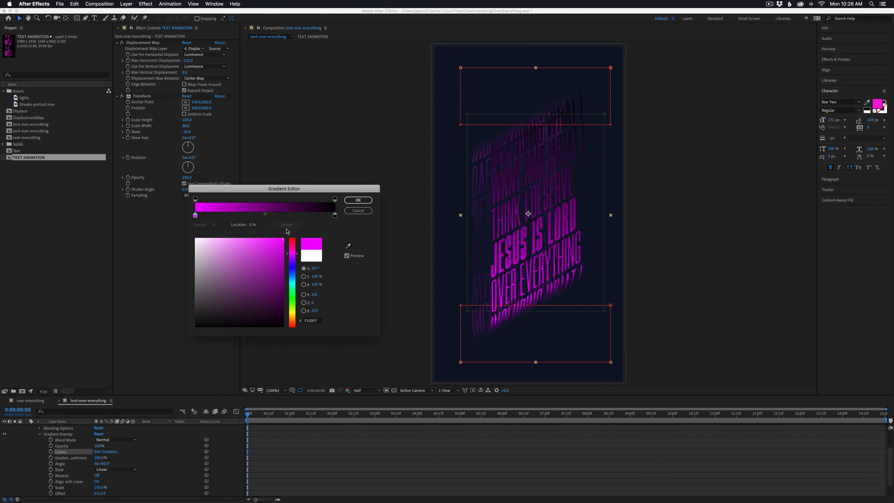
pyautogui.click(335, 214)
pyautogui.click(348, 245)
pyautogui.click(196, 211)
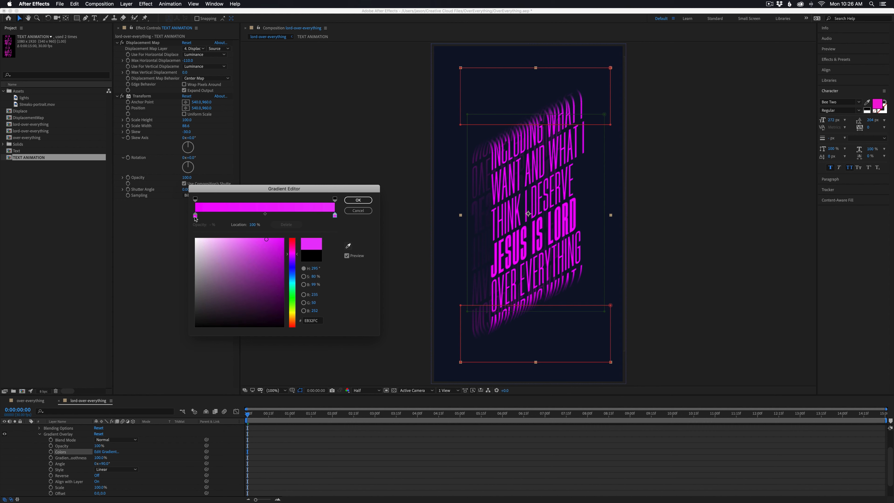
# Add a middle colour stop at about 50% of the gradient and colour it blue 00A6FF.
pyautogui.click(275, 216)
pyautogui.moveTo(275, 215); pyautogui.dragTo(265, 215)
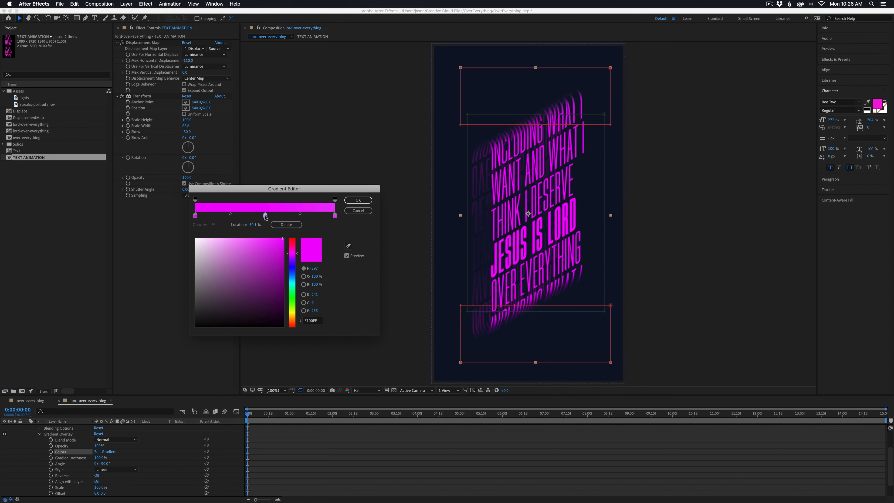
pyautogui.moveTo(295, 261); pyautogui.dragTo(293, 278)
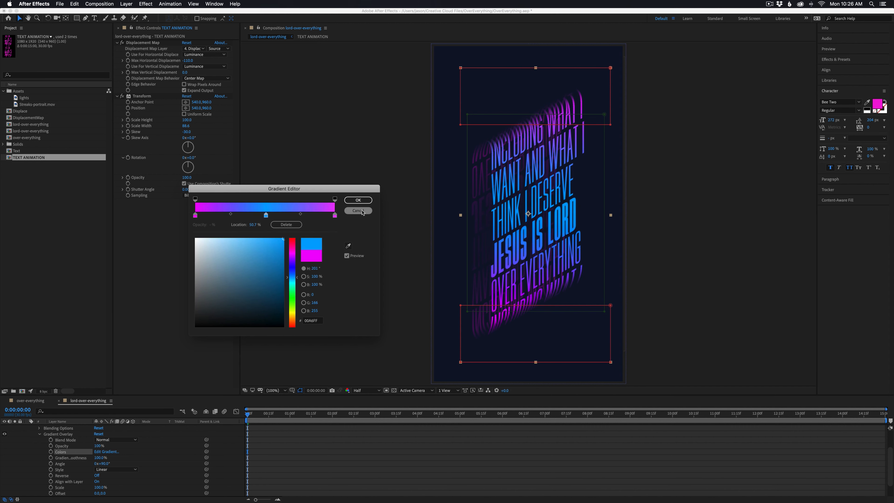
pyautogui.click(360, 200)
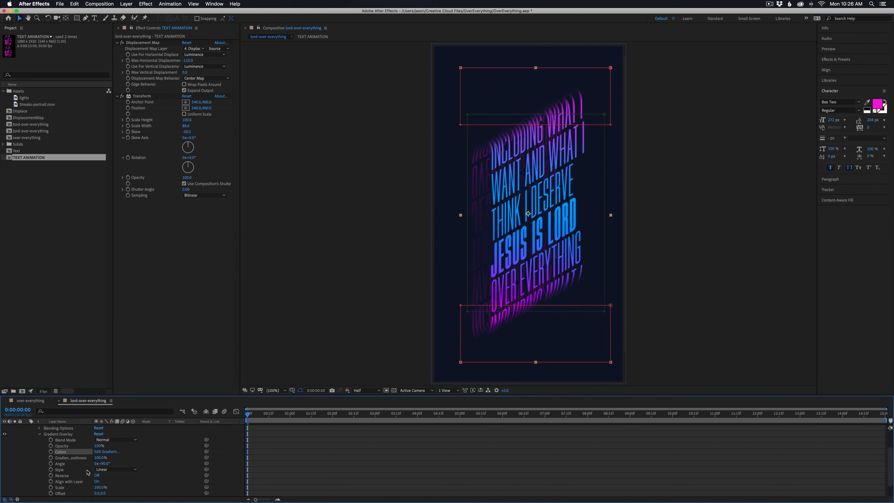
pyautogui.click(115, 469)
pyautogui.click(115, 481)
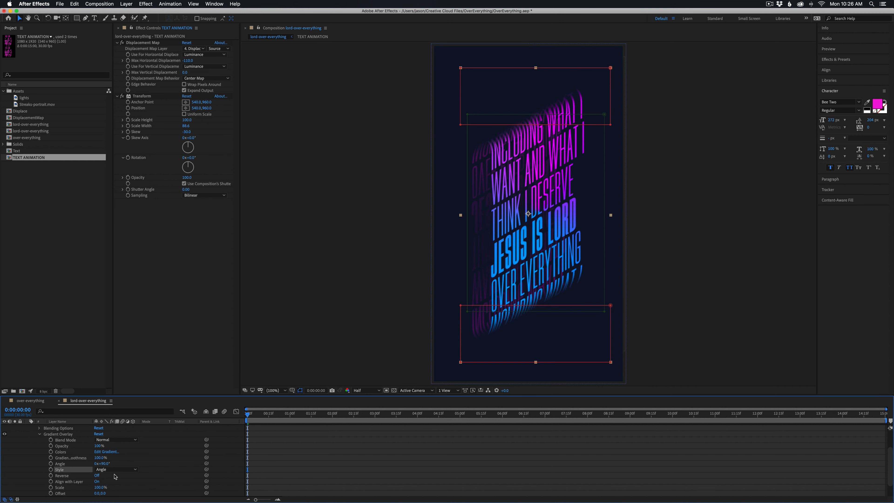
pyautogui.click(108, 470)
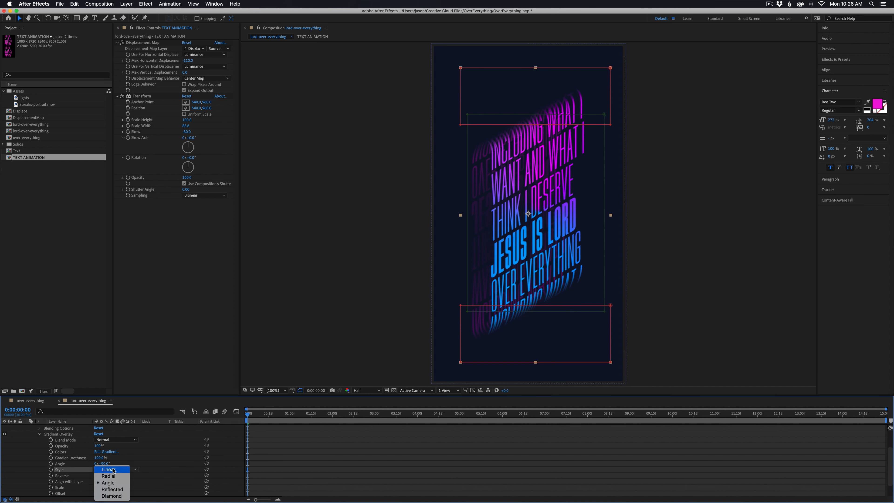
pyautogui.click(113, 472)
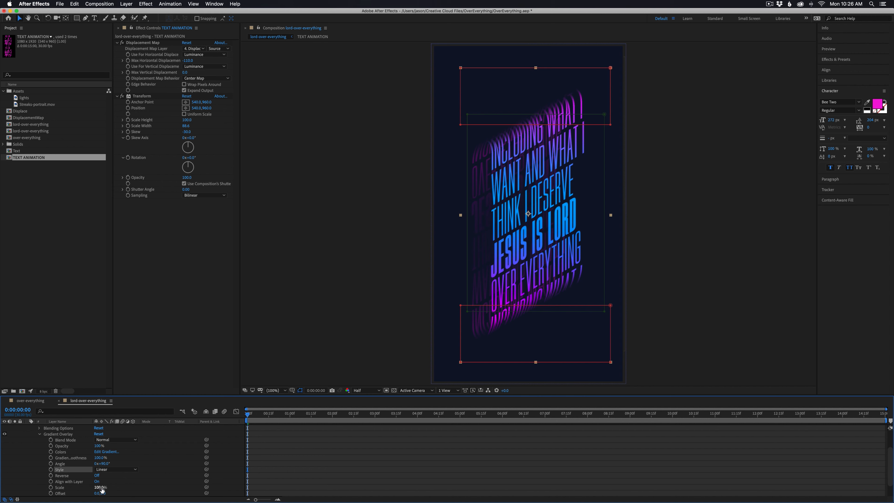
# Set the main text's gradient overlay scale to 62% and copy the overlay onto the flipped text copy.
pyautogui.moveTo(101, 488)
pyautogui.mouseDown()
pyautogui.moveTo(112, 487)
pyautogui.moveTo(91, 487)
pyautogui.mouseUp()
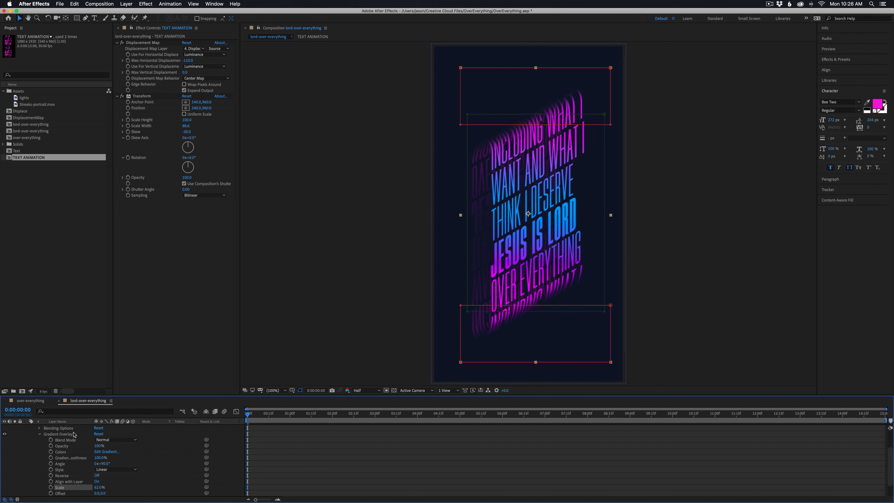
pyautogui.scroll(3, 71, 443)
pyautogui.click(59, 463)
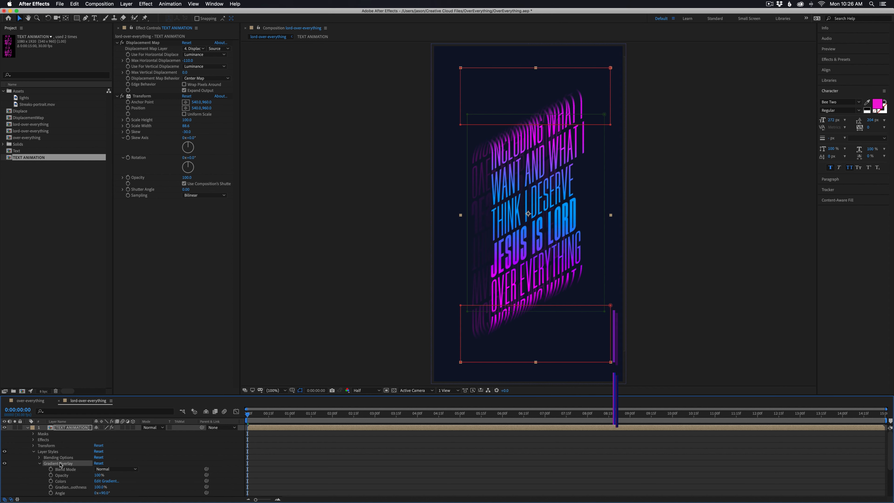
pyautogui.press('ctrl+super+c')
pyautogui.click(34, 452)
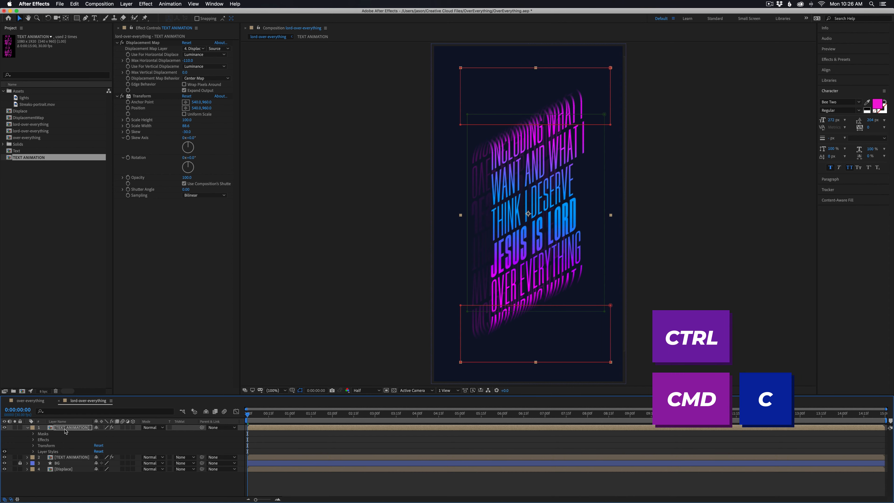
pyautogui.click(72, 457)
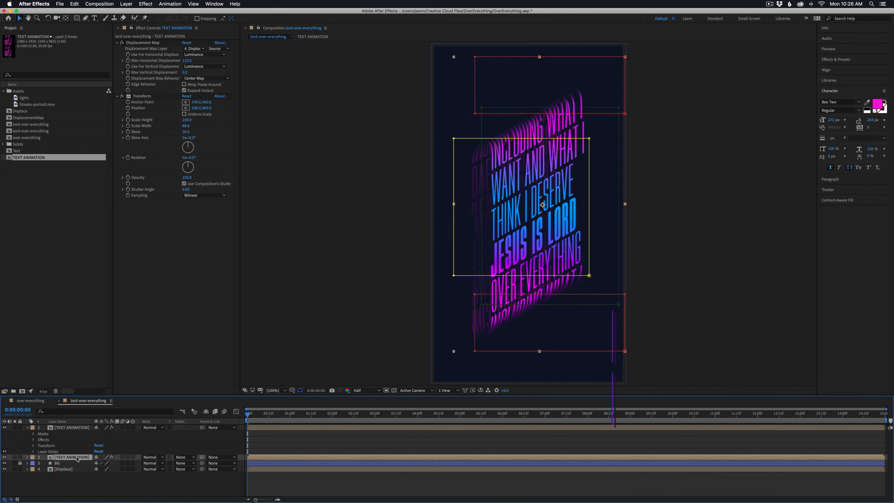
pyautogui.press('ctrl+super+v')
pyautogui.click(349, 449)
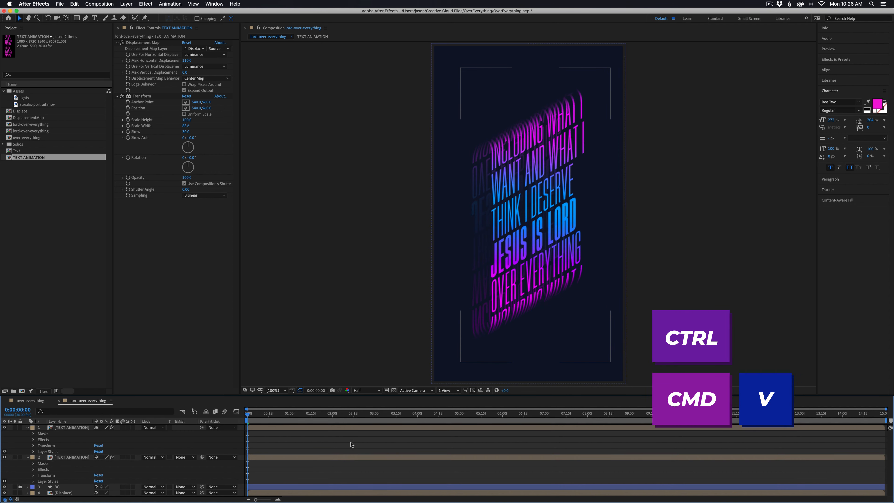
# Shift the vertical offset of the flipped copy's gradient overlay and collapse the layer properties.
pyautogui.click(34, 481)
pyautogui.scroll(-1, 60, 481)
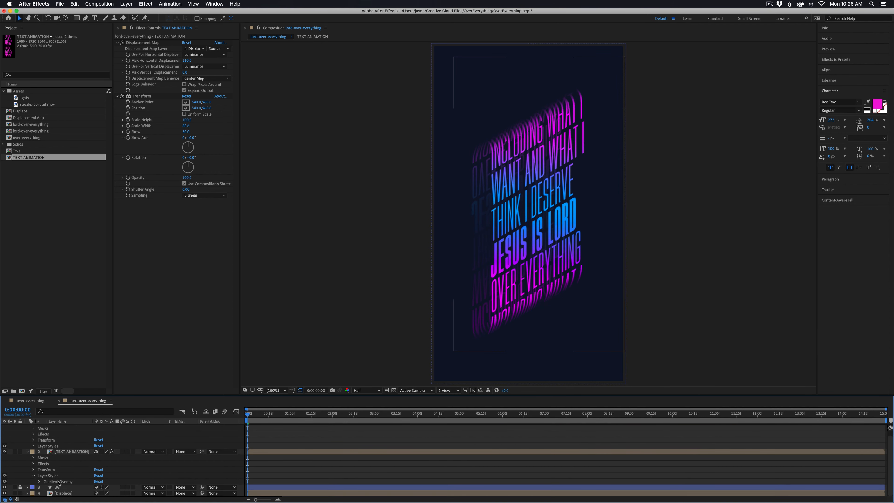
pyautogui.click(39, 481)
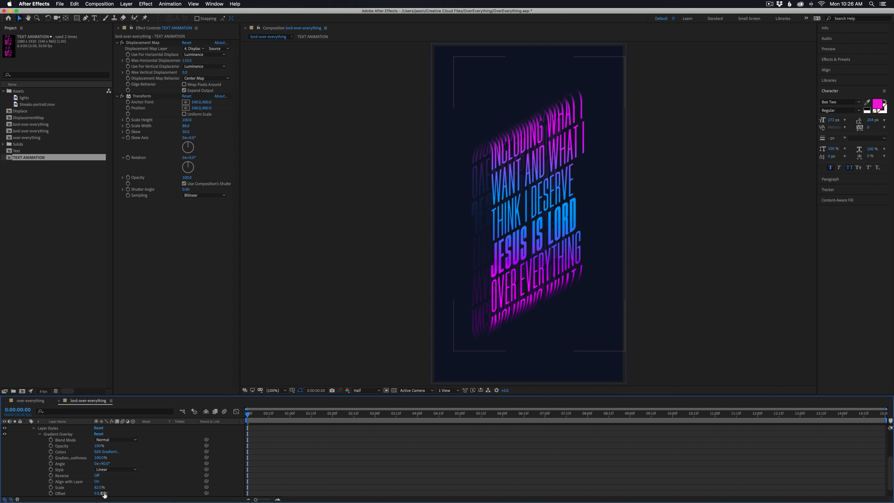
pyautogui.click(128, 492)
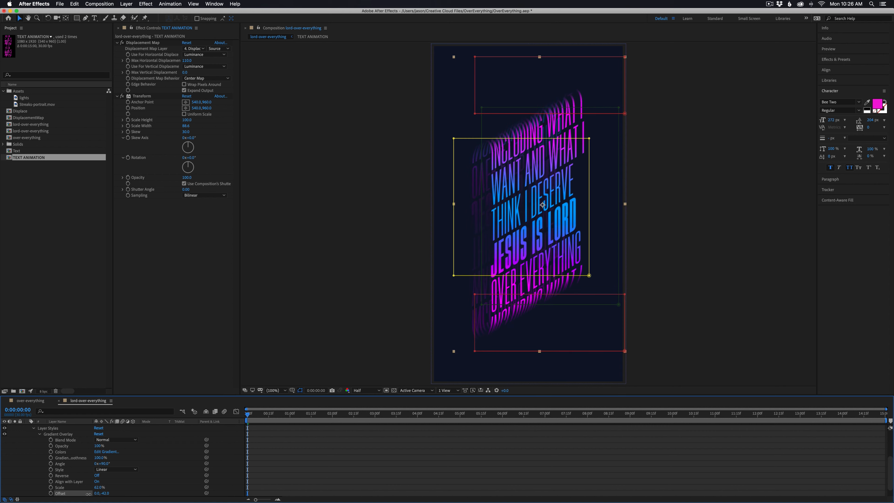
pyautogui.click(324, 476)
pyautogui.press('u')
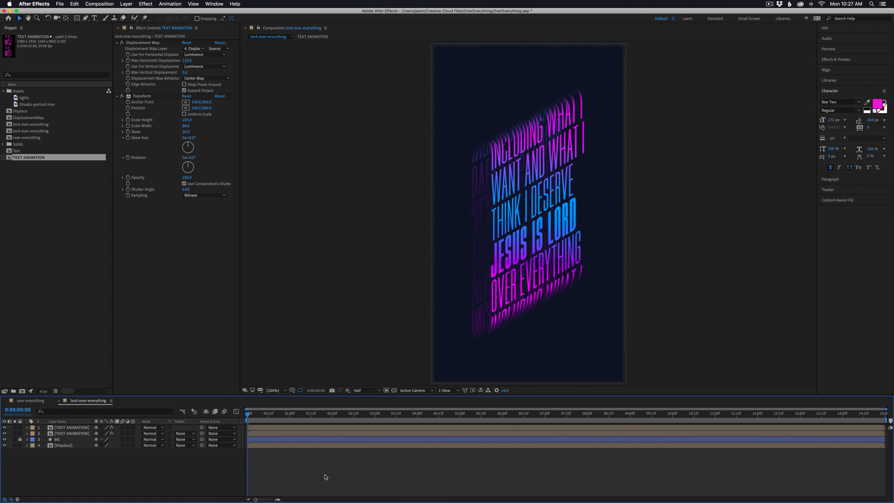
# Preview the text animation with the gradient overlays applied.
pyautogui.press('space')
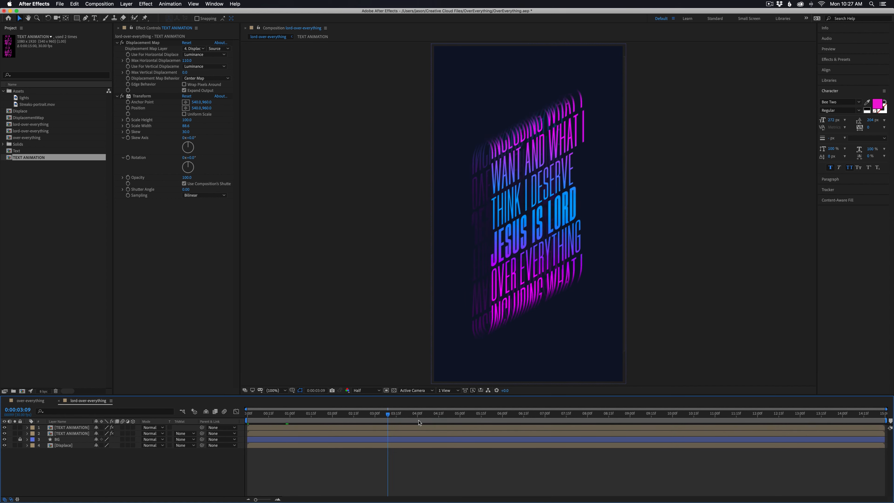
pyautogui.press('space')
pyautogui.press('space')
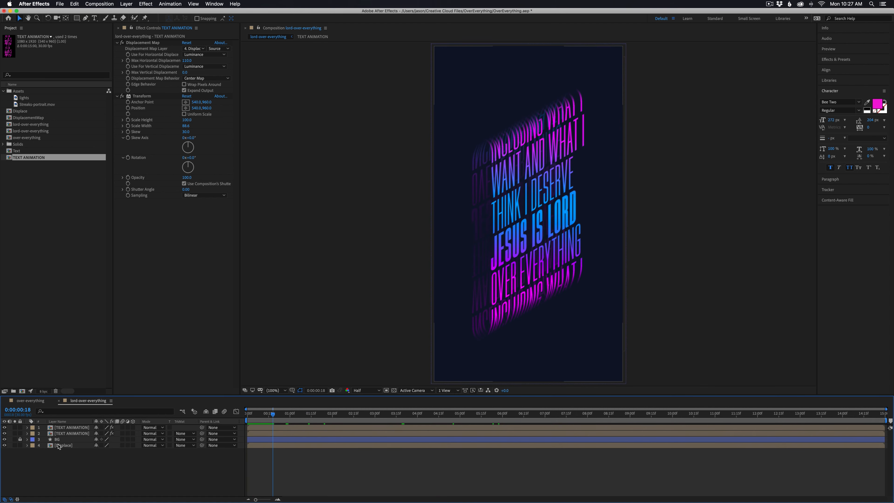
# Paste the gradient overlay onto the BG layer and set its blend mode to Multiply.
pyautogui.click(60, 445)
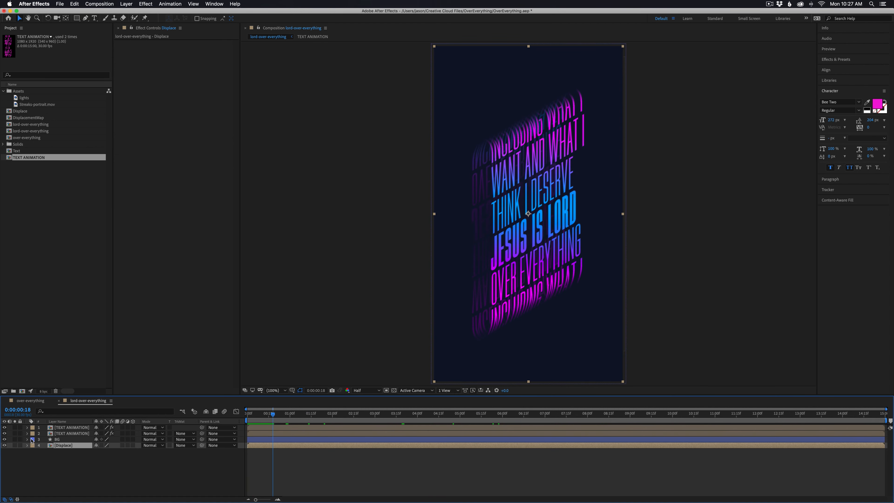
pyautogui.click(56, 441)
pyautogui.press('super+v')
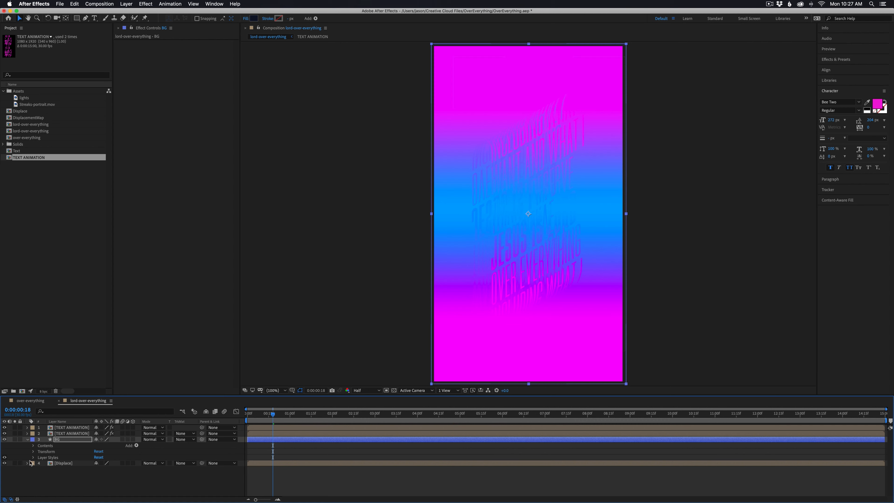
pyautogui.click(34, 458)
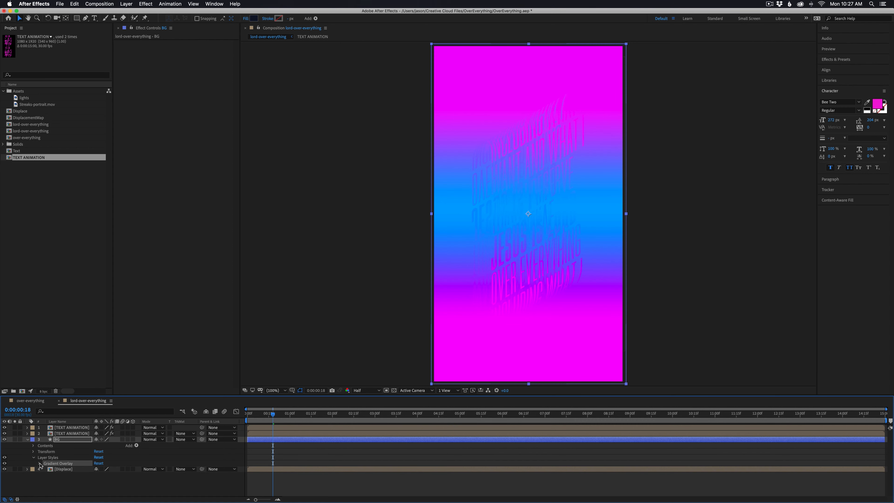
pyautogui.click(39, 464)
pyautogui.click(108, 441)
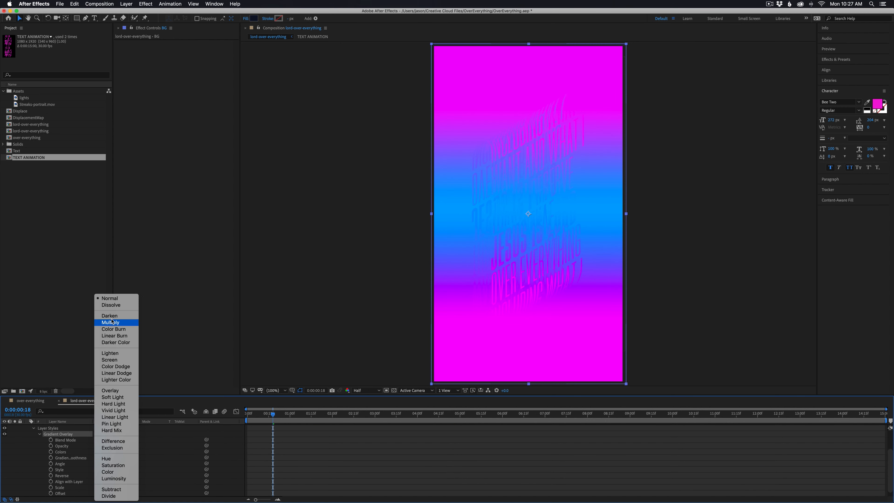
pyautogui.click(112, 322)
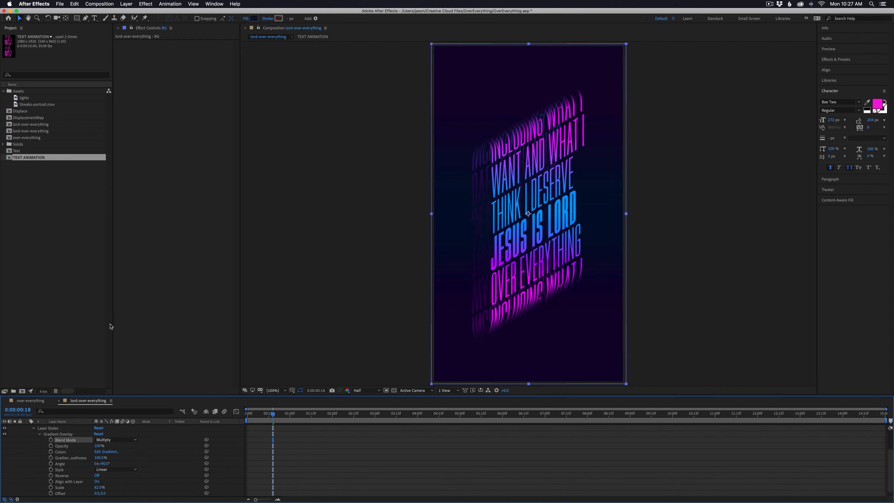
pyautogui.click(346, 465)
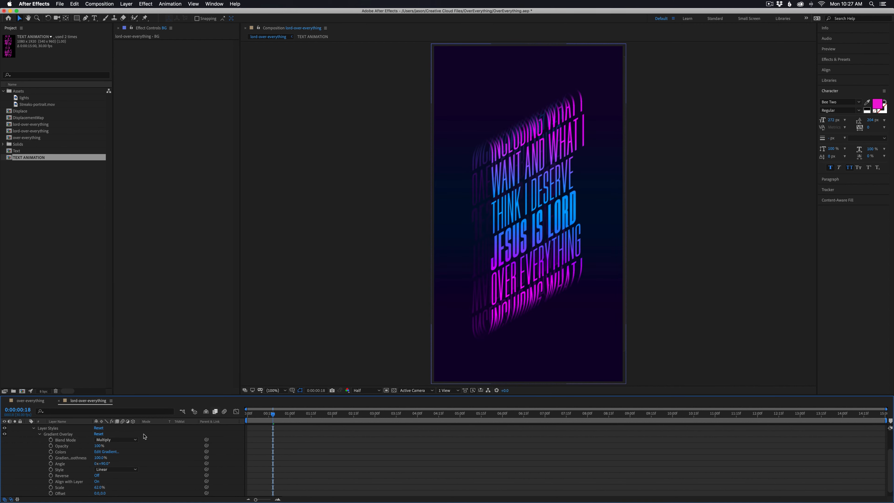
# Compare the background with and without its gradient overlay and collapse the BG layer's properties.
pyautogui.click(4, 434)
pyautogui.click(5, 434)
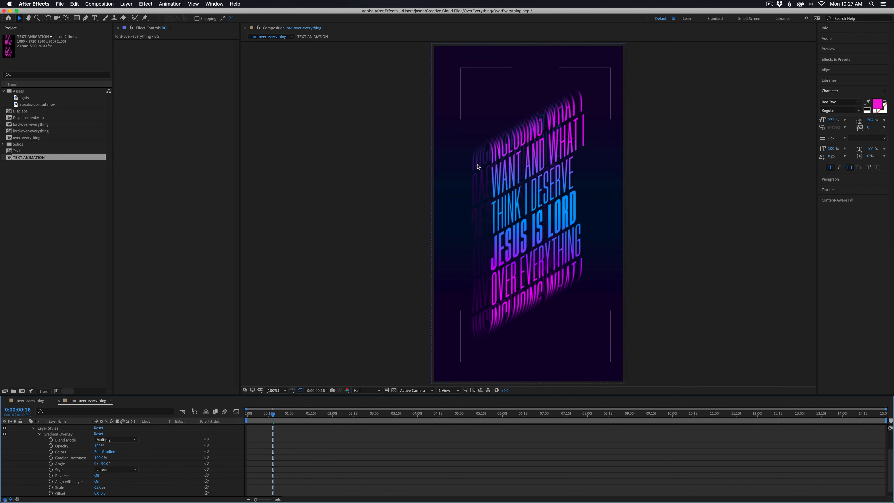
pyautogui.scroll(1, 56, 464)
pyautogui.click(33, 436)
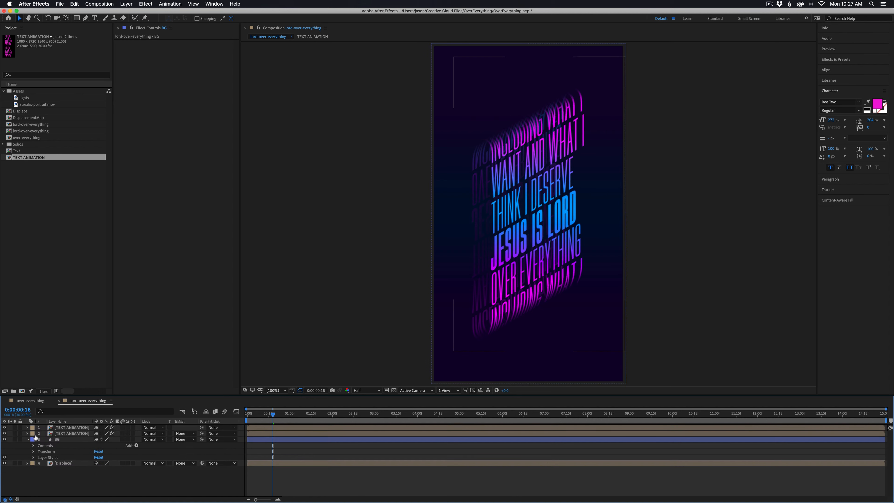
pyautogui.click(31, 440)
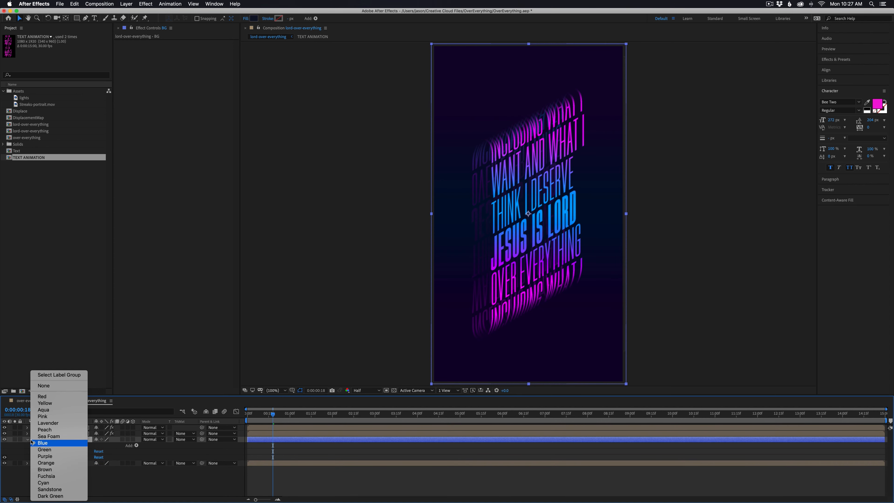
pyautogui.click(27, 441)
pyautogui.click(28, 440)
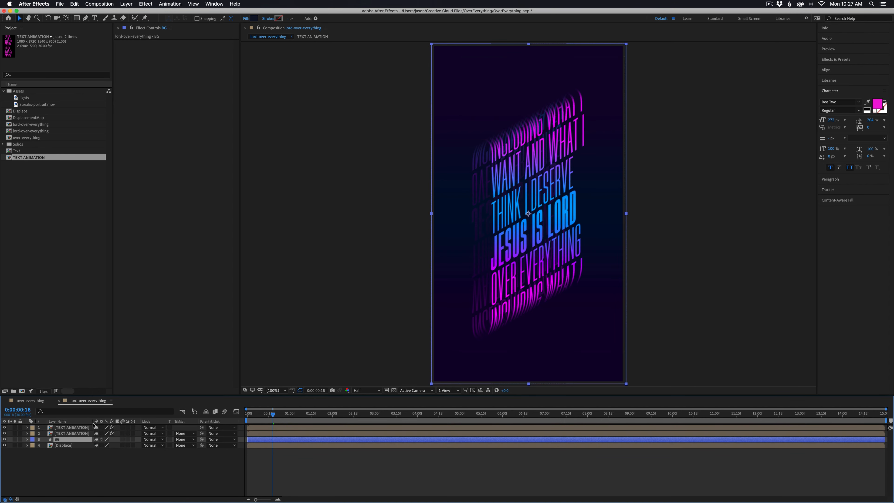
# Add an adjustment layer above the top TEXT ANIMATION layer and name it Light Burst.
pyautogui.click(87, 427)
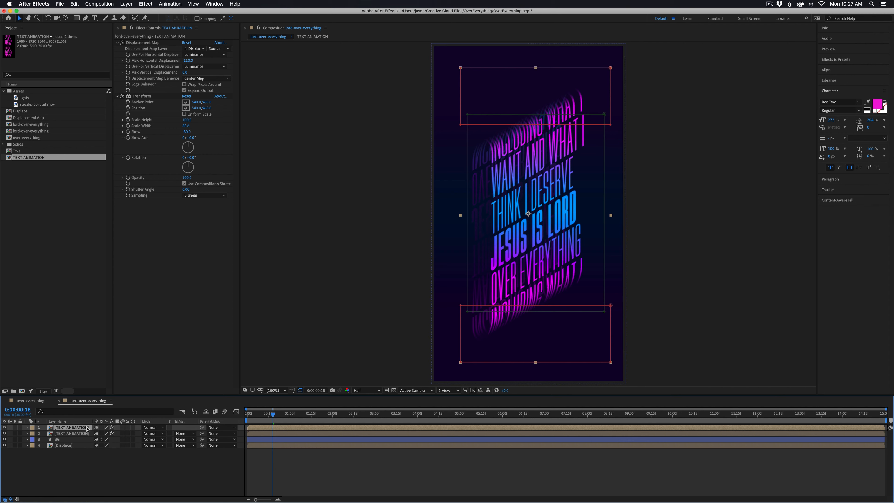
pyautogui.click(124, 476)
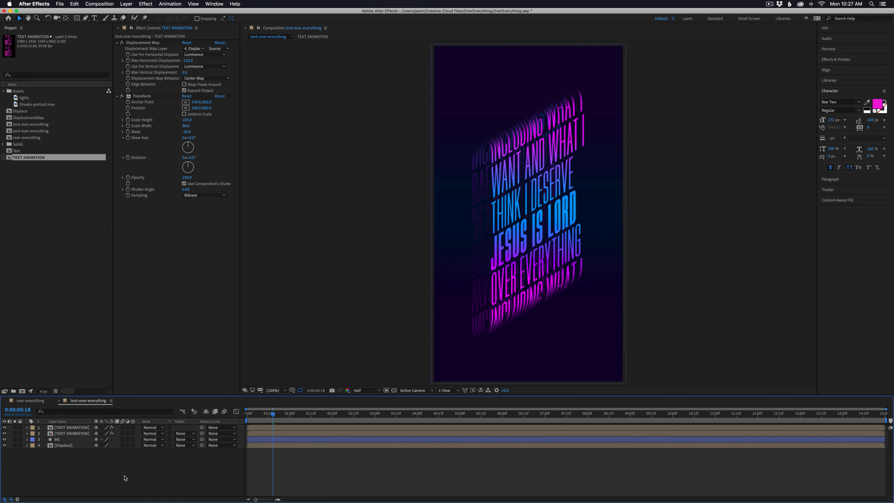
pyautogui.press('ctrl+alt+super+y')
pyautogui.press('Return')
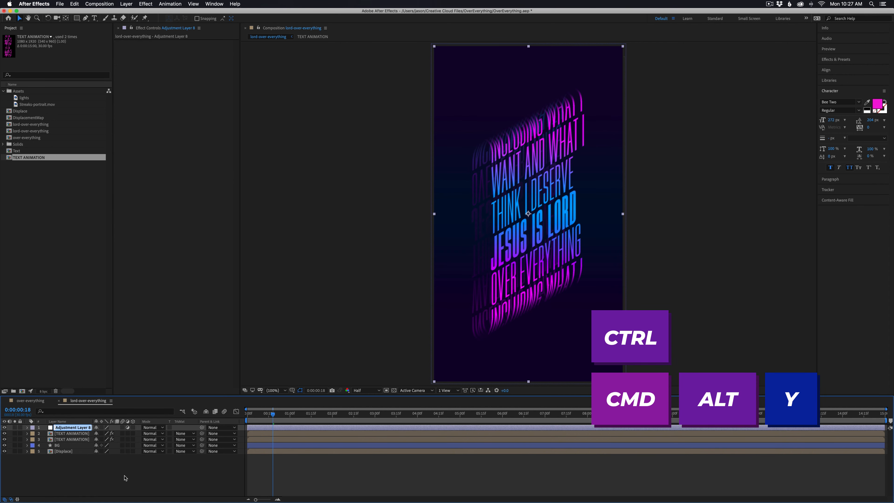
pyautogui.write('Light Burst')
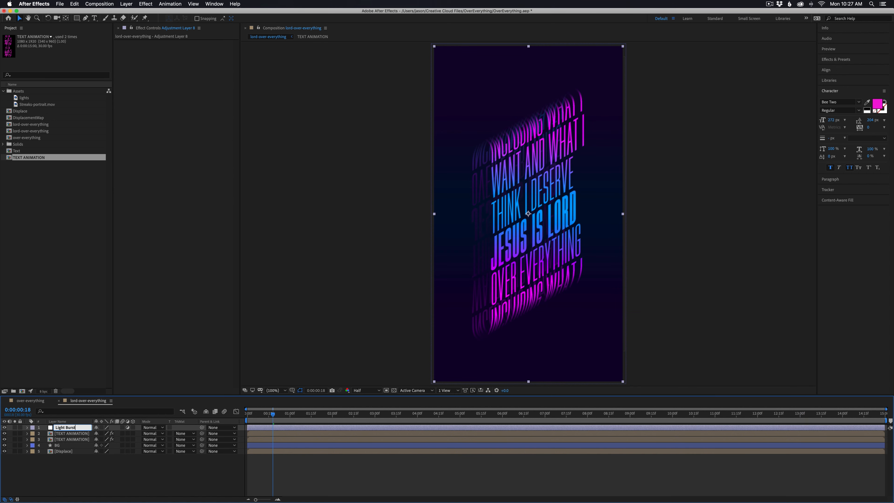
pyautogui.press('Return')
# Apply CC Light Burst 2.5 to the Light Burst layer and place its center at about 243, 1292.
pyautogui.click(145, 3)
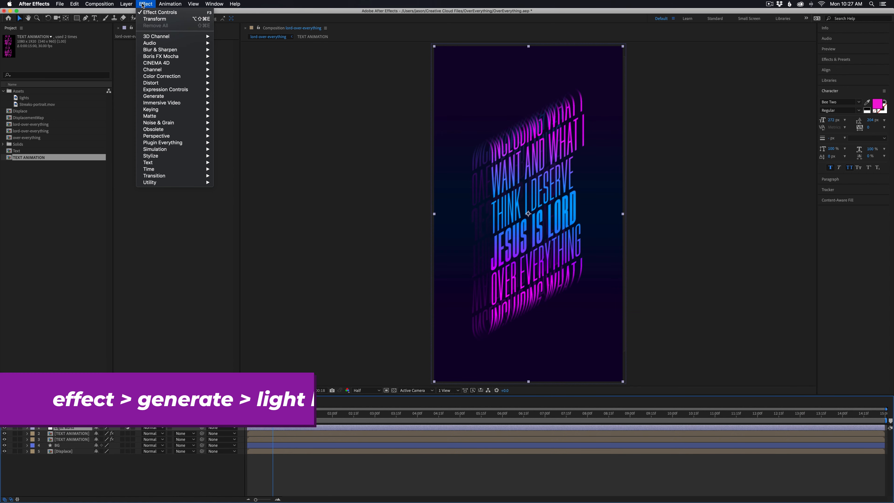
pyautogui.moveTo(155, 98)
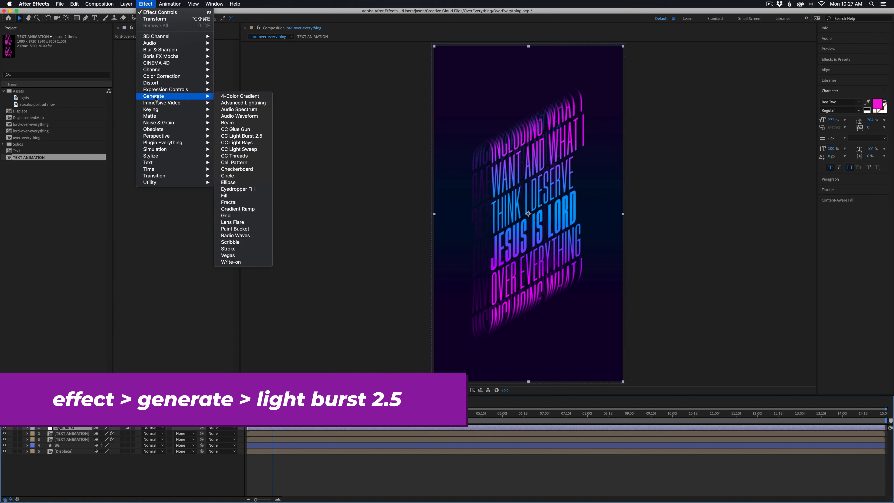
pyautogui.click(240, 136)
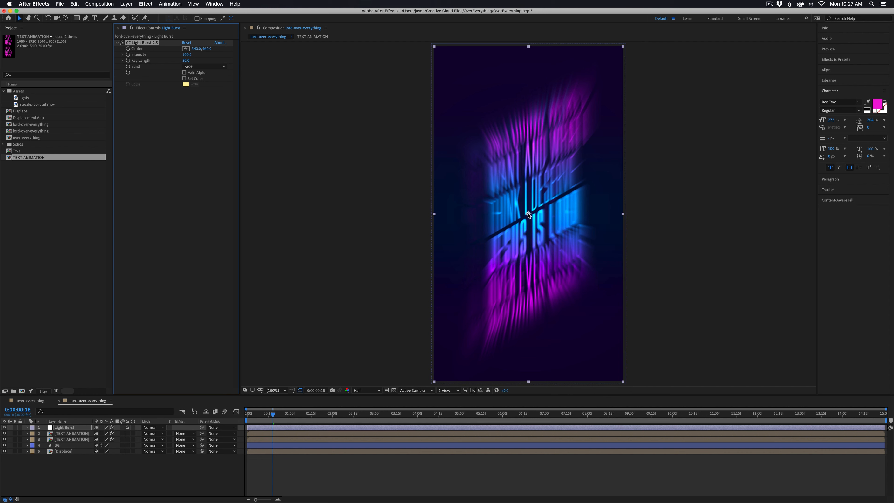
pyautogui.click(528, 215)
pyautogui.moveTo(526, 215); pyautogui.dragTo(489, 269)
pyautogui.moveTo(196, 48); pyautogui.dragTo(184, 49)
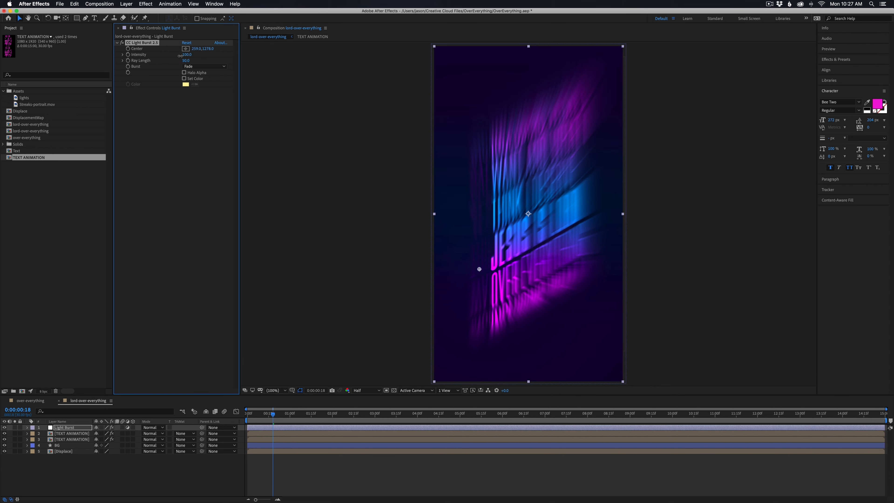
pyautogui.moveTo(478, 271); pyautogui.dragTo(482, 289)
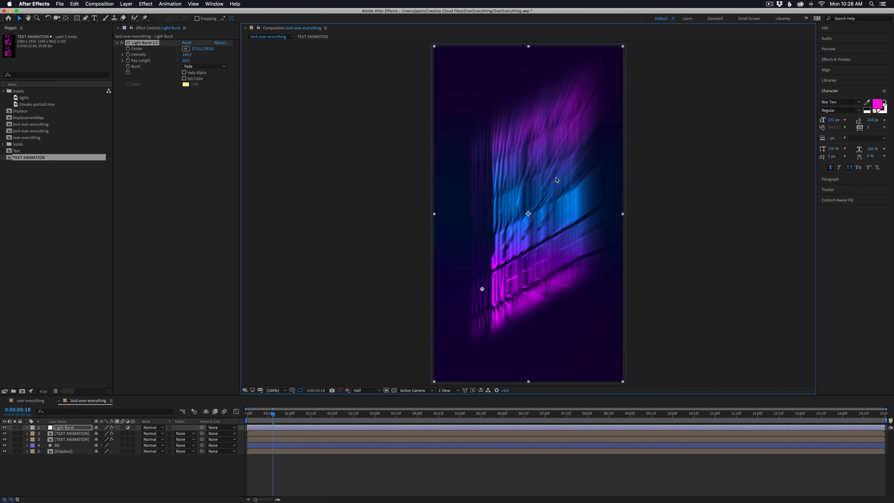
pyautogui.moveTo(482, 289); pyautogui.dragTo(477, 276)
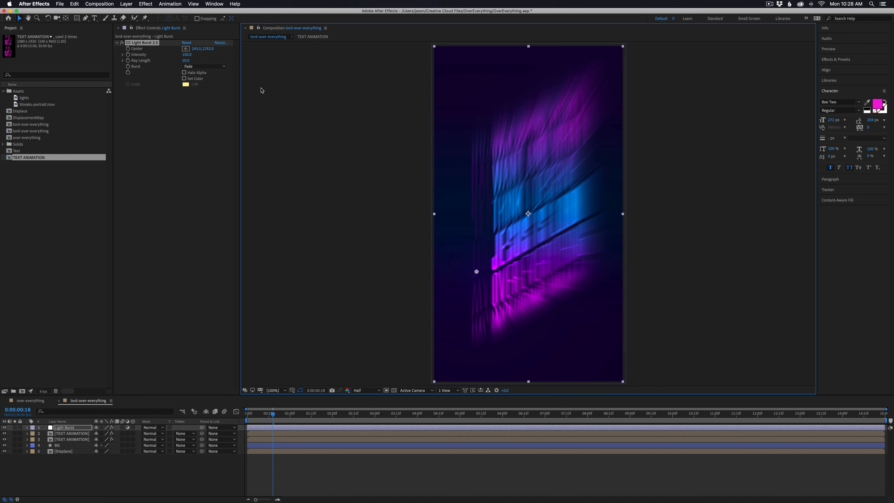
# Raise the light burst's intensity and ray length, and set the Light Burst layer's blend mode to Soft Light.
pyautogui.click(190, 54)
pyautogui.moveTo(193, 54)
pyautogui.mouseDown()
pyautogui.moveTo(204, 54)
pyautogui.moveTo(193, 61)
pyautogui.mouseUp()
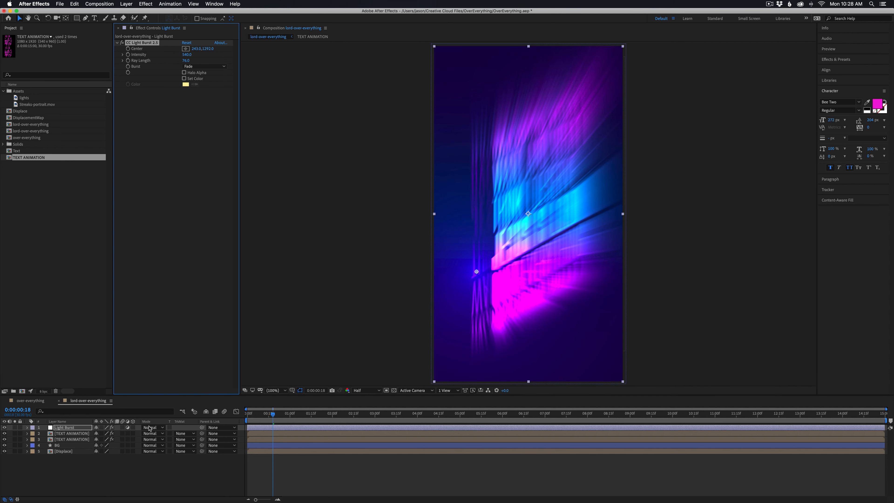
pyautogui.click(158, 427)
pyautogui.click(160, 347)
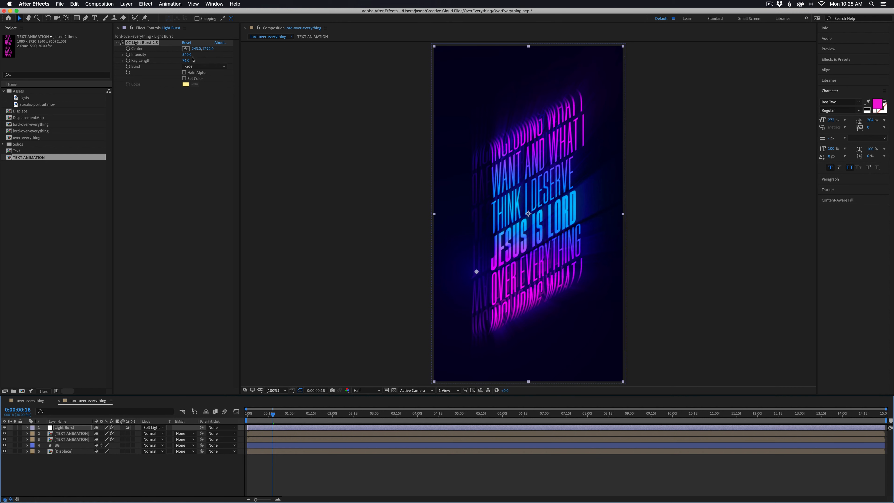
# Increase the burst's intensity further with a ray length of 94, and move its center to about 345, 1242.
pyautogui.moveTo(189, 54); pyautogui.dragTo(204, 56)
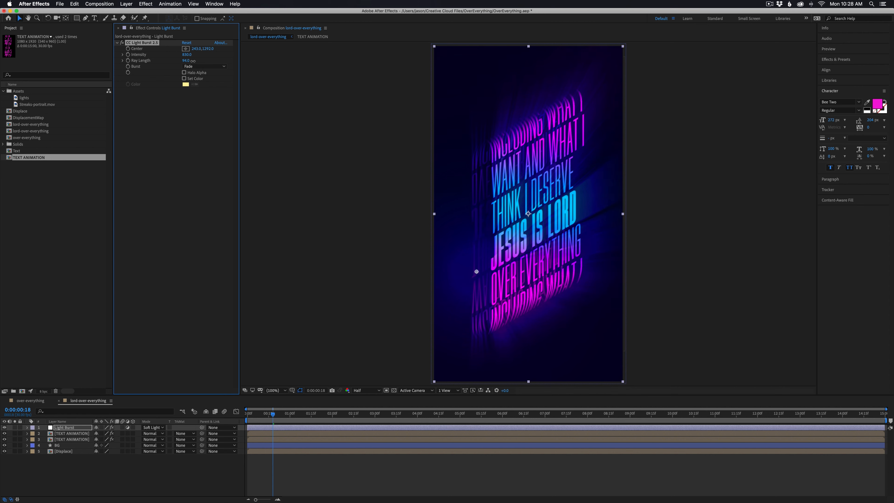
pyautogui.press("'")
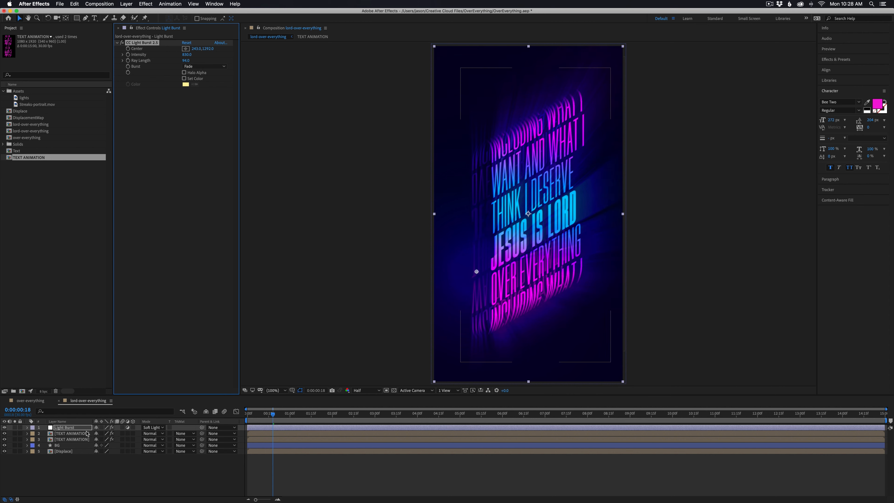
pyautogui.press("'")
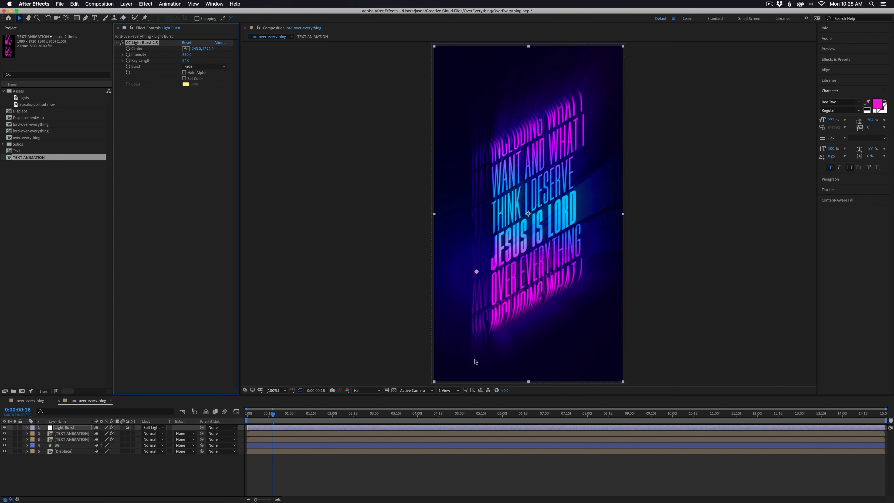
pyautogui.moveTo(477, 273); pyautogui.dragTo(494, 265)
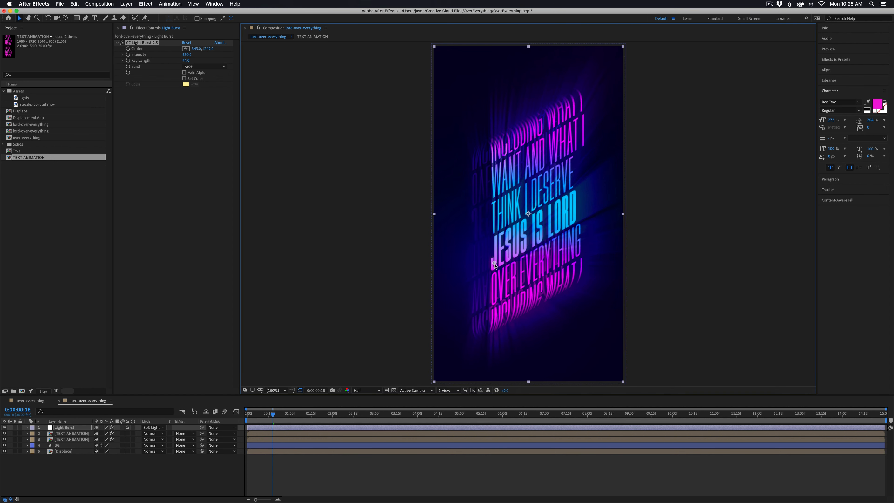
pyautogui.click(417, 478)
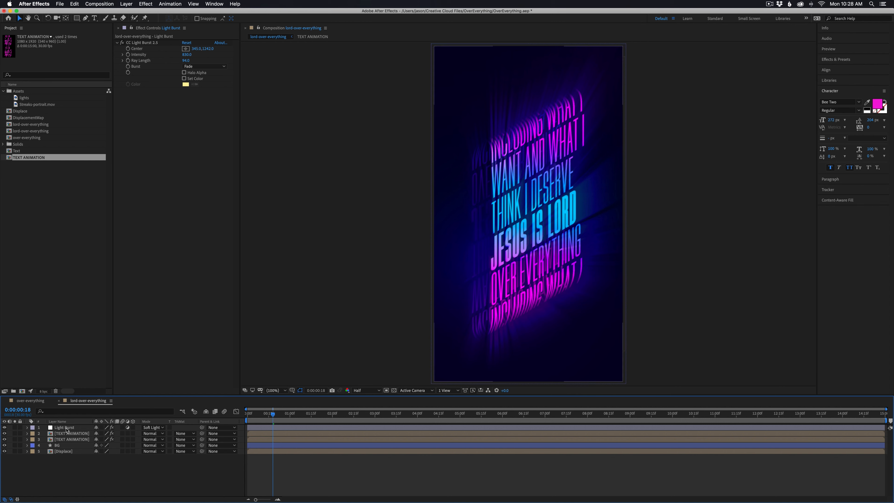
# Lower the Light Burst layer's opacity and collapse its properties.
pyautogui.click(81, 428)
pyautogui.press('t')
pyautogui.moveTo(101, 437); pyautogui.dragTo(88, 435)
pyautogui.click(27, 428)
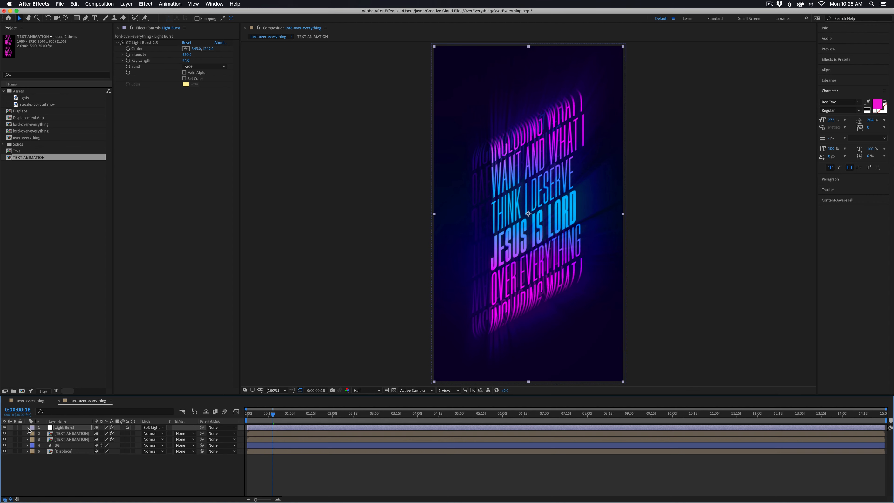
# Check the over-everything composition for reference and add a white 1080 × 1920 px solid named Red Shift to lord-over-everything.
pyautogui.click(30, 401)
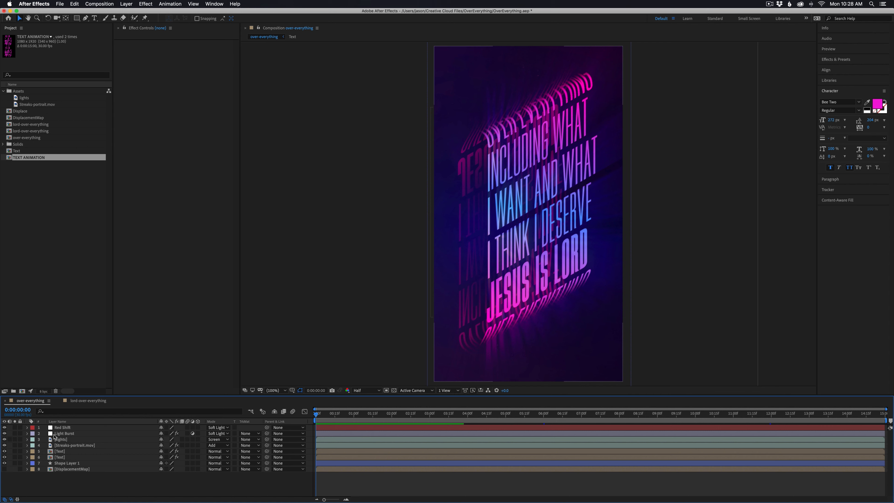
pyautogui.click(88, 400)
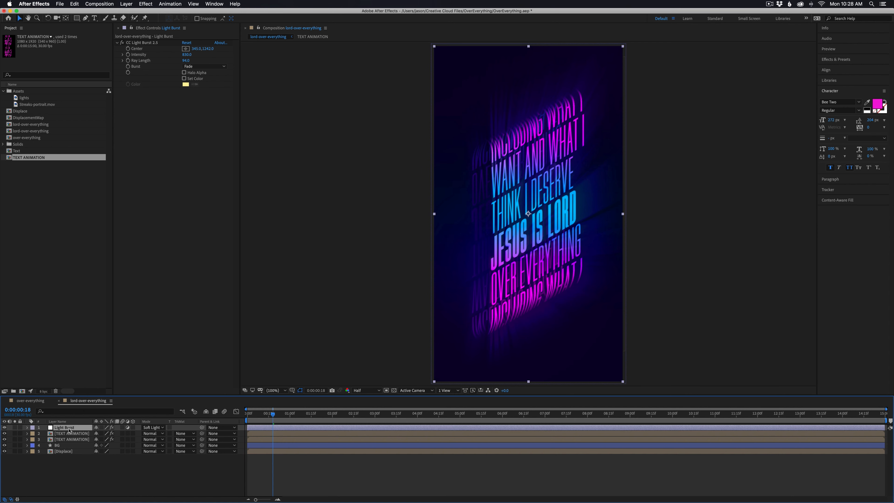
pyautogui.click(104, 476)
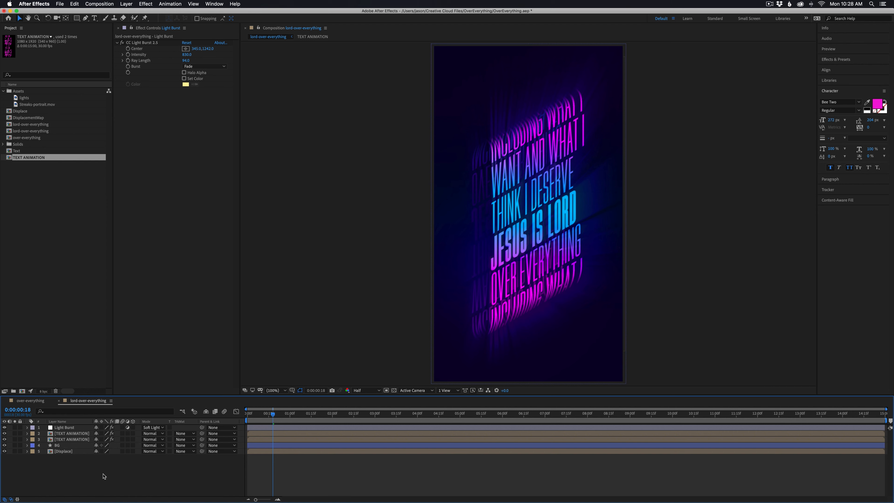
pyautogui.press('super+y')
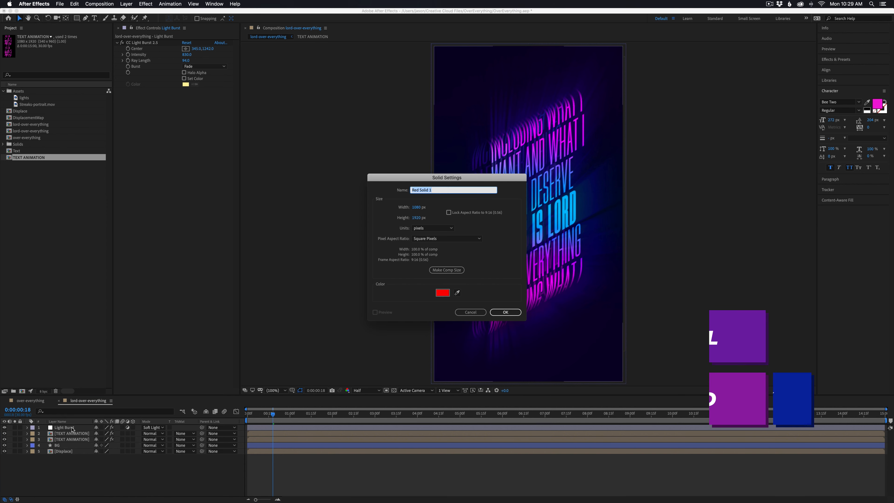
pyautogui.write('Re')
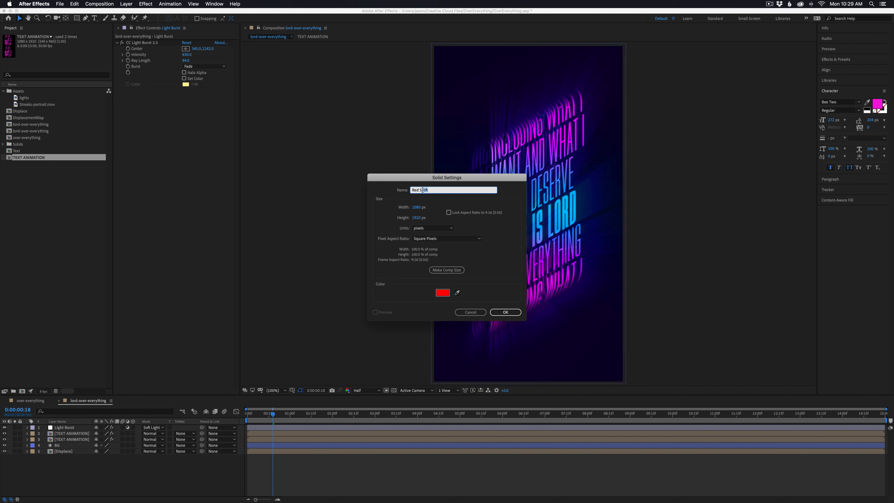
pyautogui.click(442, 293)
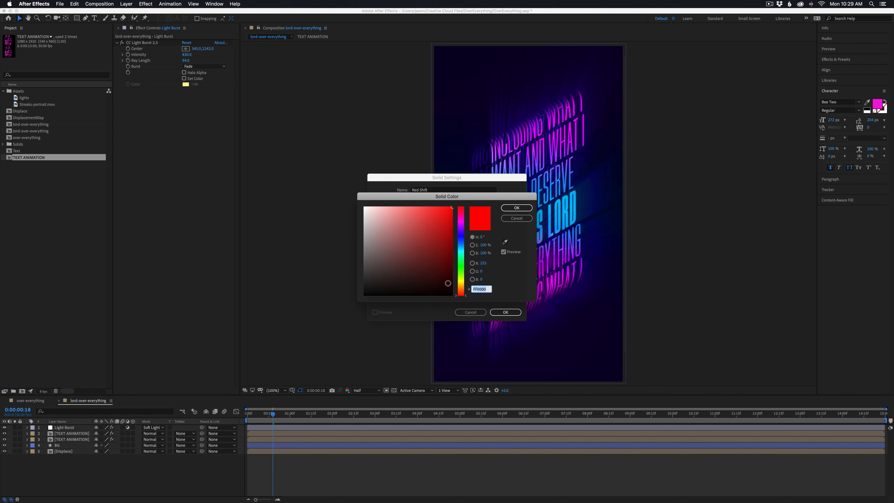
pyautogui.click(516, 208)
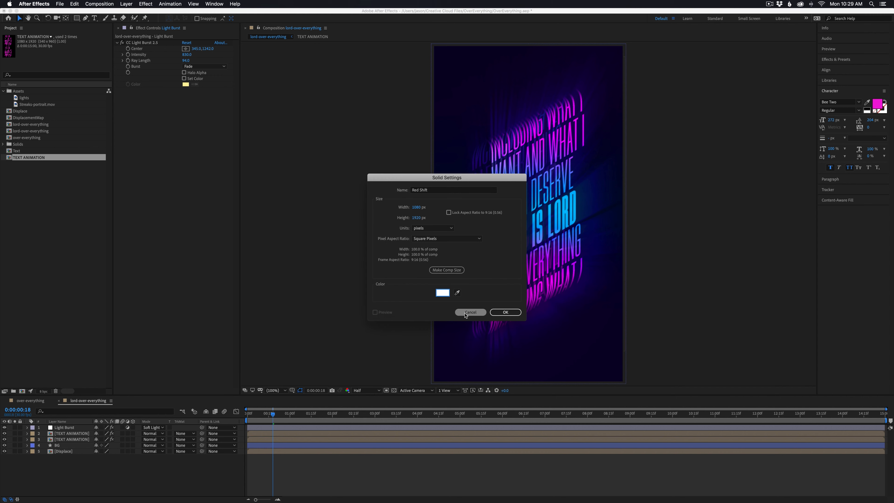
pyautogui.click(505, 312)
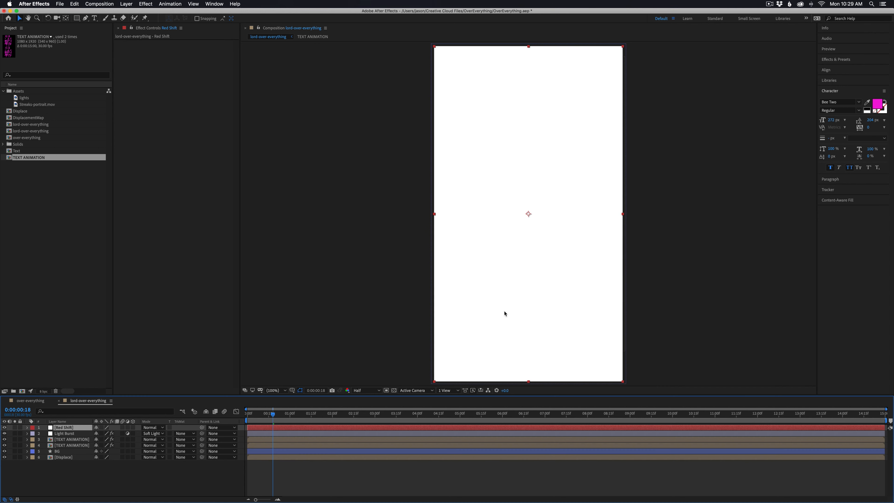
# Convert the Red Shift layer to editable styles and turn off its green and blue channels in Advanced Blending.
pyautogui.rightClick(68, 430)
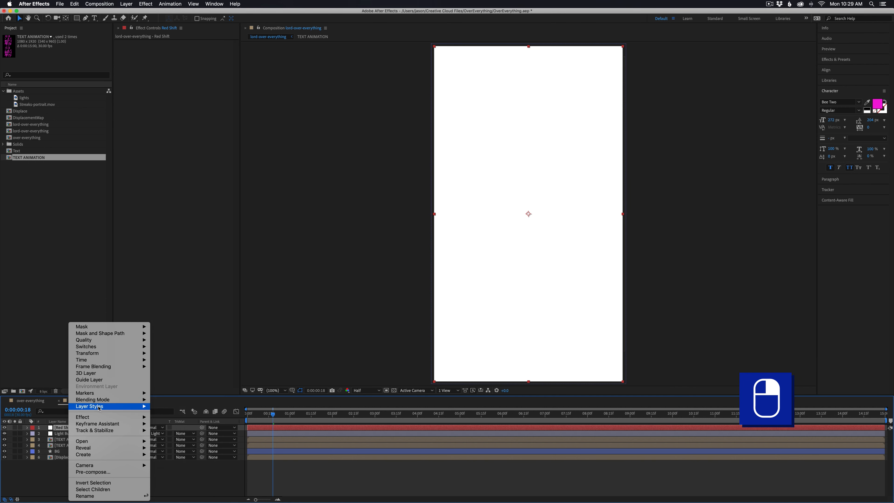
pyautogui.moveTo(106, 406)
pyautogui.click(173, 413)
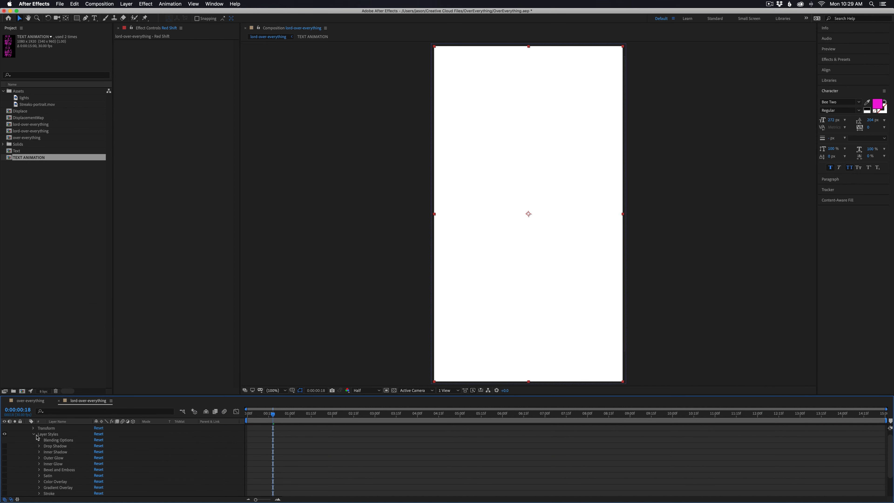
pyautogui.click(43, 440)
pyautogui.click(39, 440)
pyautogui.click(45, 458)
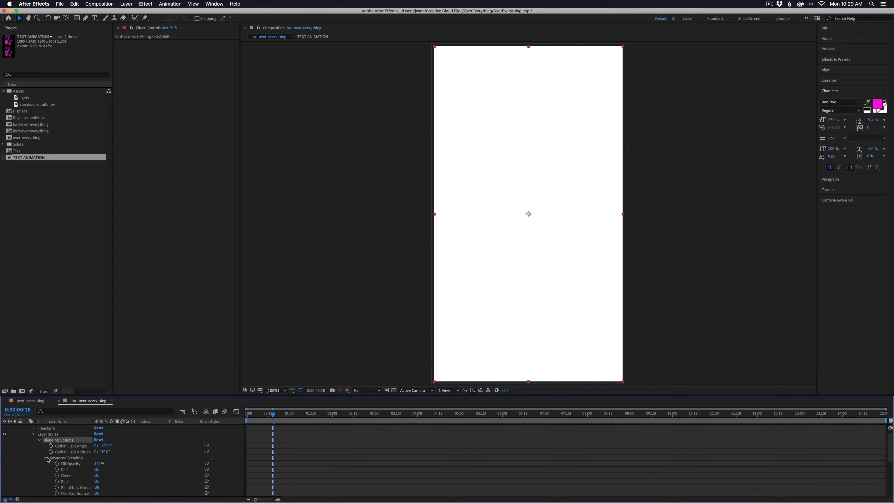
pyautogui.click(97, 475)
pyautogui.click(97, 481)
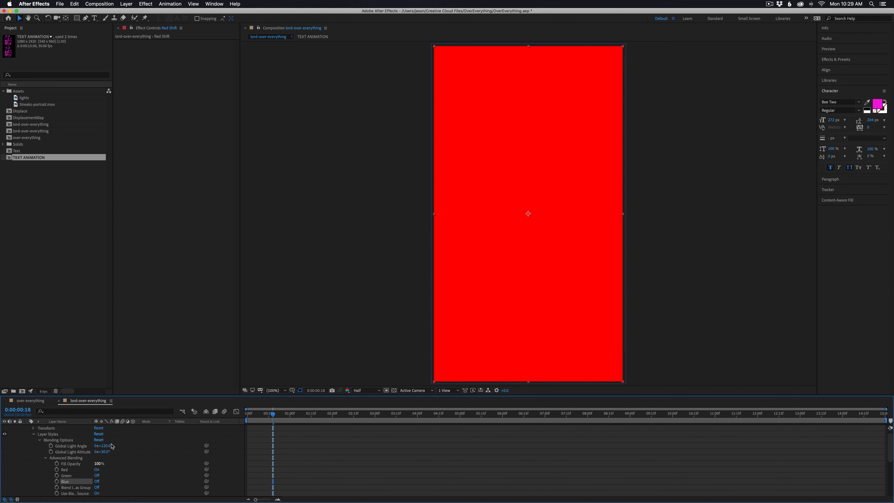
pyautogui.scroll(1, 70, 437)
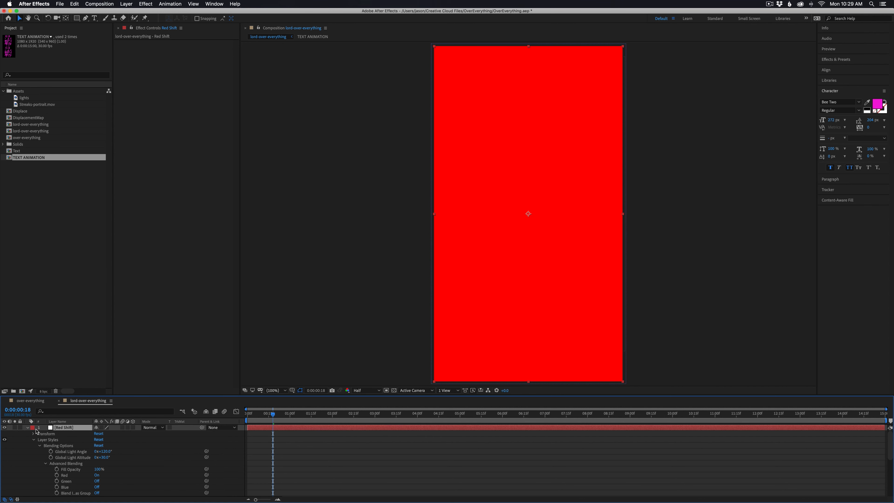
pyautogui.click(27, 427)
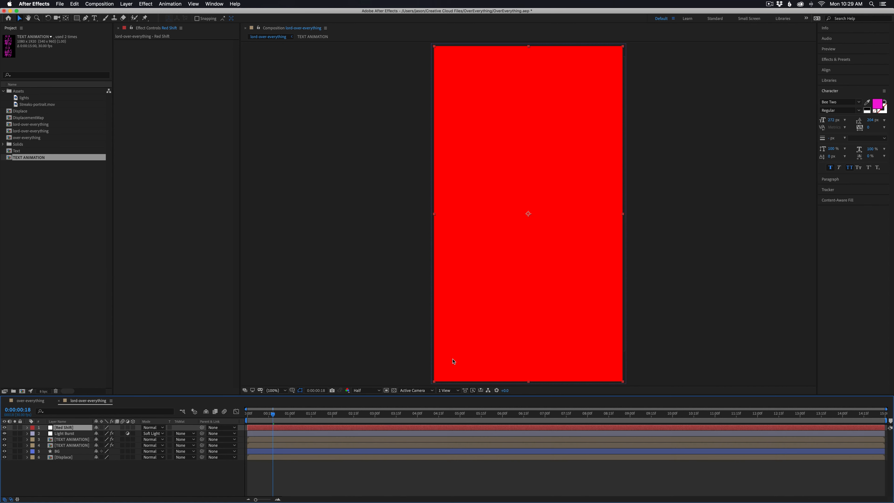
# Set the Red Shift layer's blend mode to Soft Light and check the look further along the timeline.
pyautogui.click(152, 427)
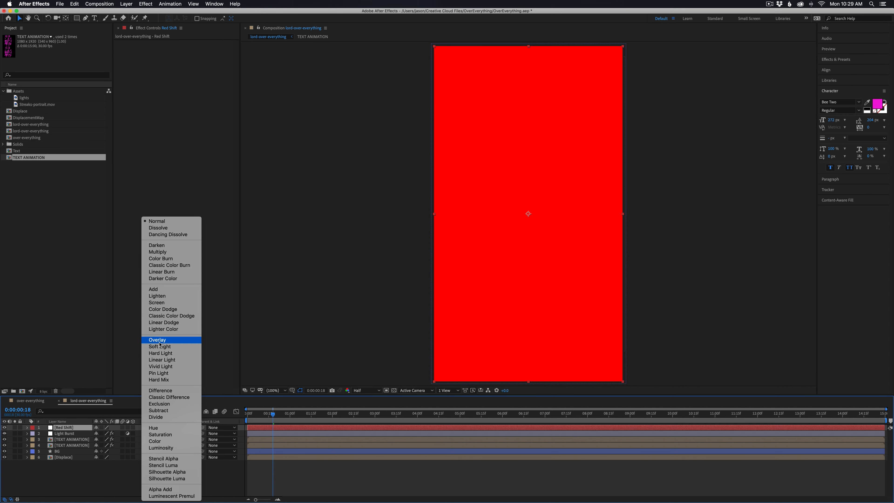
pyautogui.click(154, 347)
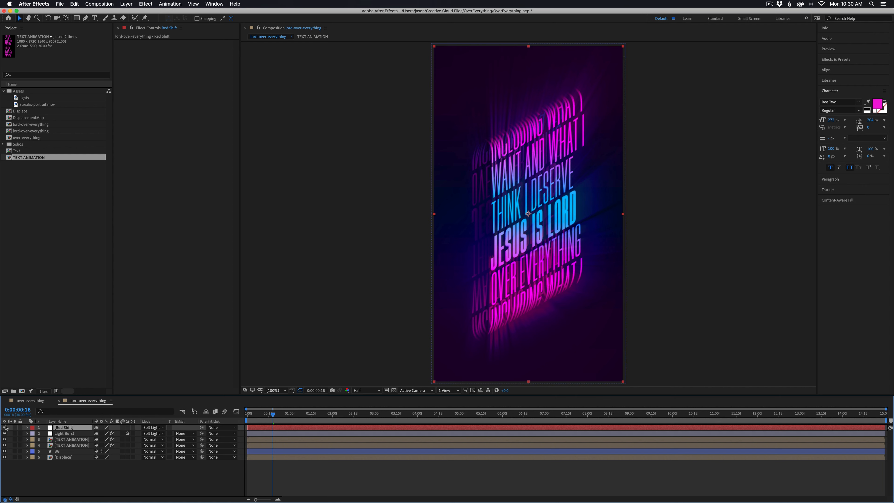
pyautogui.click(345, 415)
pyautogui.click(370, 421)
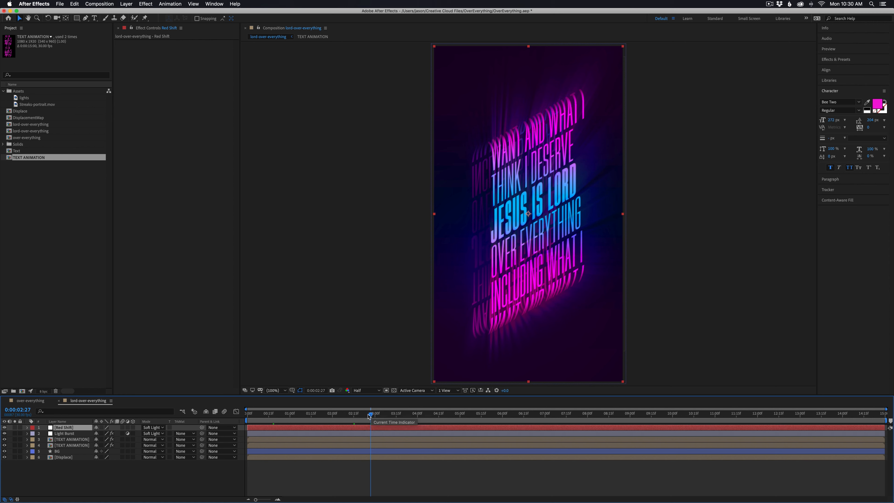
# Check the Red Shift grading earlier in the timeline, deselect the layer and save the project.
pyautogui.click(311, 421)
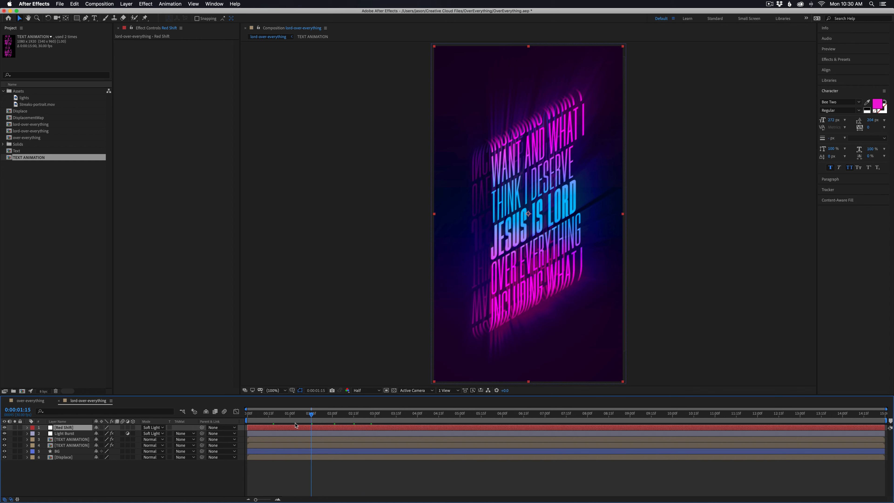
pyautogui.moveTo(73, 427)
pyautogui.mouseDown()
pyautogui.moveTo(70, 437)
pyautogui.moveTo(69, 425)
pyautogui.mouseUp()
pyautogui.click(357, 479)
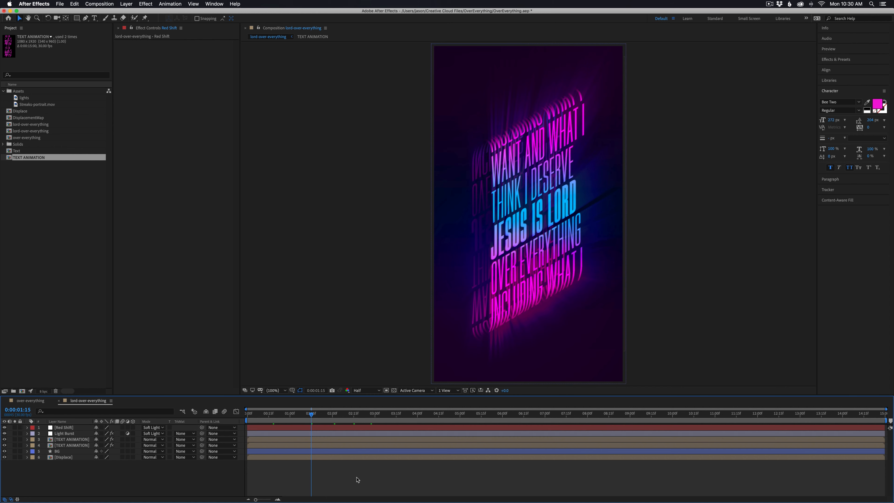
pyautogui.press('super+s')
# Add the lights footage below the Light Burst layer and set its blend mode to Screen, using the over-everything composition as reference.
pyautogui.moveTo(24, 100); pyautogui.dragTo(61, 437)
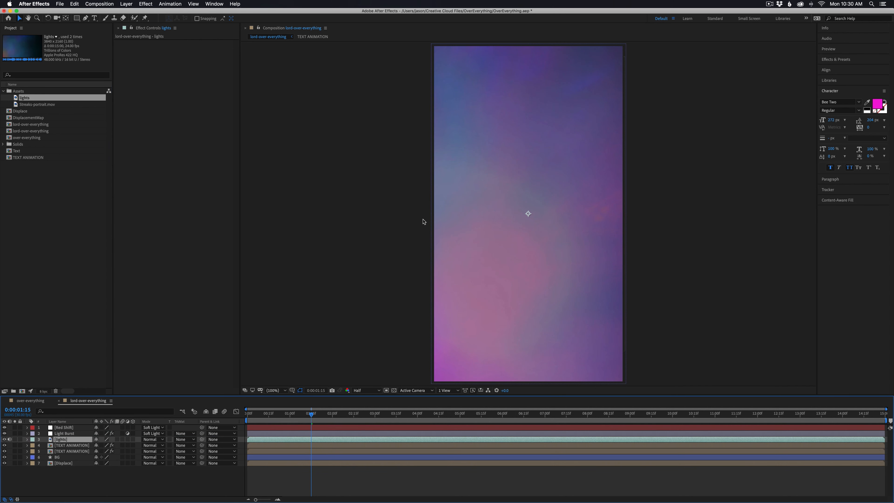
pyautogui.moveTo(321, 414); pyautogui.dragTo(227, 430)
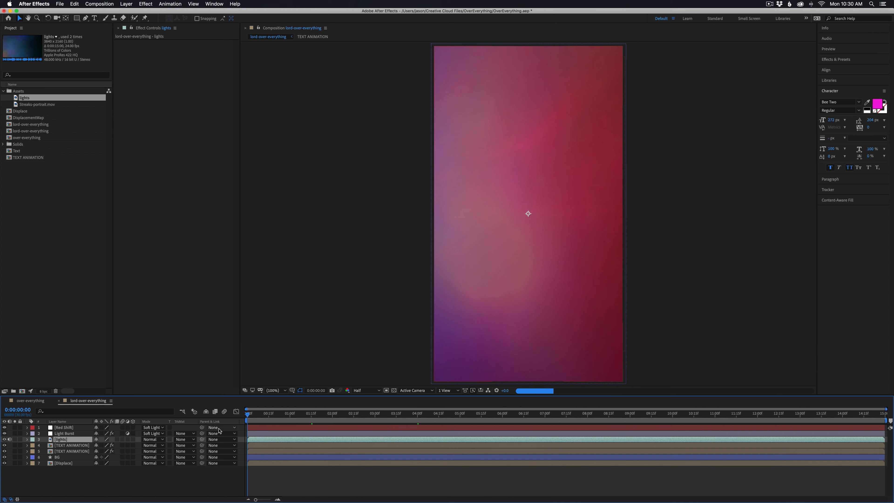
pyautogui.click(148, 440)
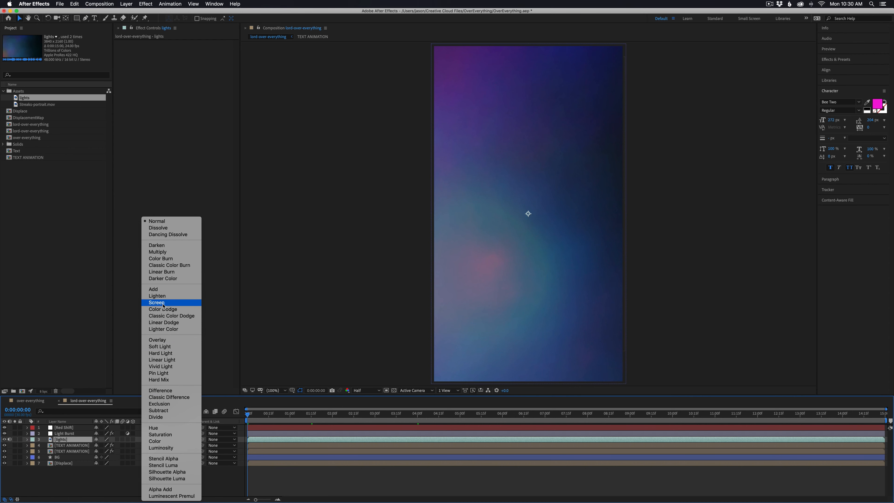
pyautogui.click(163, 346)
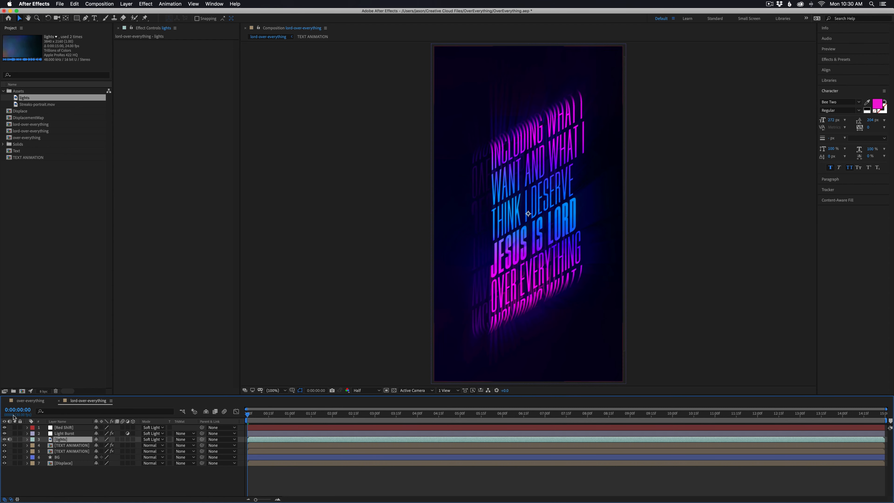
pyautogui.click(30, 400)
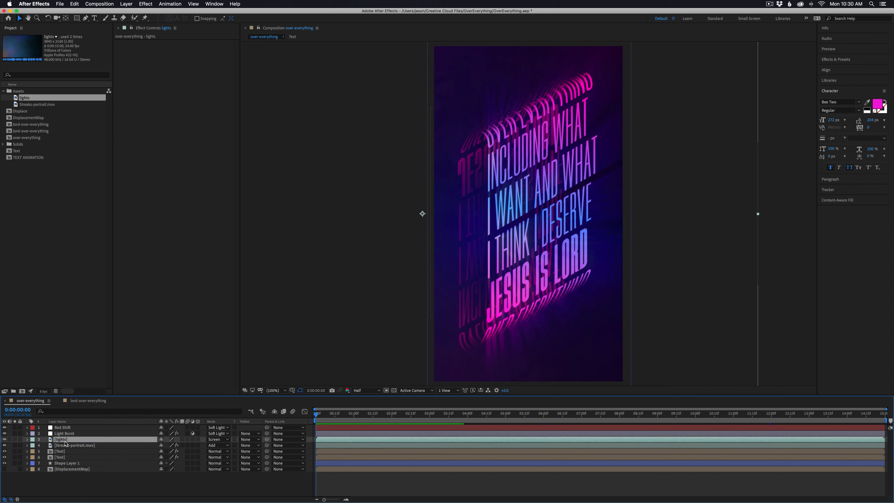
pyautogui.click(80, 401)
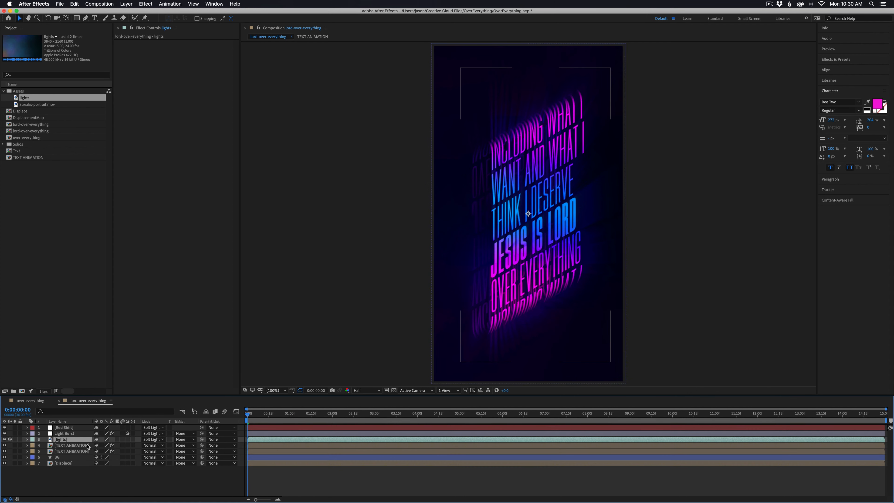
pyautogui.click(151, 439)
pyautogui.click(155, 302)
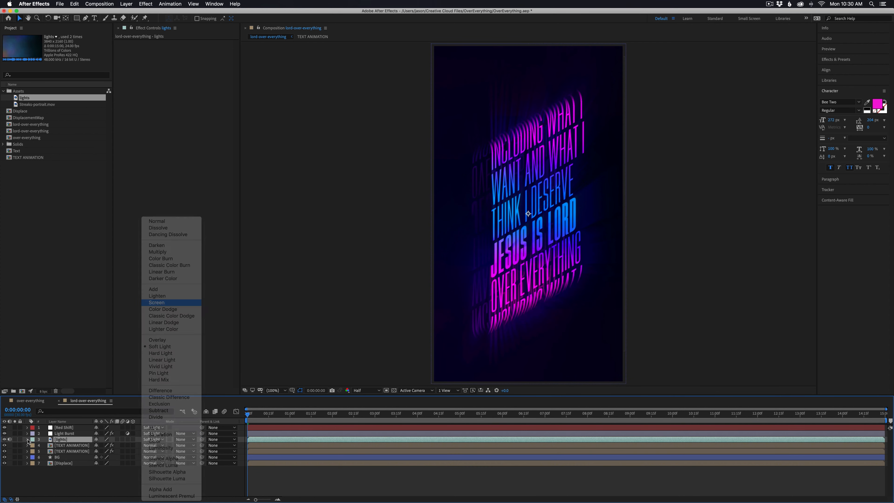
# Lower the lights layer's opacity to about 16%, checking the colours further along the timeline.
pyautogui.press('t')
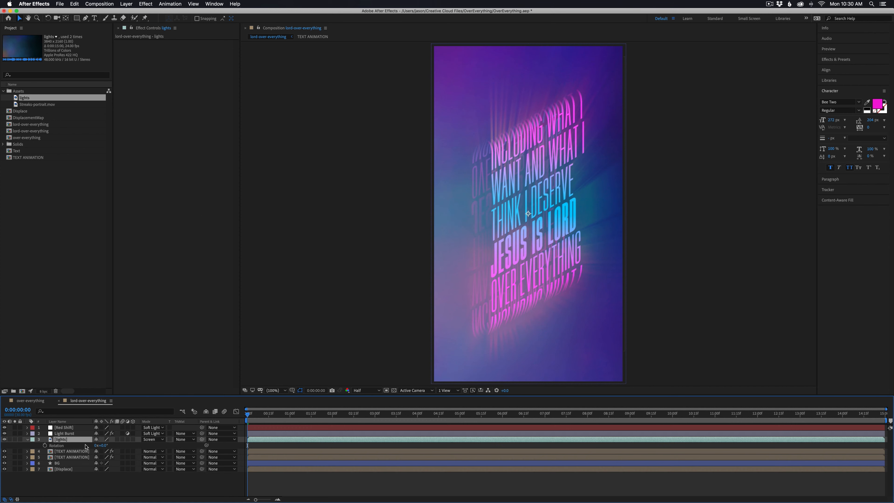
pyautogui.moveTo(99, 446); pyautogui.dragTo(75, 446)
pyautogui.moveTo(296, 417); pyautogui.dragTo(382, 417)
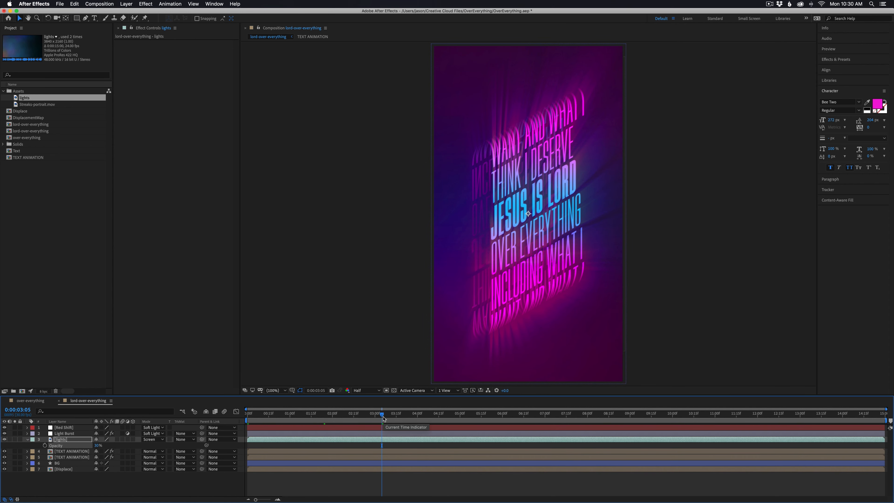
pyautogui.moveTo(383, 418); pyautogui.dragTo(390, 418)
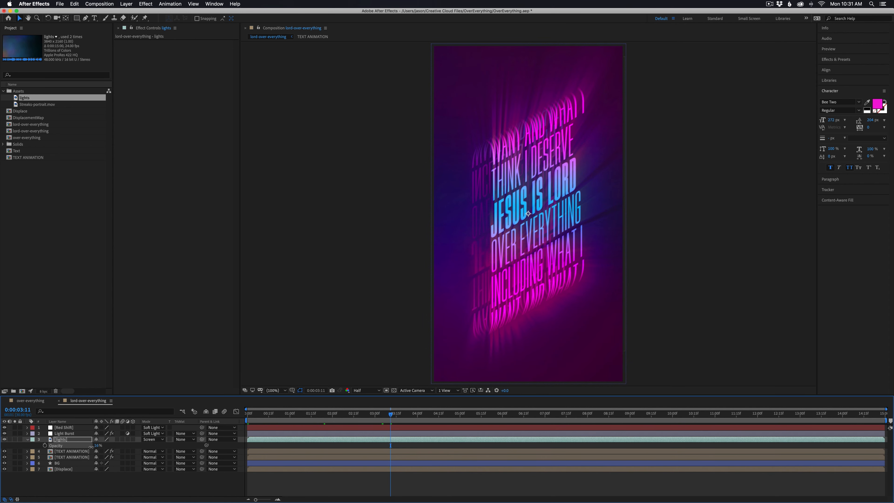
pyautogui.moveTo(92, 446); pyautogui.dragTo(90, 446)
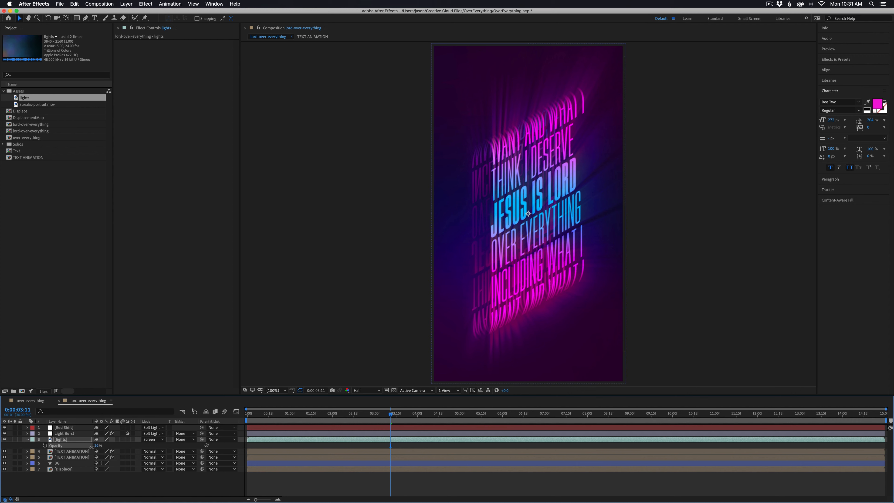
pyautogui.click(75, 441)
# Add Streaks-portrait.mov above the lights layer and set its blend mode to Add.
pyautogui.moveTo(37, 104)
pyautogui.mouseDown()
pyautogui.moveTo(48, 111)
pyautogui.moveTo(59, 409)
pyautogui.moveTo(69, 439)
pyautogui.mouseUp()
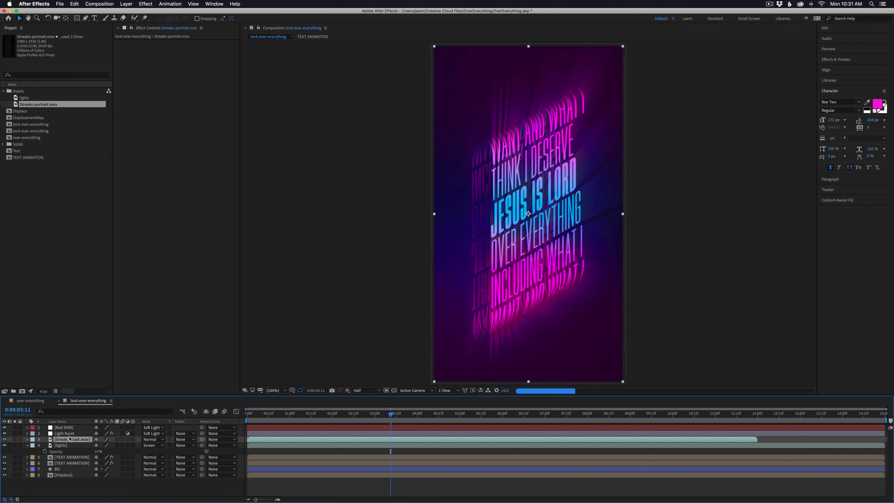
pyautogui.click(154, 440)
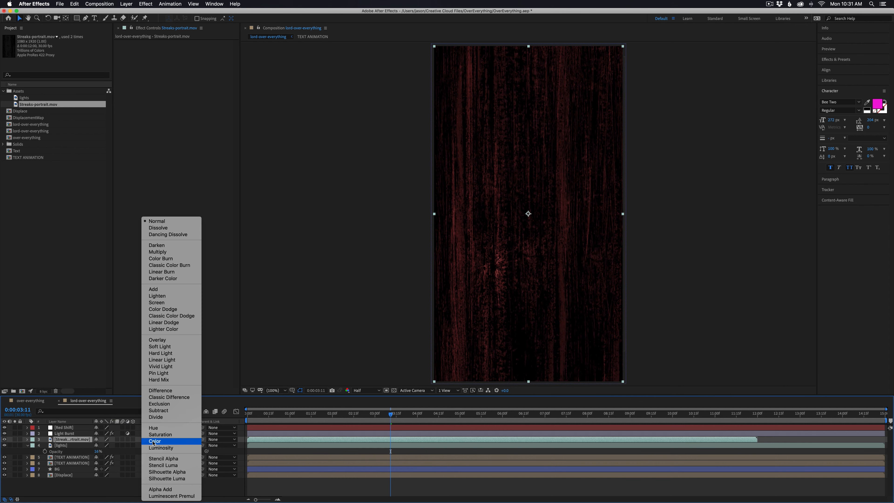
pyautogui.click(162, 289)
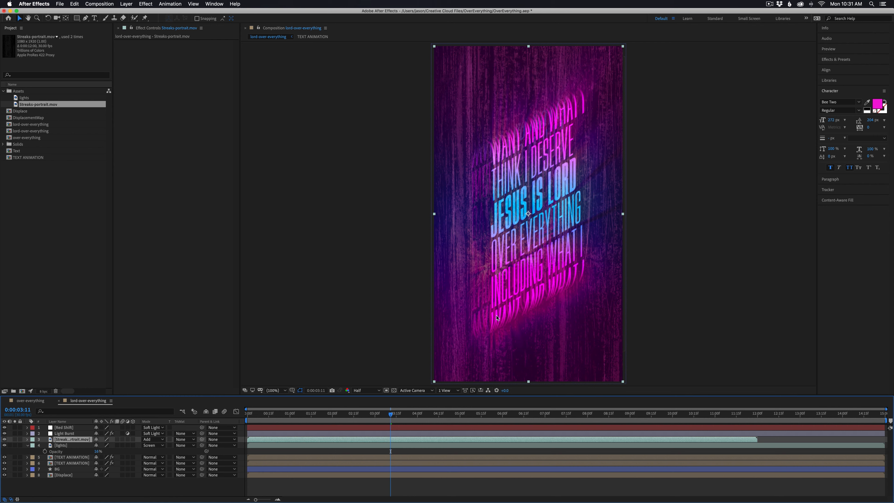
# Apply Levels to the streaks layer with Input Black 39 and Input White 64, and check the streaks at several points in time.
pyautogui.click(126, 3)
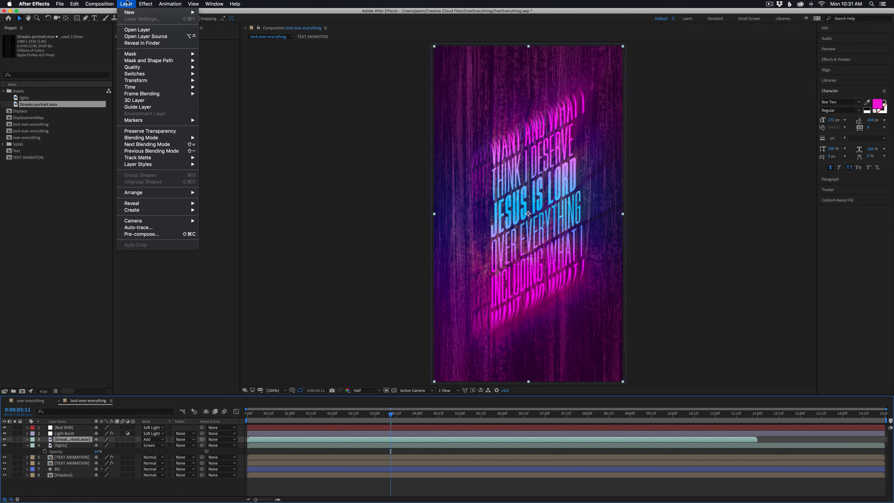
pyautogui.moveTo(141, 2)
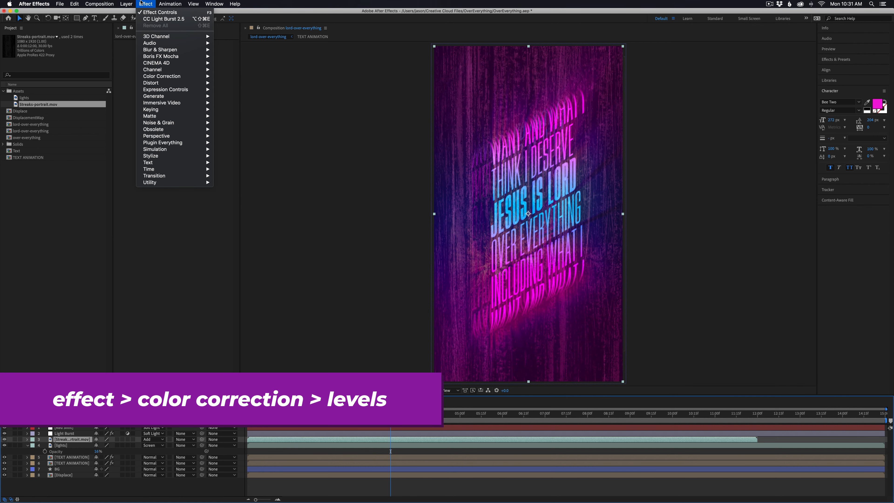
pyautogui.moveTo(150, 77)
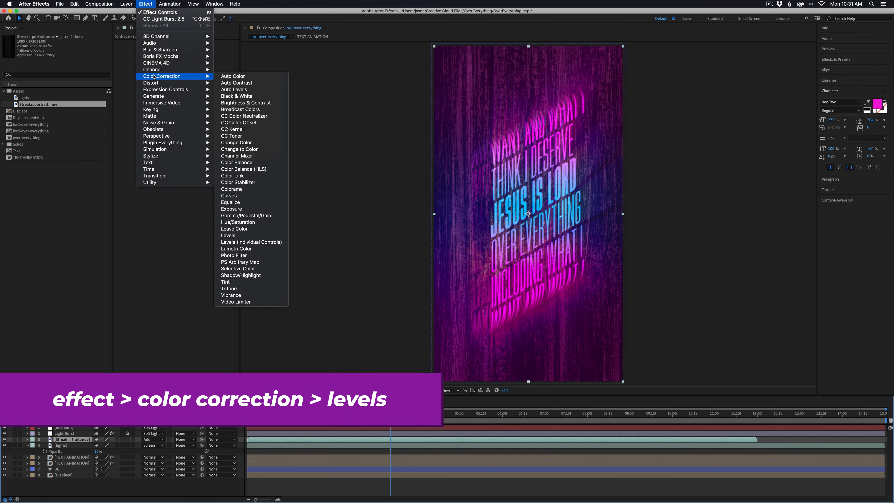
pyautogui.click(225, 235)
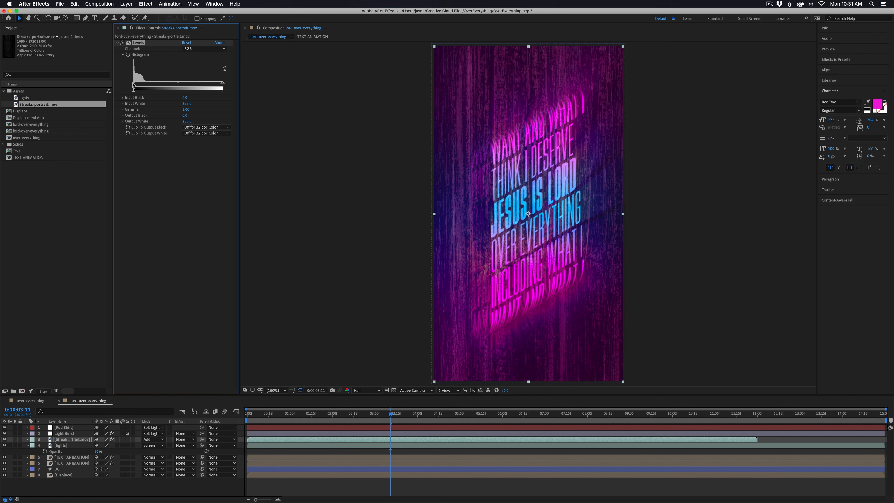
pyautogui.moveTo(133, 84); pyautogui.dragTo(146, 85)
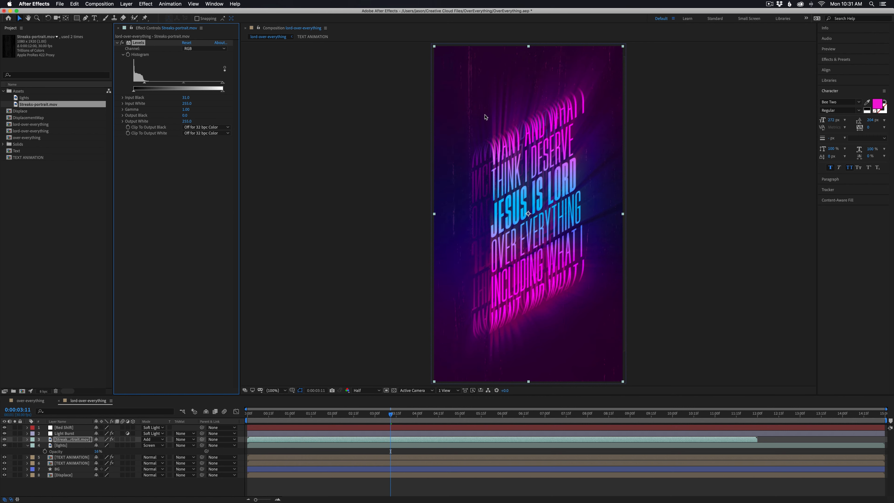
pyautogui.moveTo(222, 83); pyautogui.dragTo(157, 86)
pyautogui.moveTo(152, 84); pyautogui.dragTo(147, 85)
pyautogui.click(493, 422)
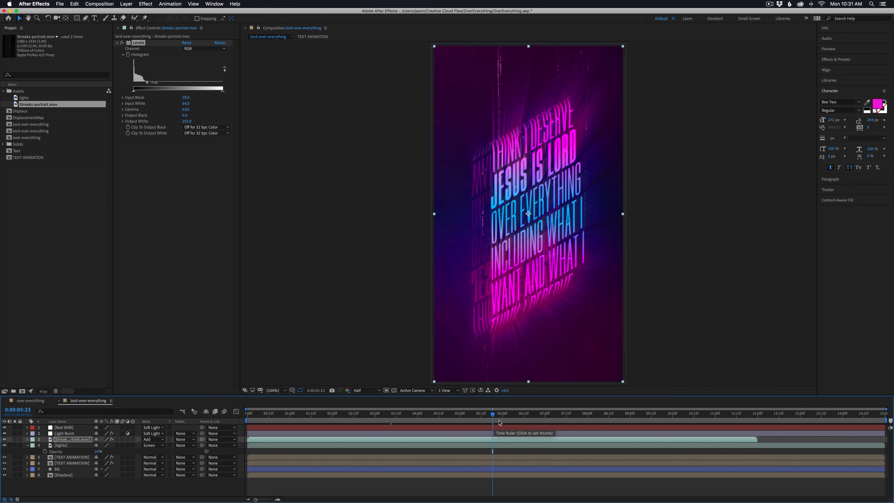
pyautogui.click(566, 419)
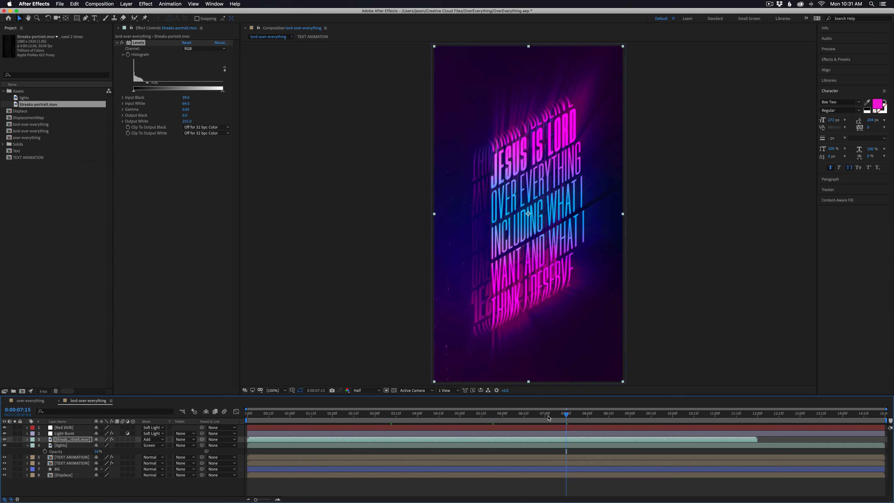
pyautogui.click(327, 418)
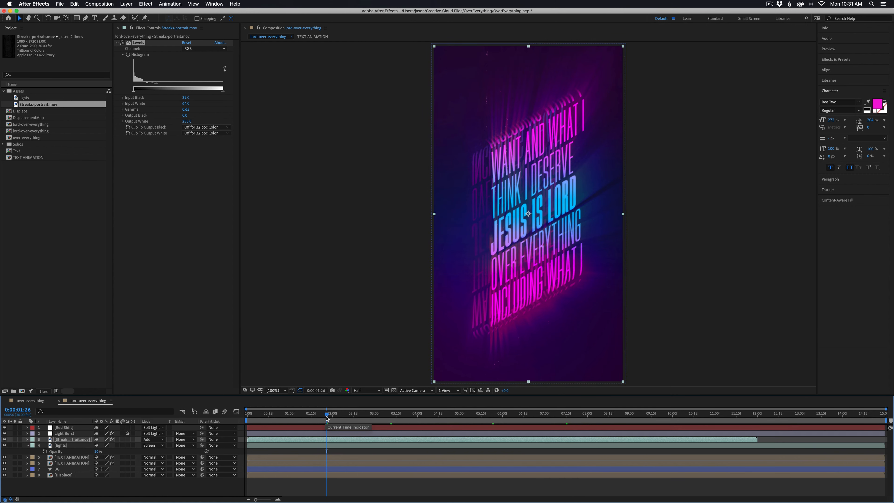
# Lower the streaks layer's opacity to about 54%.
pyautogui.press('t')
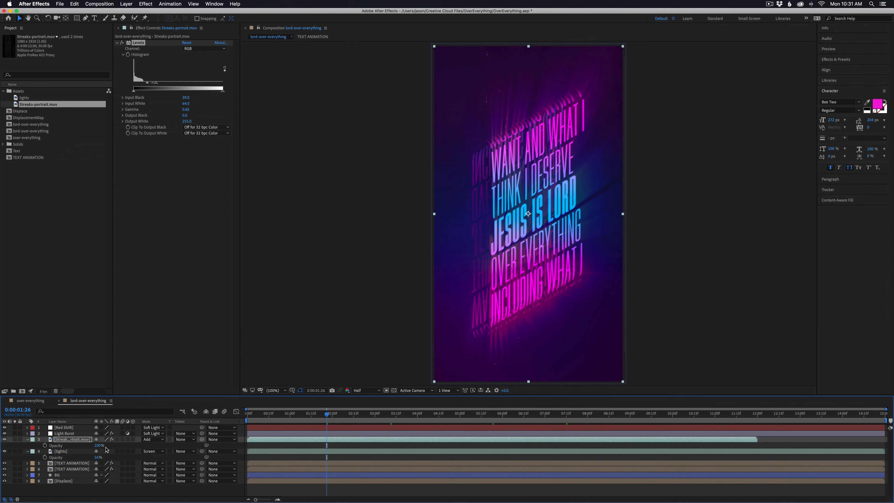
pyautogui.click(76, 446)
pyautogui.moveTo(76, 446); pyautogui.dragTo(83, 446)
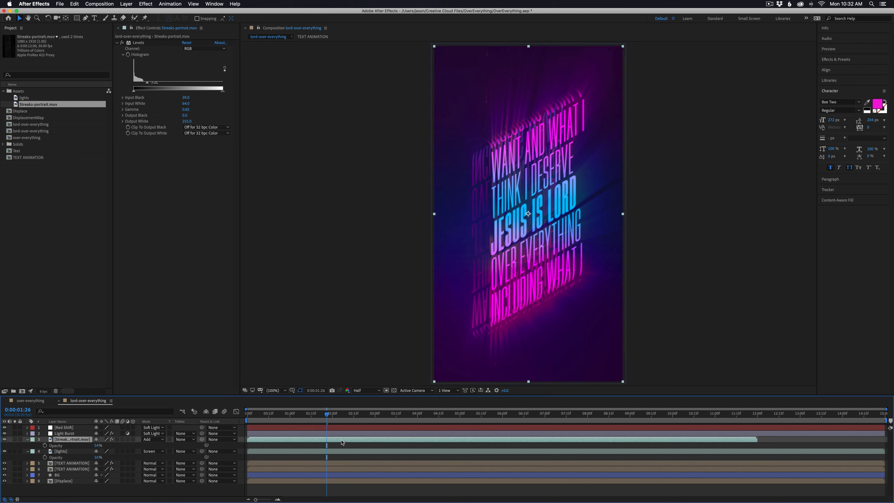
# Duplicate the streaks layer and shift the copy to start where the original ends, covering the rest of the composition.
pyautogui.press('super+d')
pyautogui.moveTo(341, 440); pyautogui.dragTo(762, 458)
pyautogui.click(756, 416)
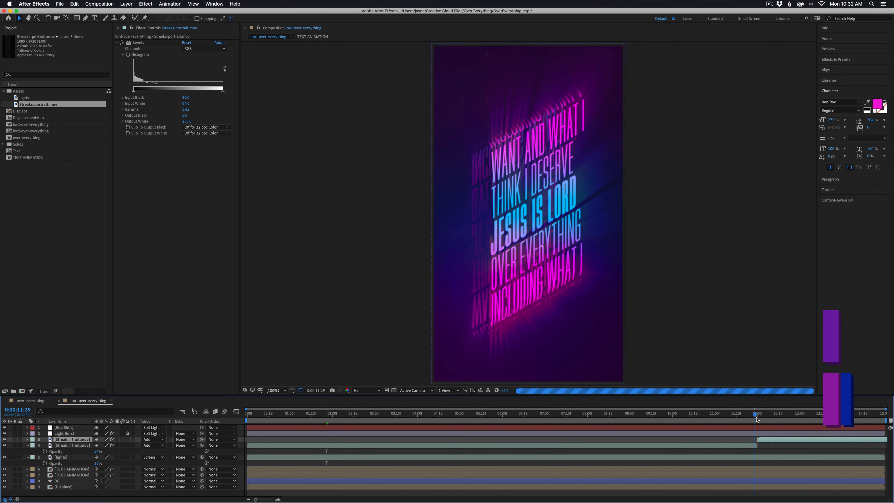
pyautogui.moveTo(755, 417); pyautogui.dragTo(884, 417)
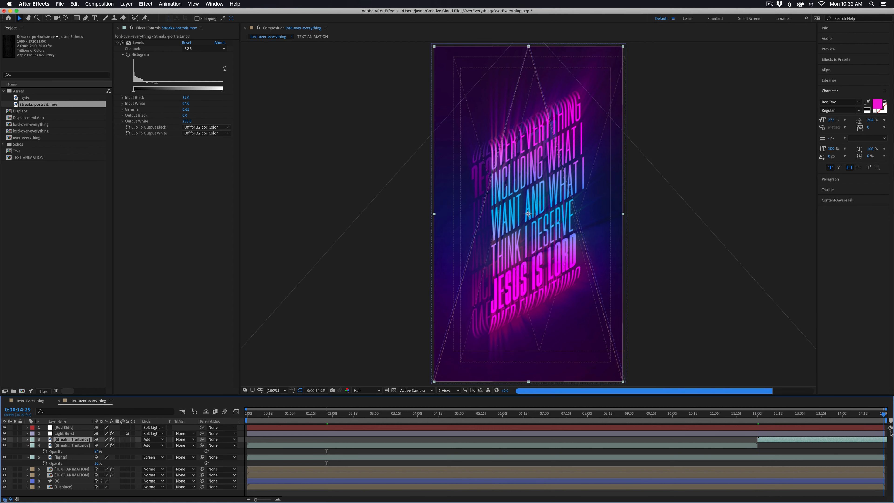
# Preview the lord-over-everything composition from its first frame.
pyautogui.press('Home')
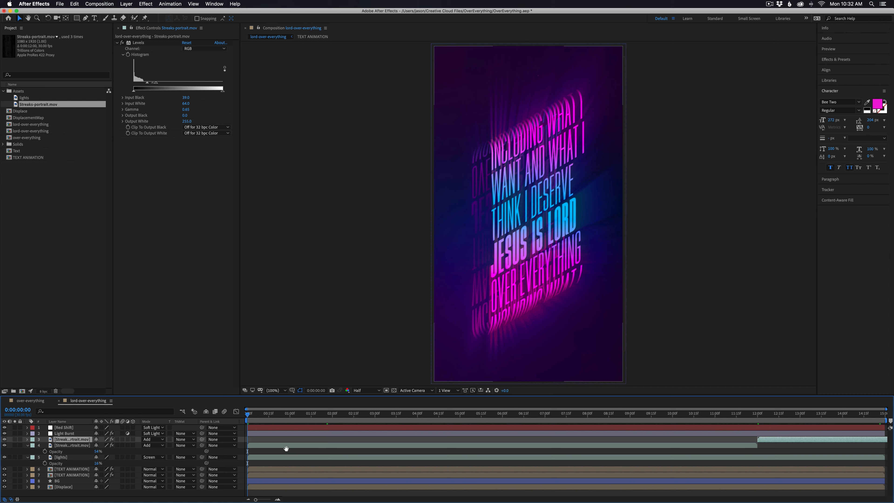
pyautogui.press('space')
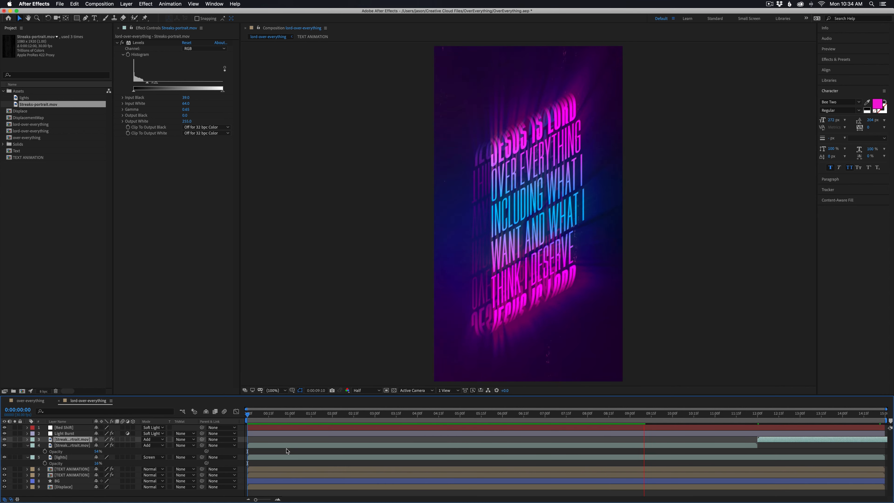
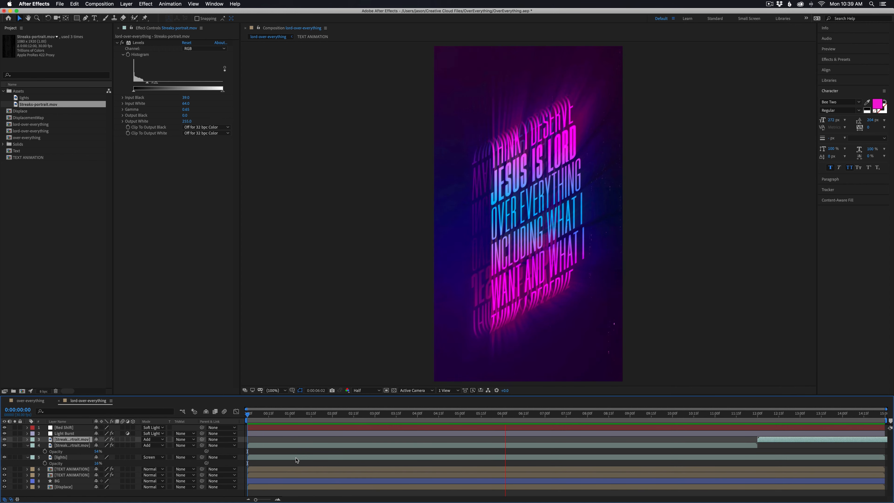
pyautogui.press('space')
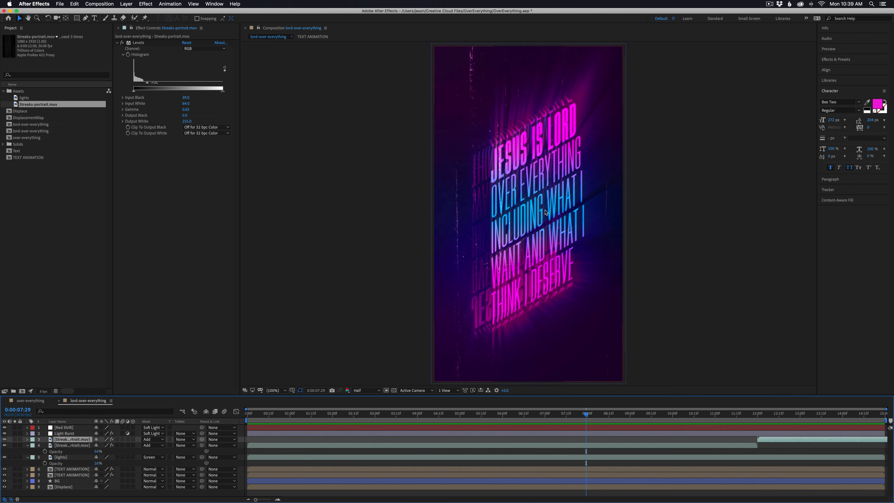
# Slide the upper TEXT ANIMATION layer slightly earlier in time to offset it from the lower one, and preview the animation.
pyautogui.click(470, 475)
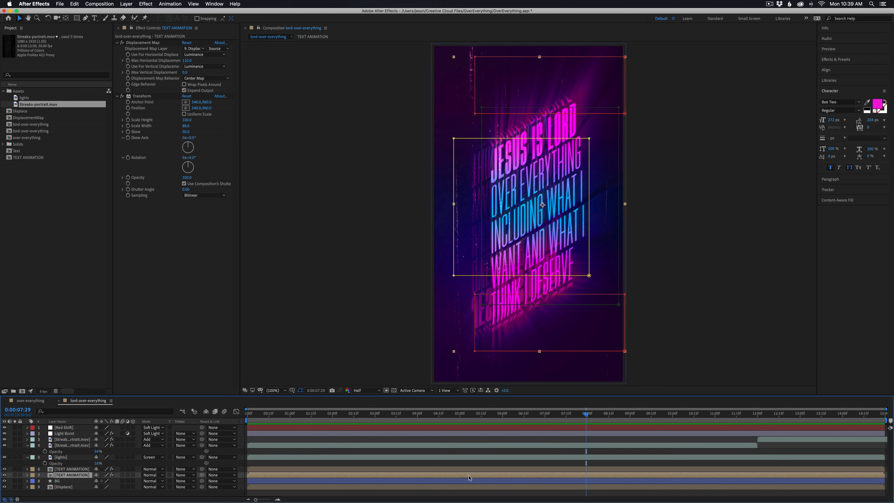
pyautogui.moveTo(478, 470); pyautogui.dragTo(447, 471)
pyautogui.press('space')
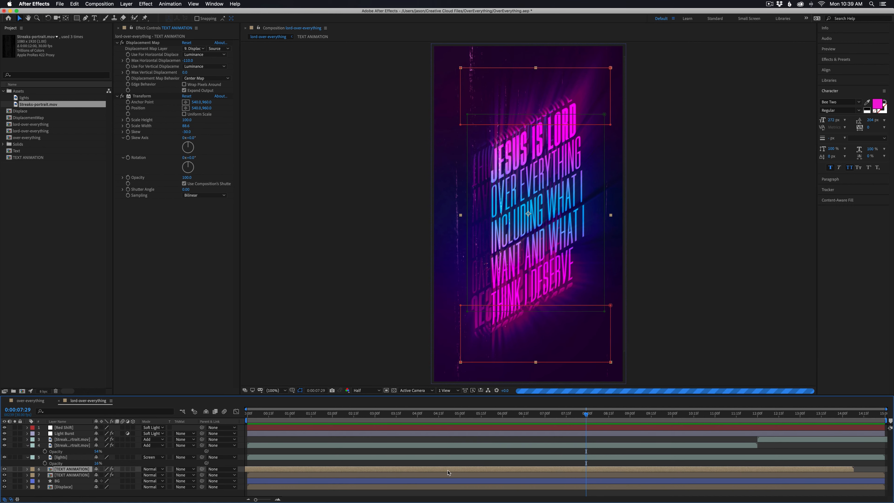
pyautogui.press('space')
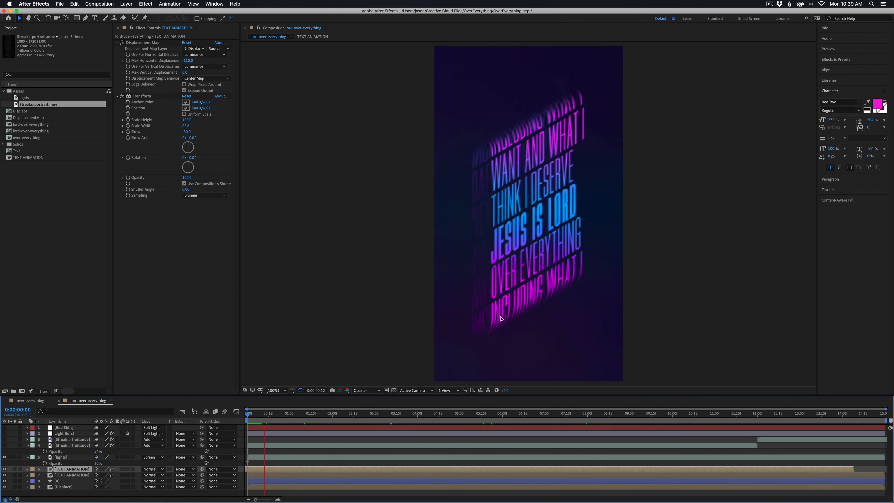
# Slide the lower TEXT ANIMATION layer earlier in time so that it ends before the upper one.
pyautogui.press('space')
pyautogui.moveTo(399, 471); pyautogui.dragTo(315, 482)
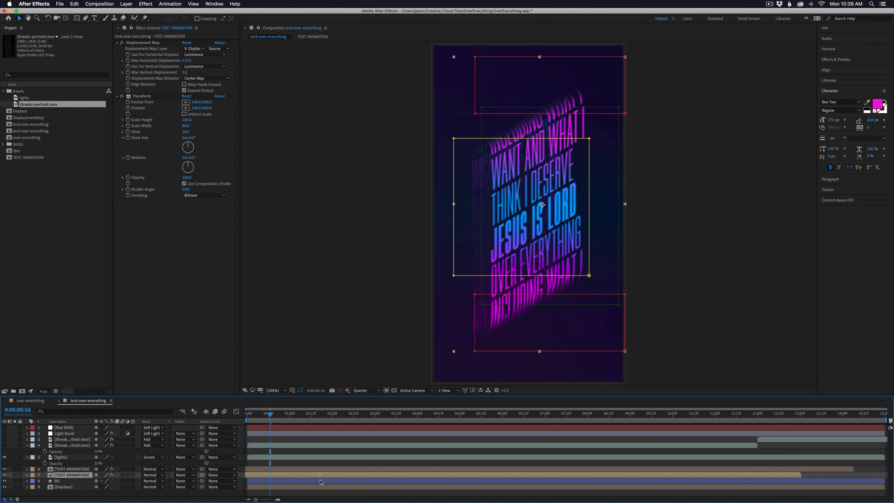
# Duplicate both TEXT ANIMATION layers, shift the copies to start where the originals end, and preview the loop.
pyautogui.keyDown('shift'); pyautogui.click(525, 470); pyautogui.keyUp('shift')
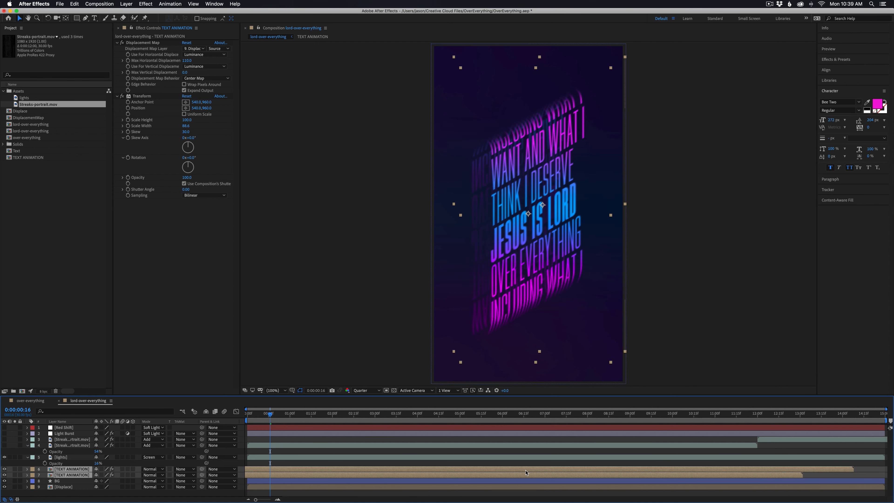
pyautogui.press('super+d')
pyautogui.moveTo(260, 471); pyautogui.dragTo(866, 472)
pyautogui.moveTo(800, 416); pyautogui.dragTo(862, 426)
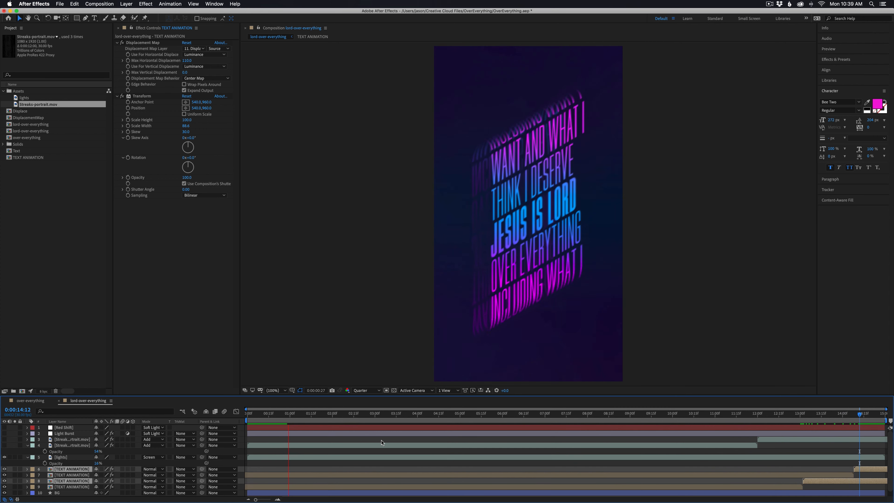
pyautogui.press('space')
# Make the Red Shift, Light Burst and both streaks layers visible, and view the frame at 0:00:04:12 in Full resolution.
pyautogui.moveTo(5, 427); pyautogui.dragTo(5, 445)
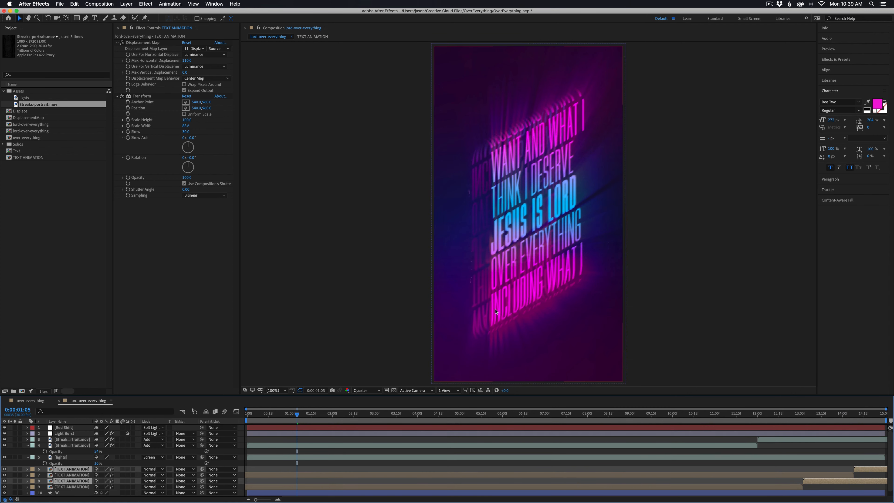
pyautogui.moveTo(314, 417); pyautogui.dragTo(435, 415)
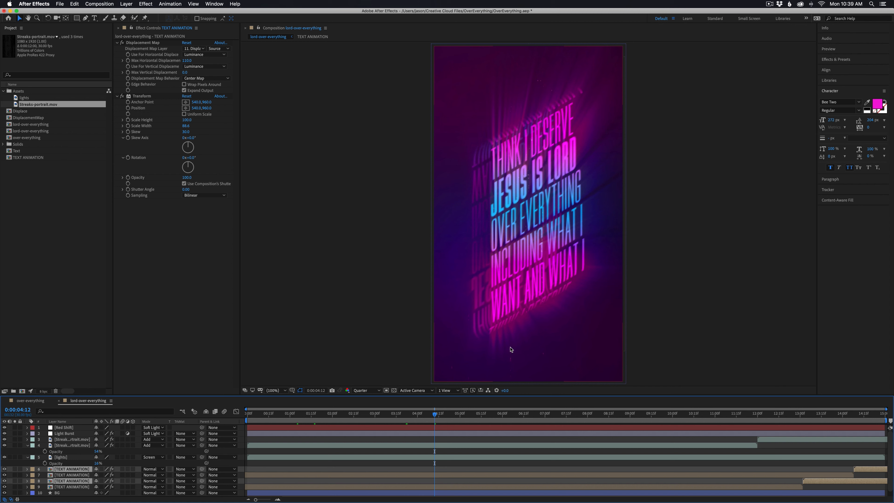
pyautogui.click(365, 391)
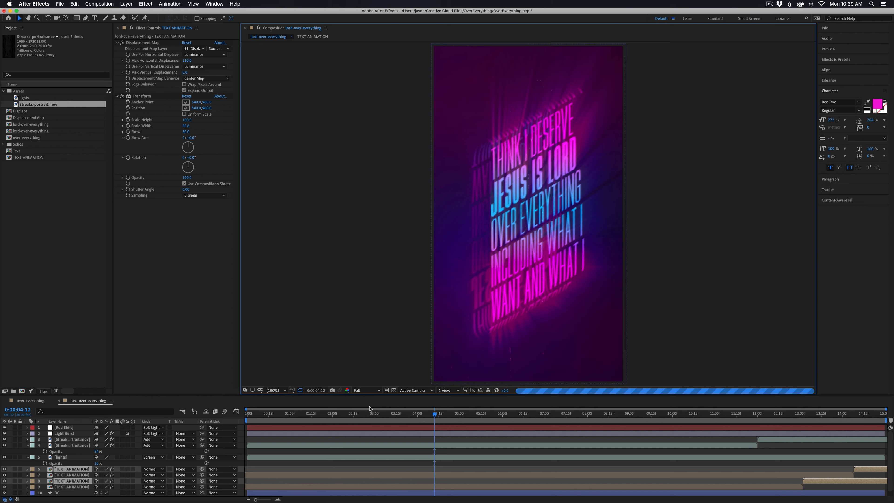